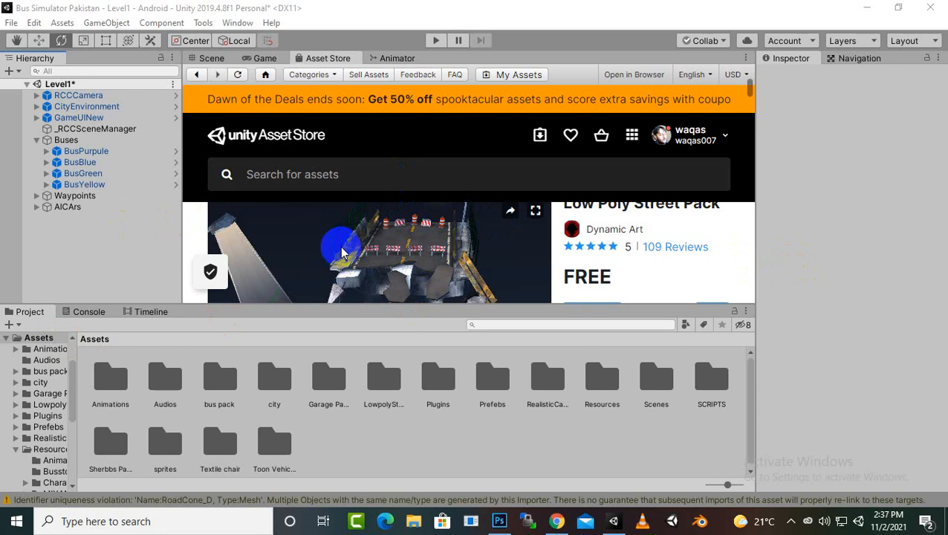
Review the Low Poly Street Pack store page and the contents of the Sherbbs Particle Collection folder.
scroll(371, 257, up, 1)
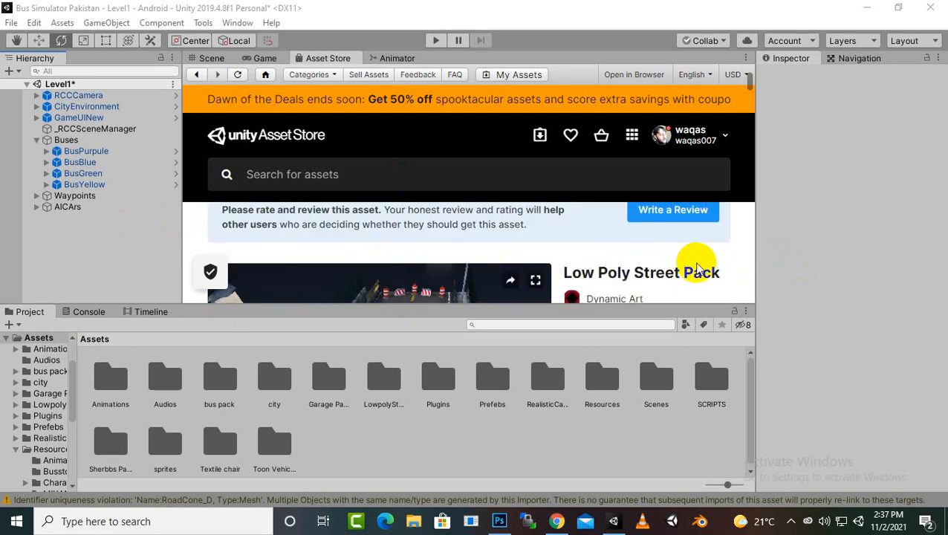
scroll(696, 263, down, 2)
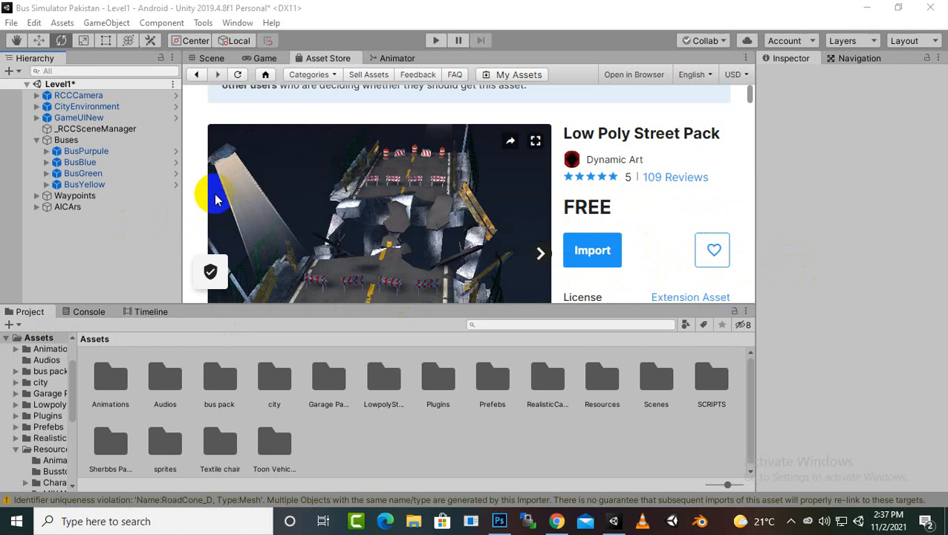
click(115, 444)
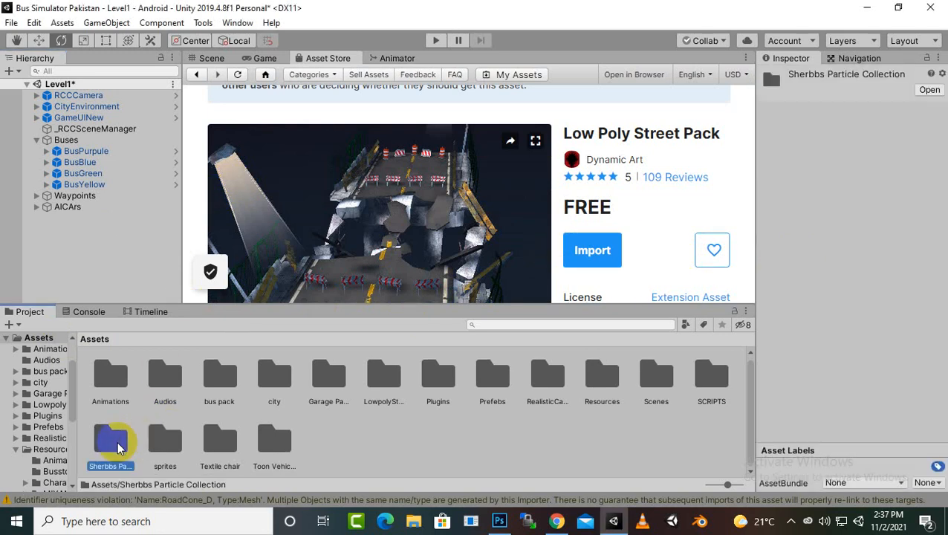
double_click(117, 444)
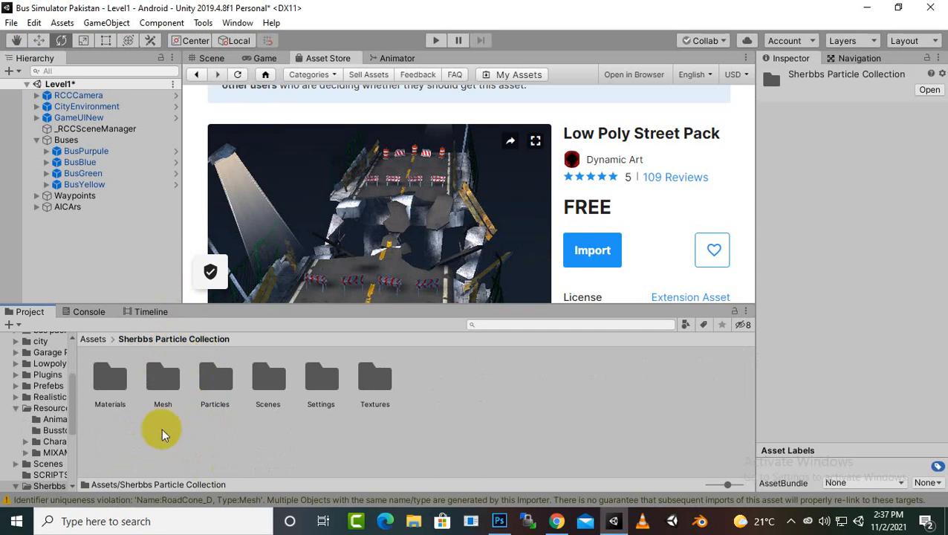
click(93, 340)
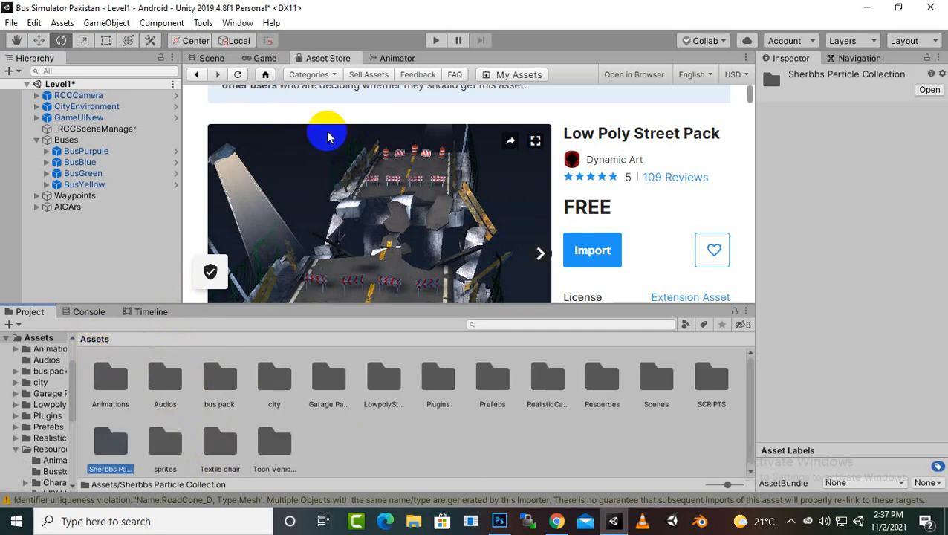
Examine the shopfront street and surrounding roads in the Level1 scene to find a spot for road markings.
click(215, 59)
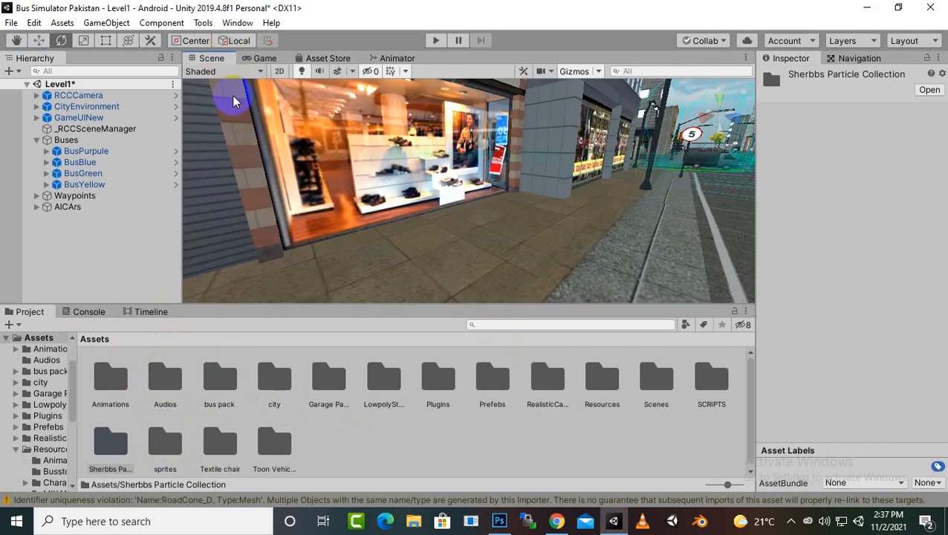
scroll(300, 238, down, 3)
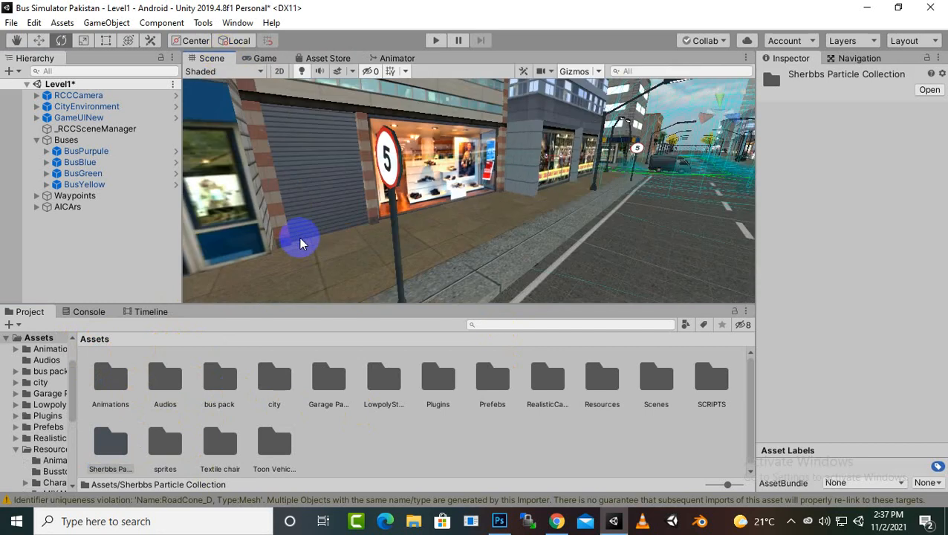
scroll(297, 237, down, 3)
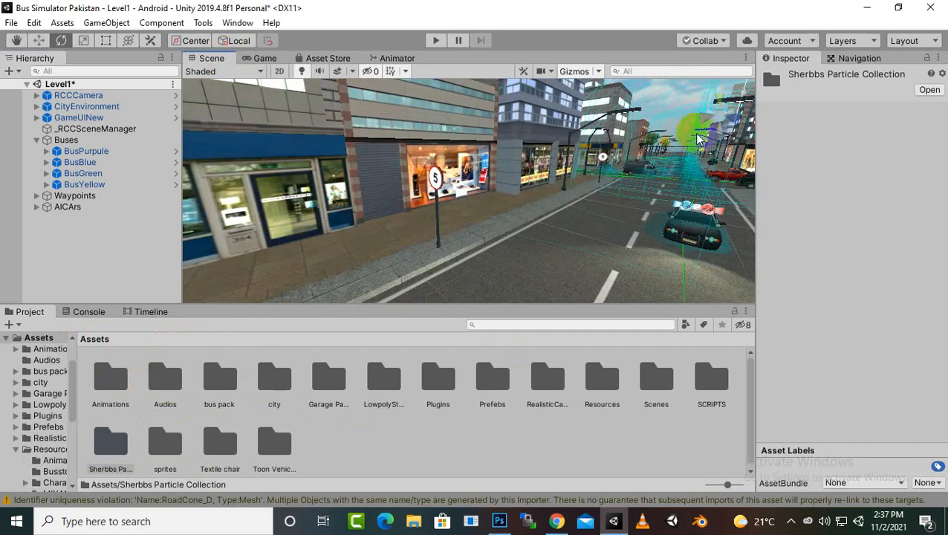
scroll(551, 258, down, 2)
scroll(505, 220, down, 9)
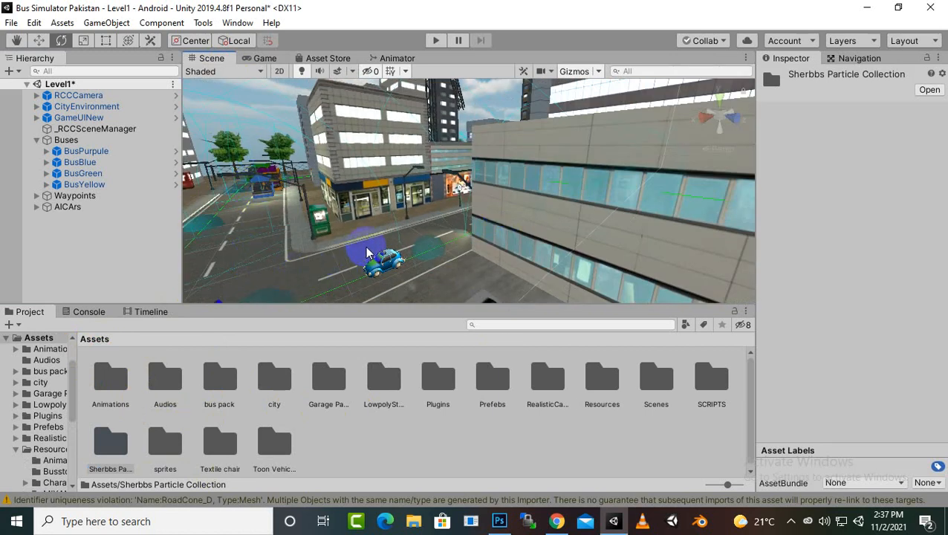
scroll(392, 238, up, 5)
scroll(390, 236, up, 3)
scroll(505, 223, up, 2)
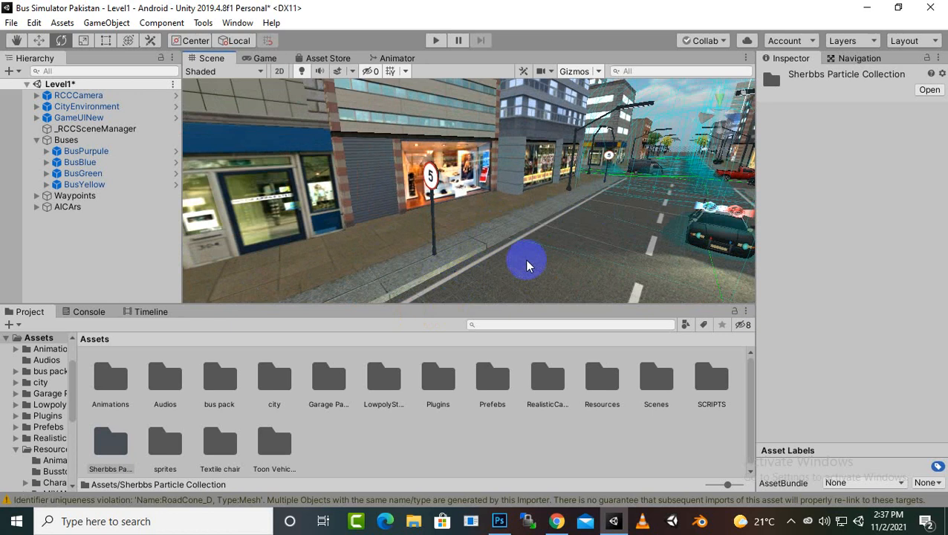
middle_drag(524, 258, 498, 281)
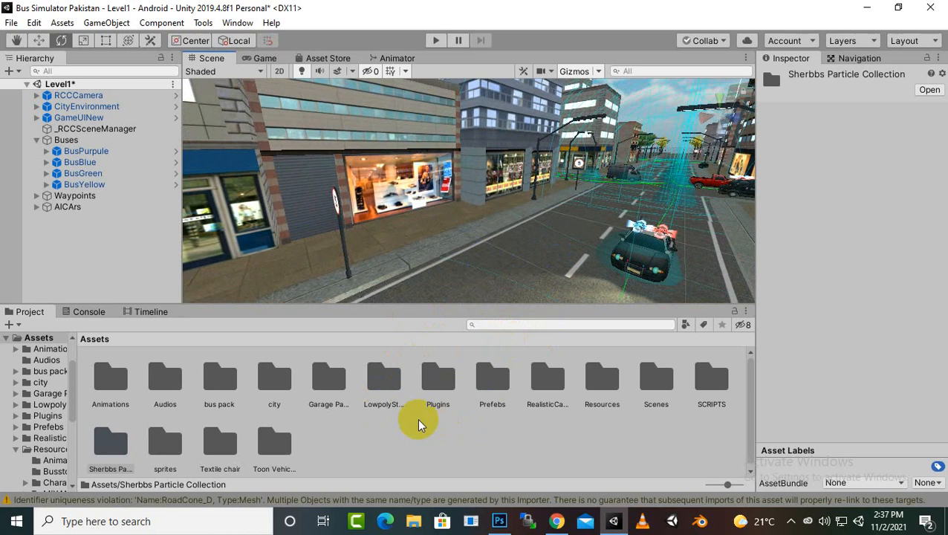
Browse the LowpolyStreetPack folders and open the RoadMarks folder among its road prefabs.
click(384, 392)
double_click(385, 392)
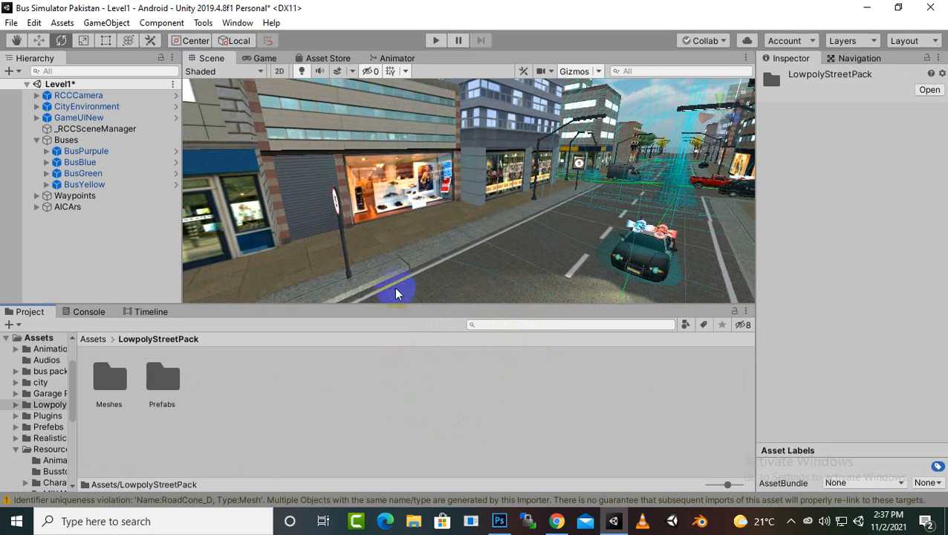
double_click(108, 401)
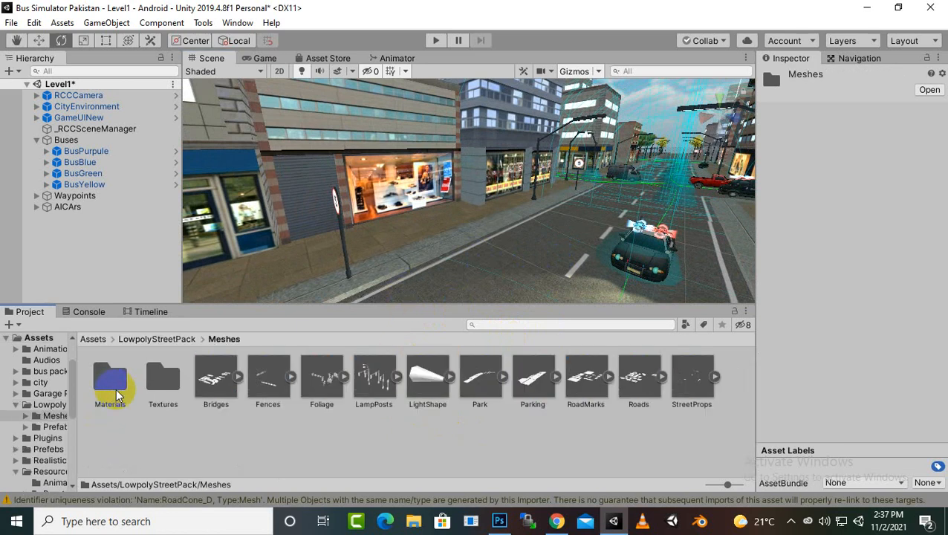
click(183, 341)
double_click(181, 386)
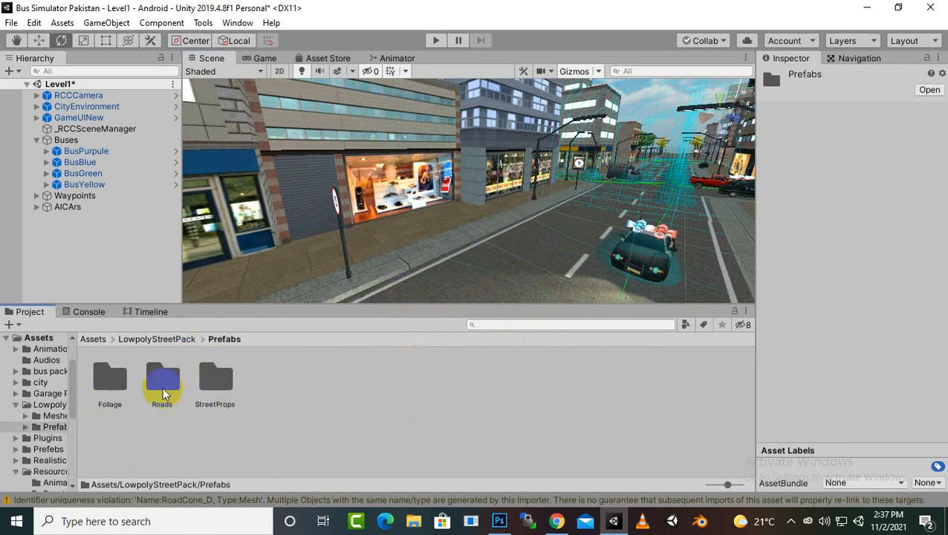
double_click(112, 384)
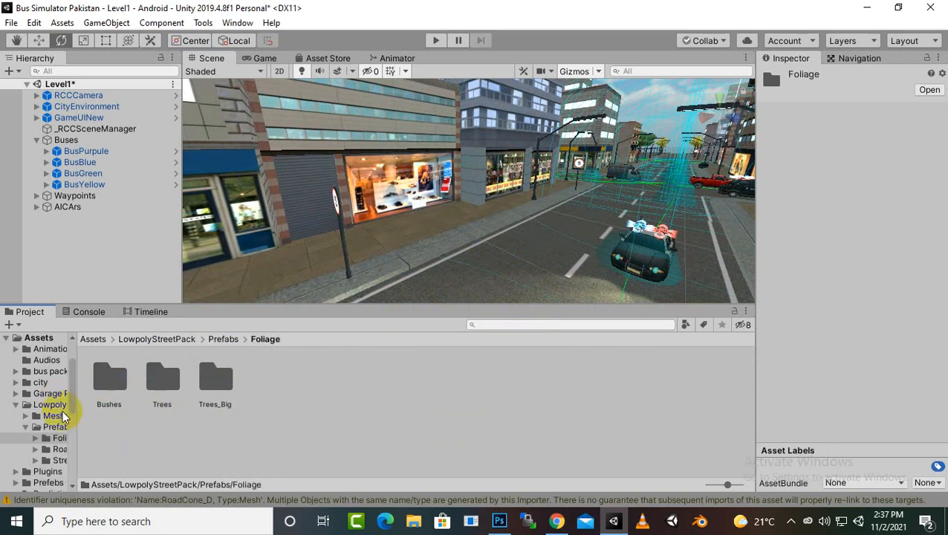
click(221, 340)
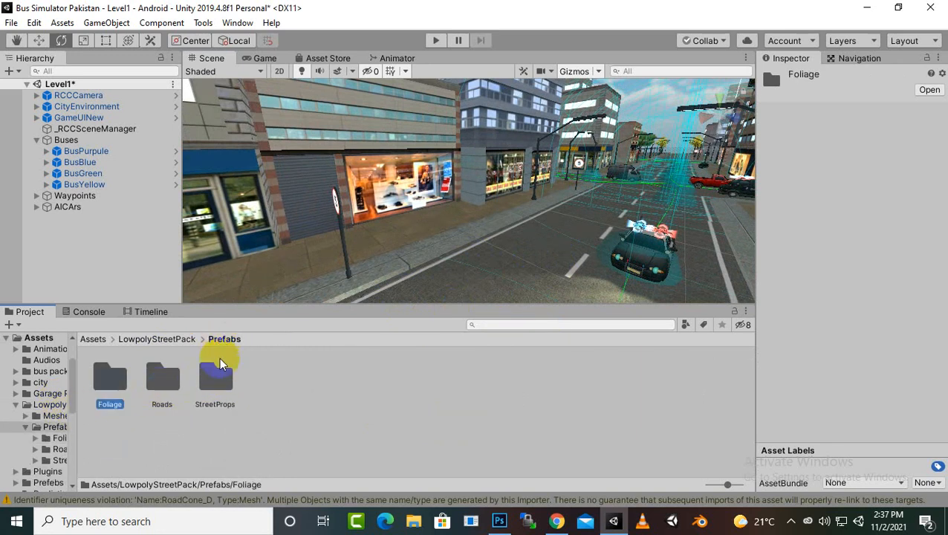
double_click(147, 374)
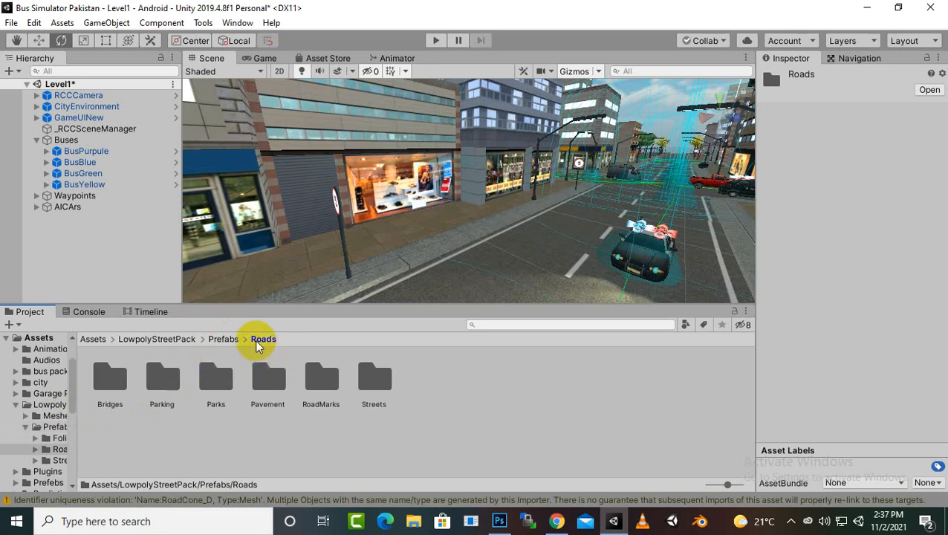
double_click(303, 394)
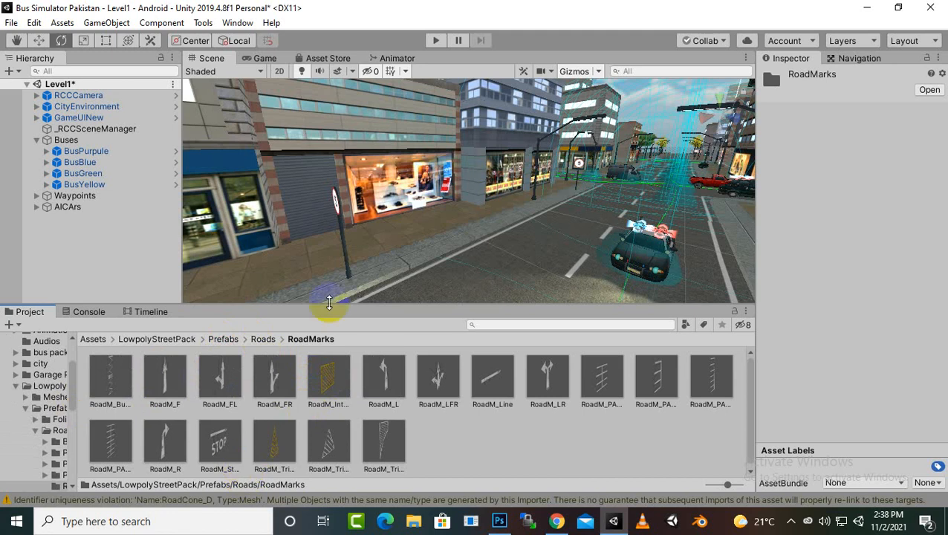
Place the RoadM_Intersection prefab on the road beside the police car.
middle_drag(427, 262, 401, 246)
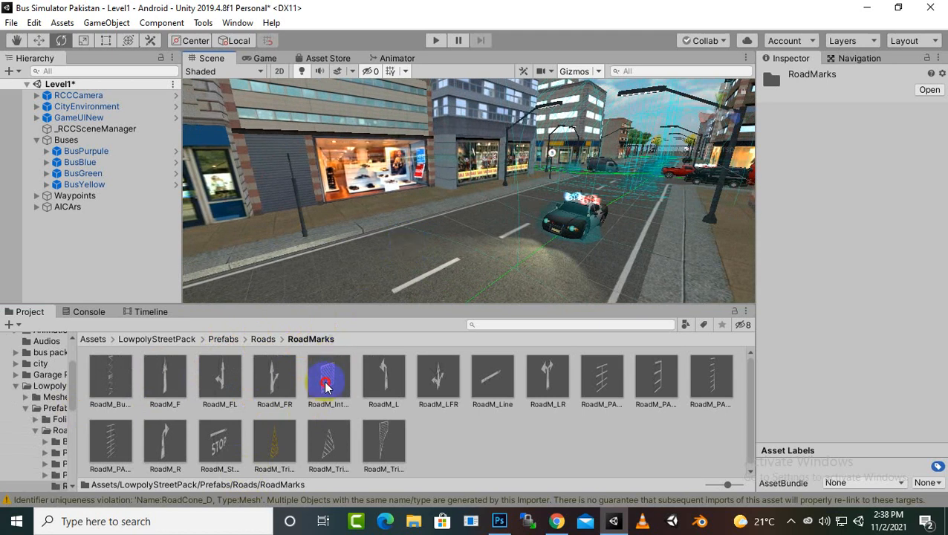
mouse_move(325, 385)
mouse_down()
mouse_move(450, 277)
mouse_move(471, 246)
mouse_move(512, 237)
mouse_move(503, 231)
mouse_up()
scroll(502, 234, down, 3)
middle_drag(496, 271, 486, 292)
scroll(531, 242, down, 1)
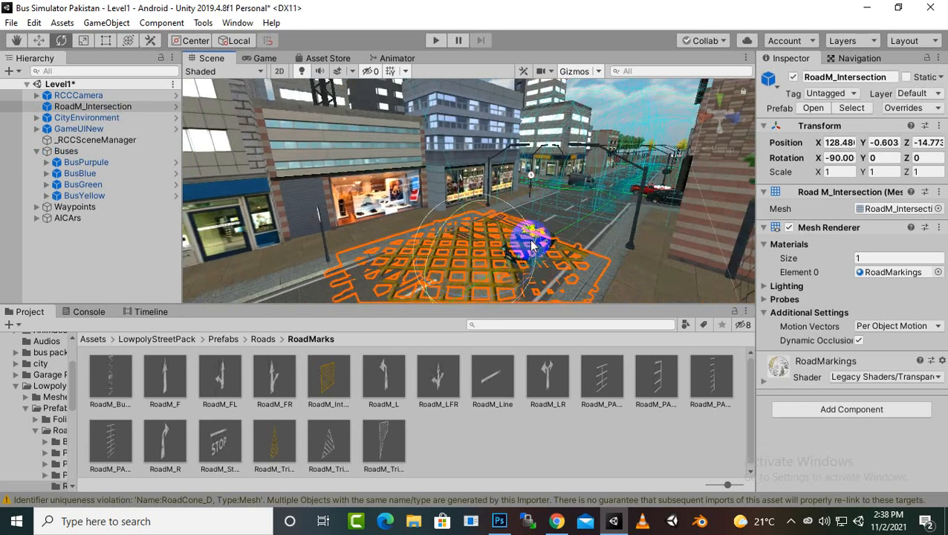
Narrow the intersection marking to a Y scale of about 0.3916 and move it across the road to Z -16.86.
click(85, 40)
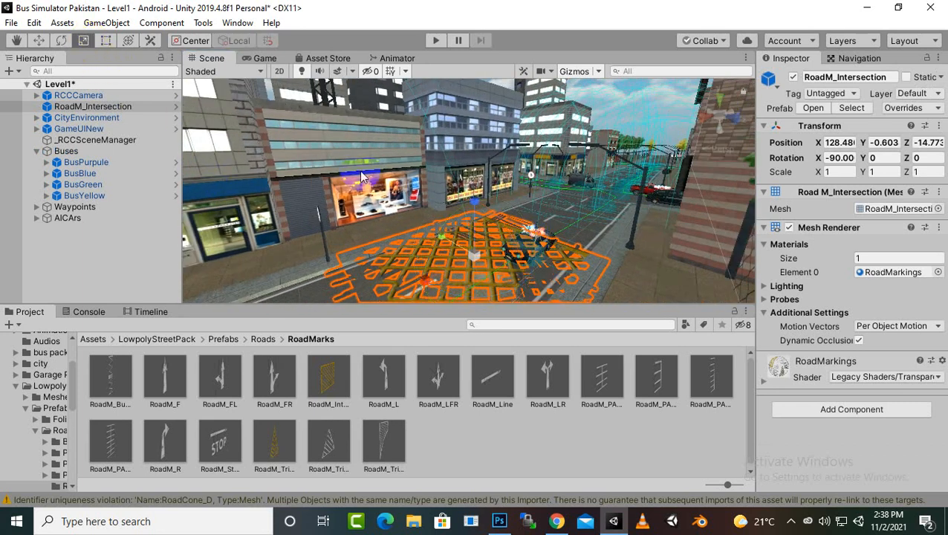
scroll(486, 227, down, 1)
drag(436, 237, 455, 247)
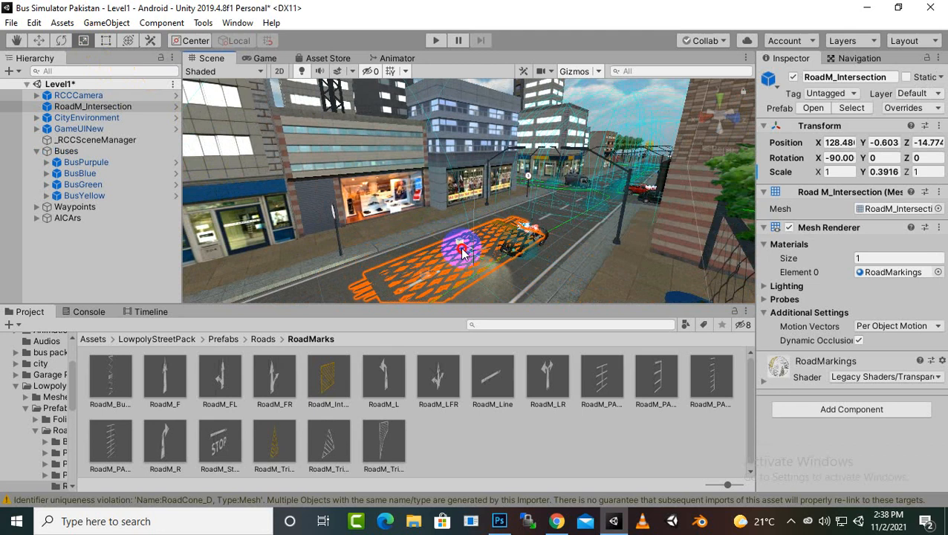
click(41, 40)
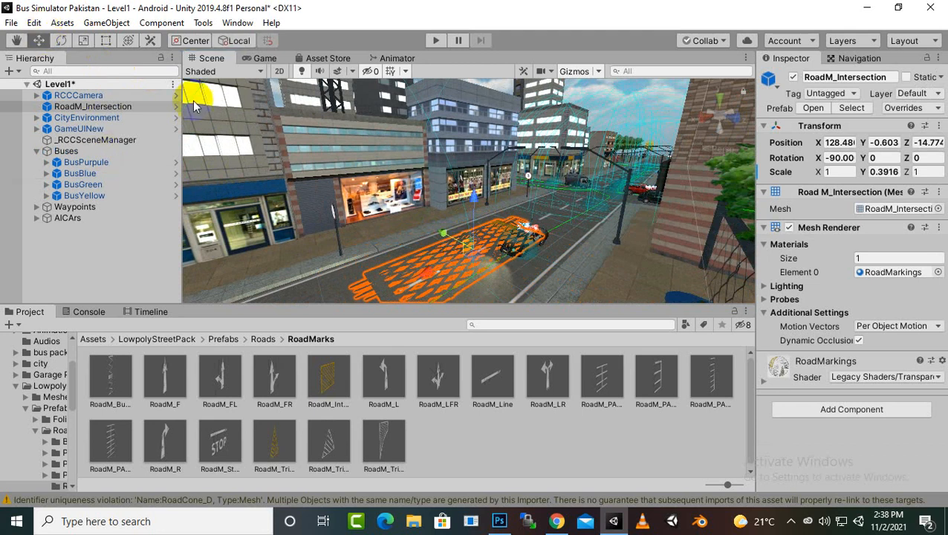
drag(434, 220, 421, 236)
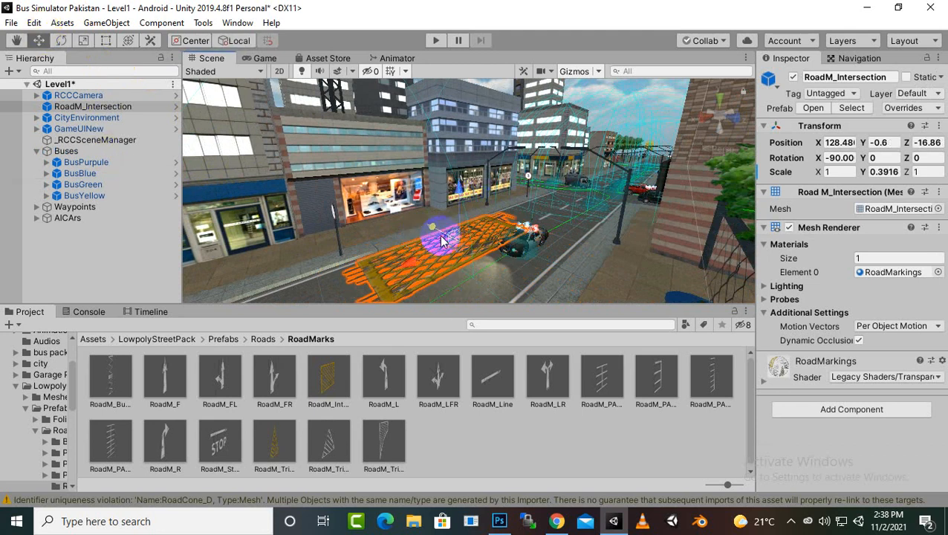
mouse_move(522, 232)
alt+mouse_down()
mouse_move(467, 226)
mouse_move(519, 214)
alt+mouse_up()
scroll(519, 216, up, 3)
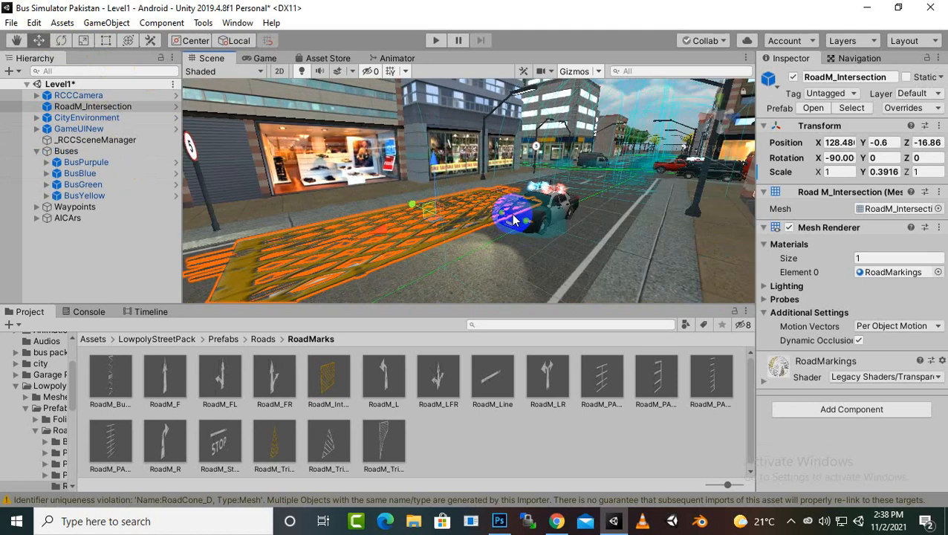
Reselect the yellow intersection marking and shift it closer to the shop-side kerb, to Z -17.42.
click(485, 280)
scroll(513, 236, down, 2)
middle_drag(513, 235, 579, 248)
scroll(580, 248, down, 2)
click(579, 266)
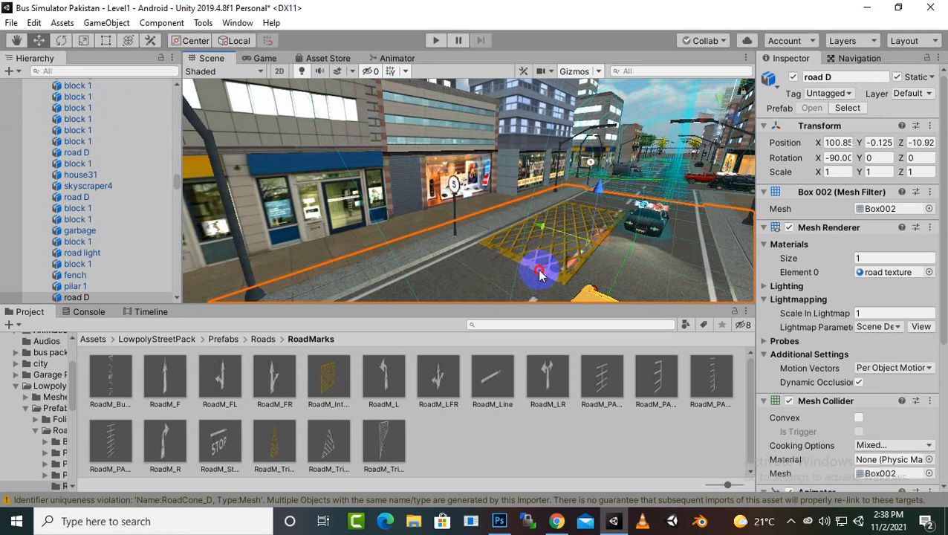
click(539, 274)
scroll(530, 218, up, 2)
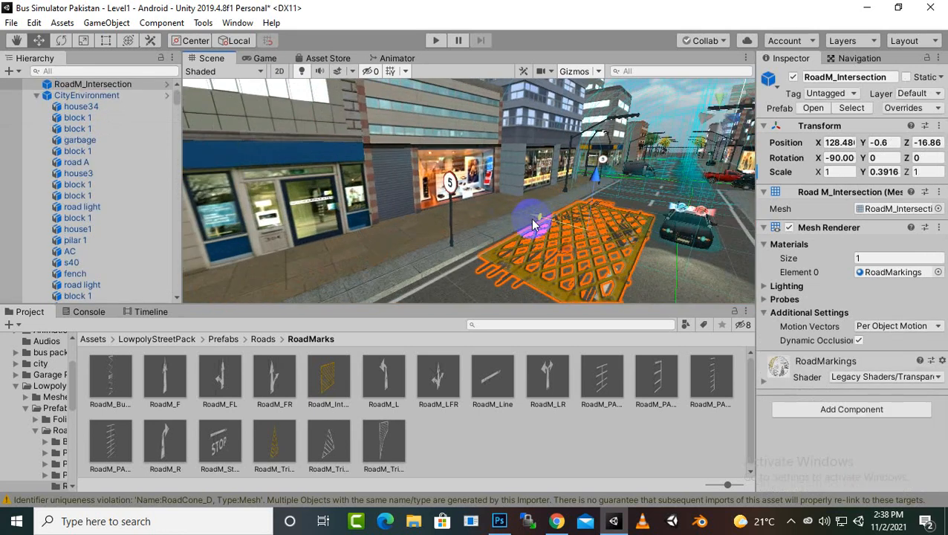
mouse_move(530, 217)
mouse_down()
mouse_move(521, 210)
mouse_move(527, 216)
mouse_up()
scroll(485, 244, down, 2)
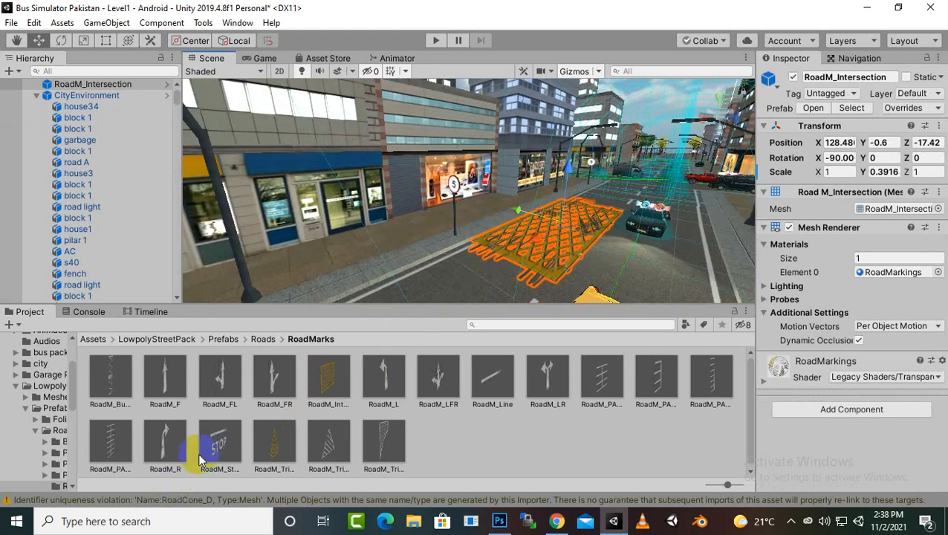
Place the RoadM_Stop prefab in the lane before the intersection marking and rotate it to about 88.279 degrees in Z.
drag(202, 450, 455, 291)
scroll(460, 271, down, 2)
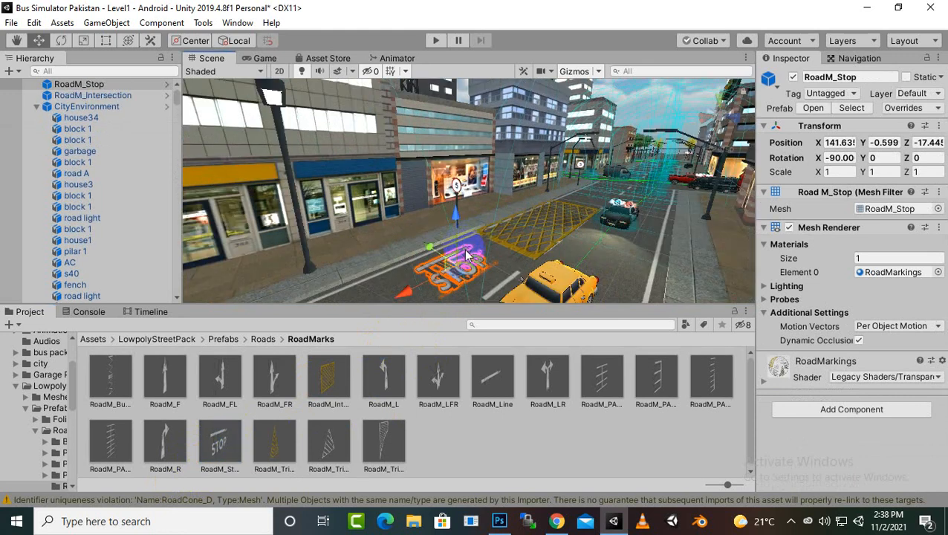
click(62, 40)
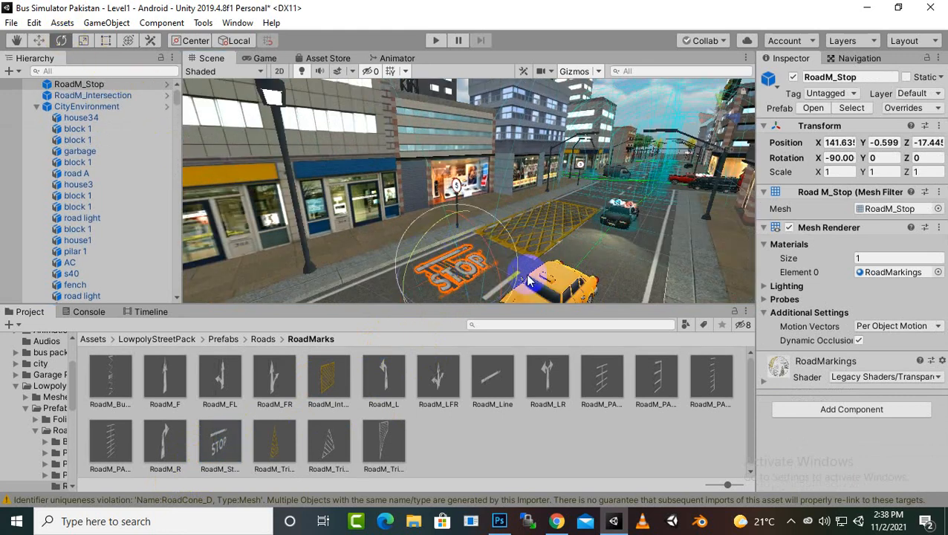
drag(504, 295, 344, 335)
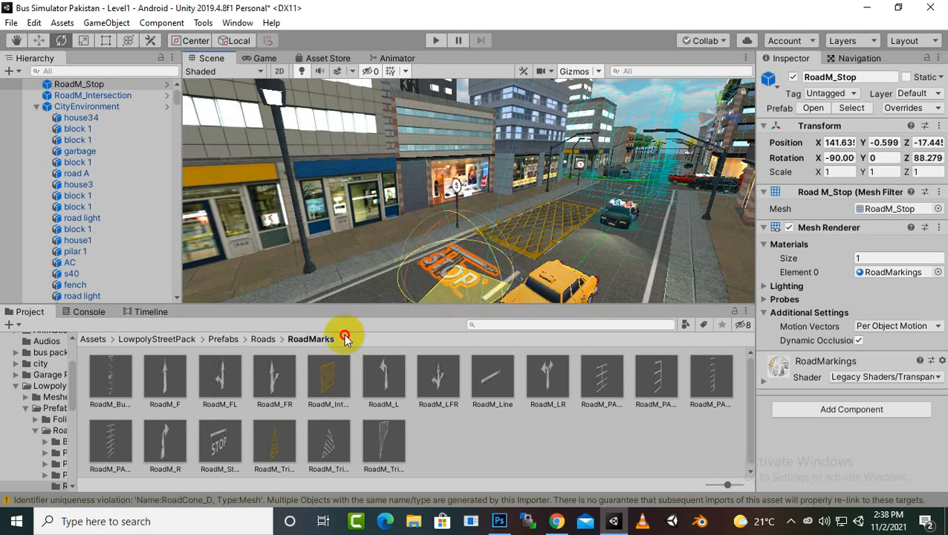
middle_drag(455, 239, 474, 262)
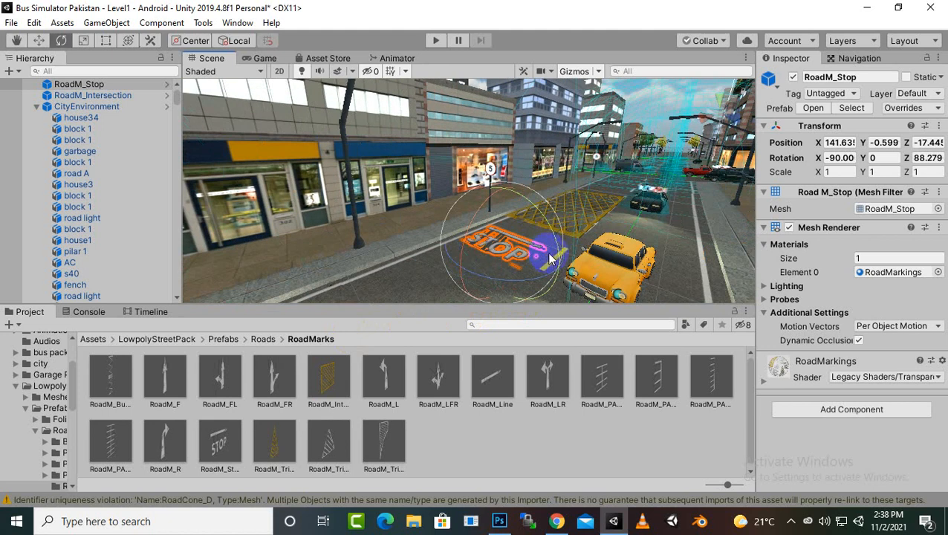
Move the stop marking within its lane to X 141.62, Y -0.6, Z -17.
click(38, 41)
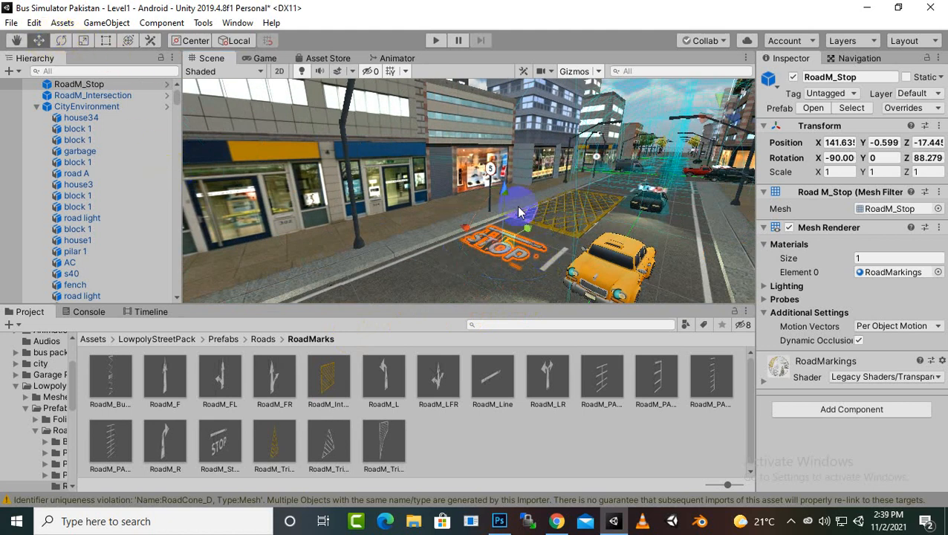
drag(467, 243, 474, 244)
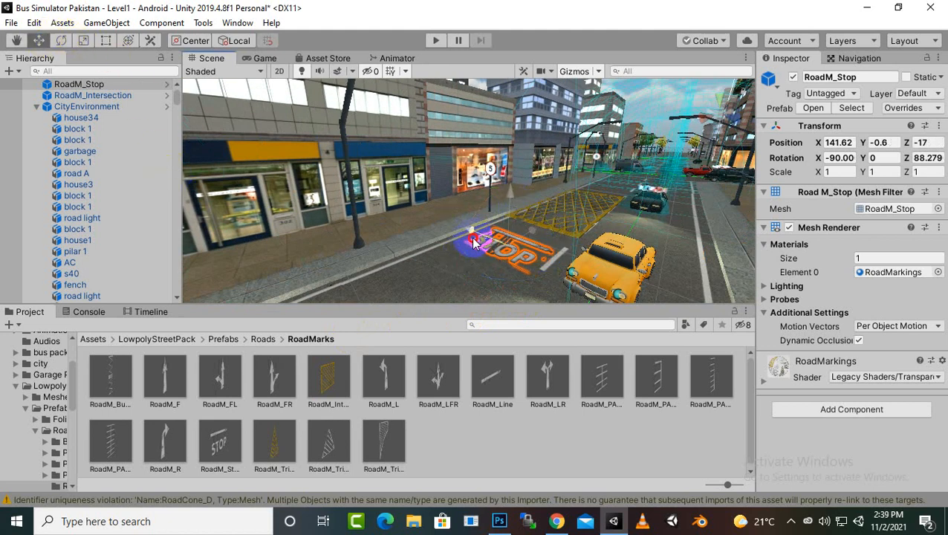
middle_drag(474, 244, 591, 286)
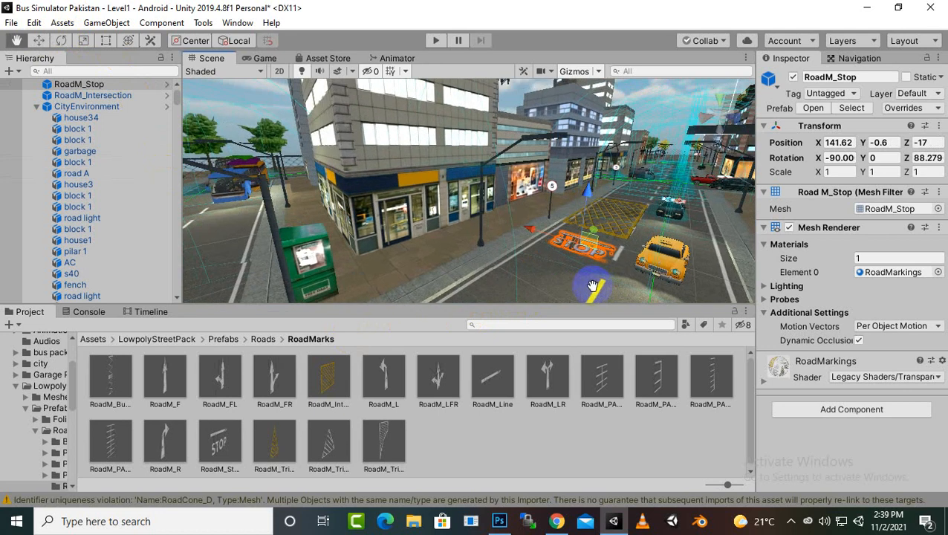
Rotate the RoadM_Stop marking to about 91.517 degrees in Z so it lines up with the lane.
scroll(592, 277, up, 1)
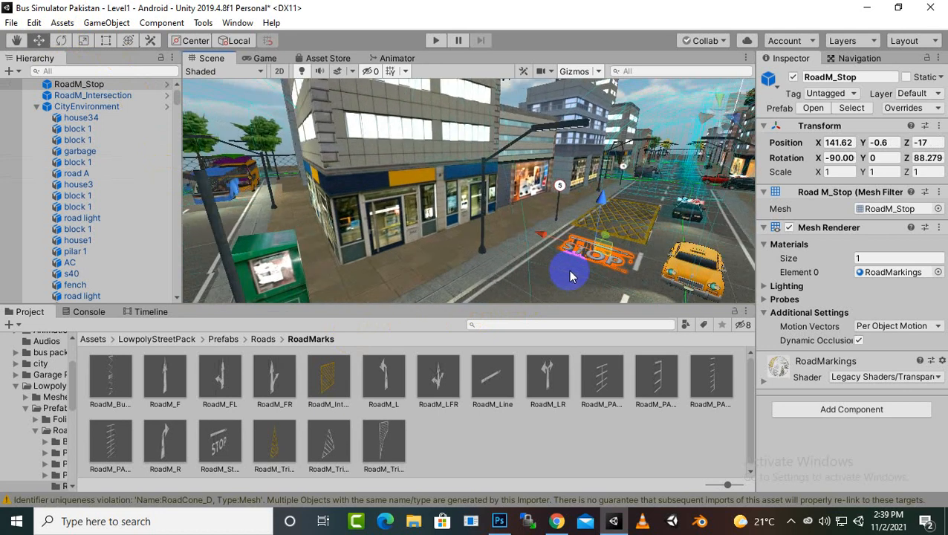
middle_drag(577, 280, 536, 284)
scroll(527, 293, up, 2)
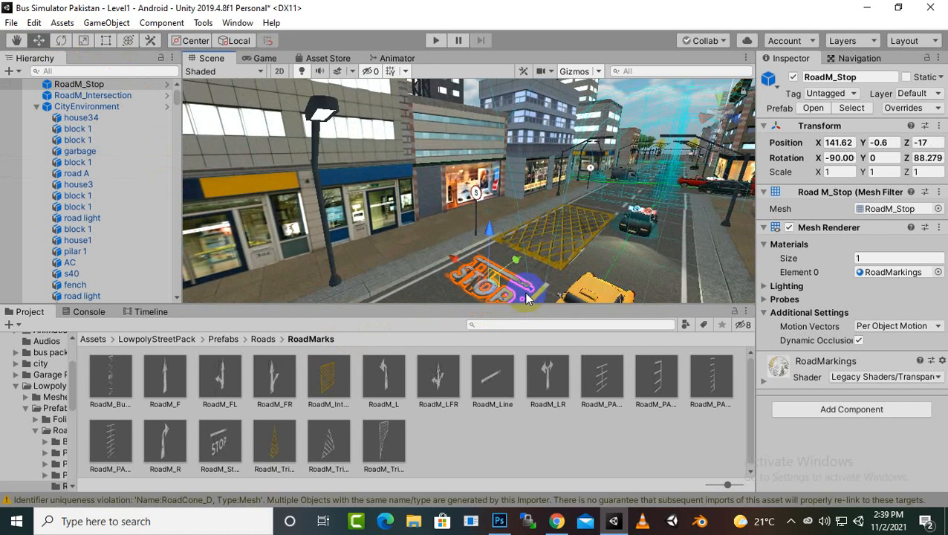
click(61, 44)
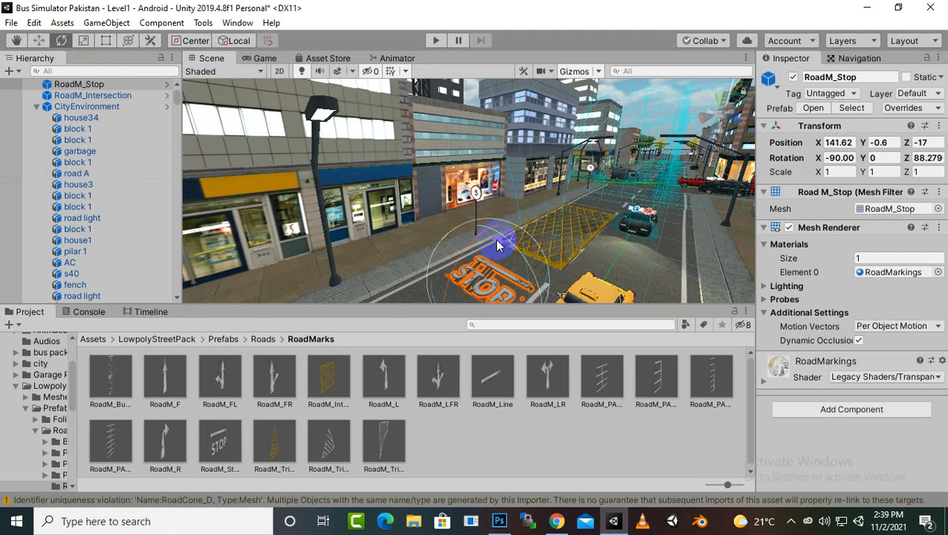
scroll(495, 240, down, 1)
scroll(512, 273, down, 1)
drag(483, 288, 483, 290)
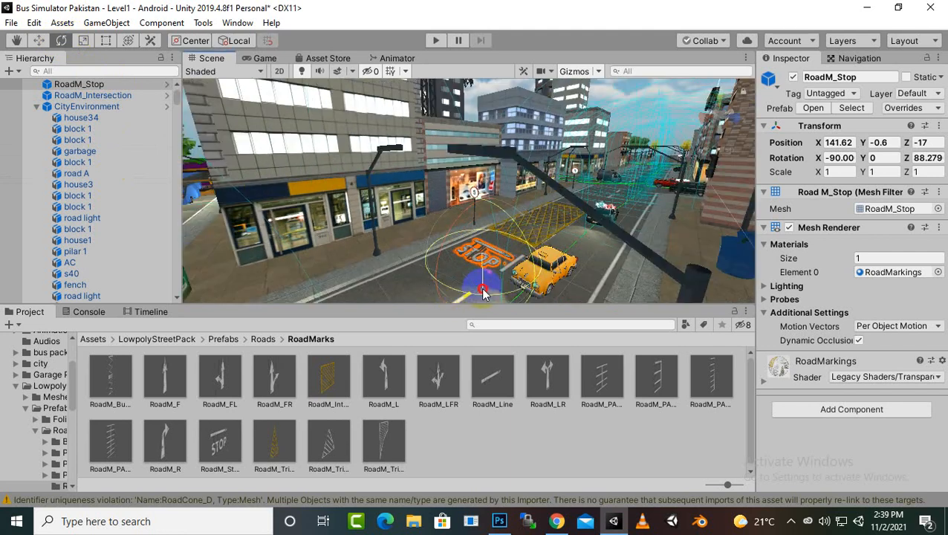
Move the RoadM_Stop marking along its lane to X 140.5, Y -0.6, Z -16.97.
click(38, 41)
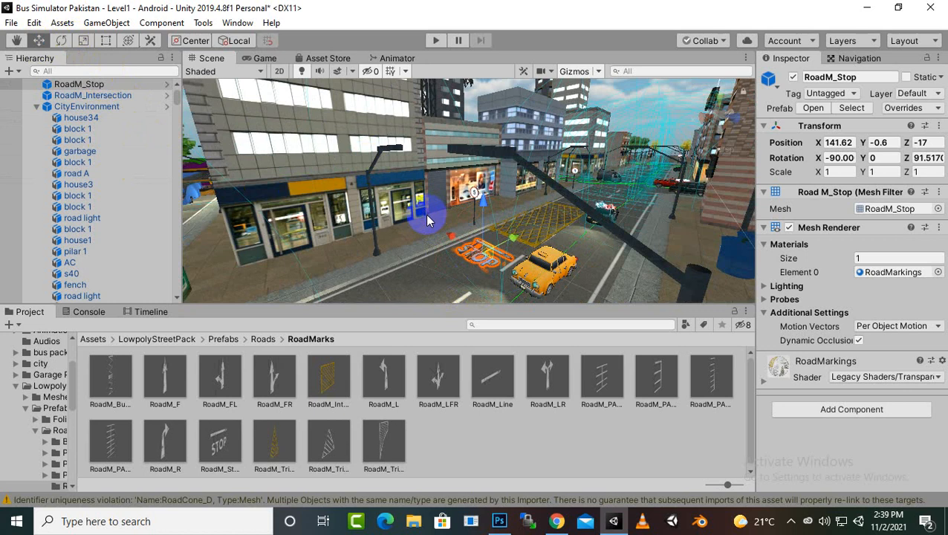
scroll(425, 214, down, 1)
drag(522, 228, 523, 227)
scroll(523, 232, down, 1)
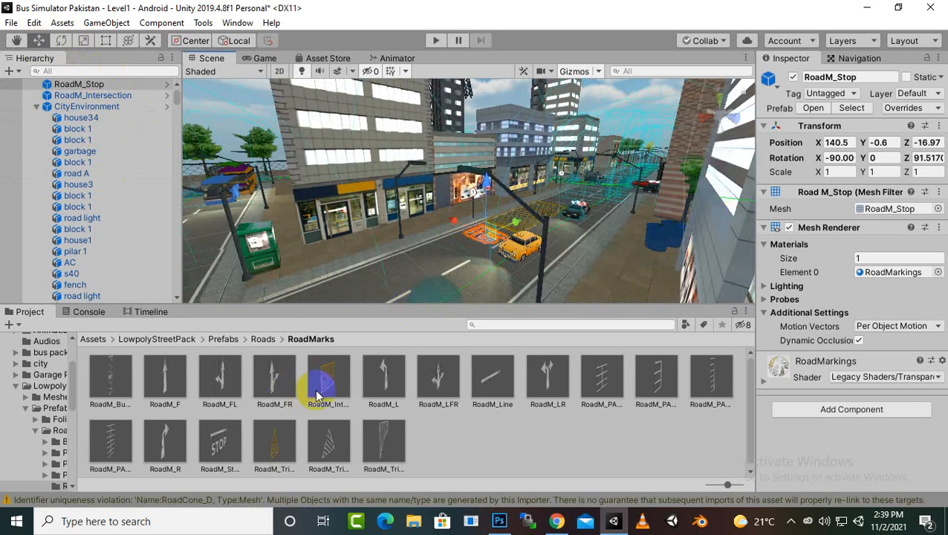
Place the RoadM_L turn arrow prefab on the side road near the corner and rotate it to about -177.04 degrees in Z.
scroll(595, 162, down, 1)
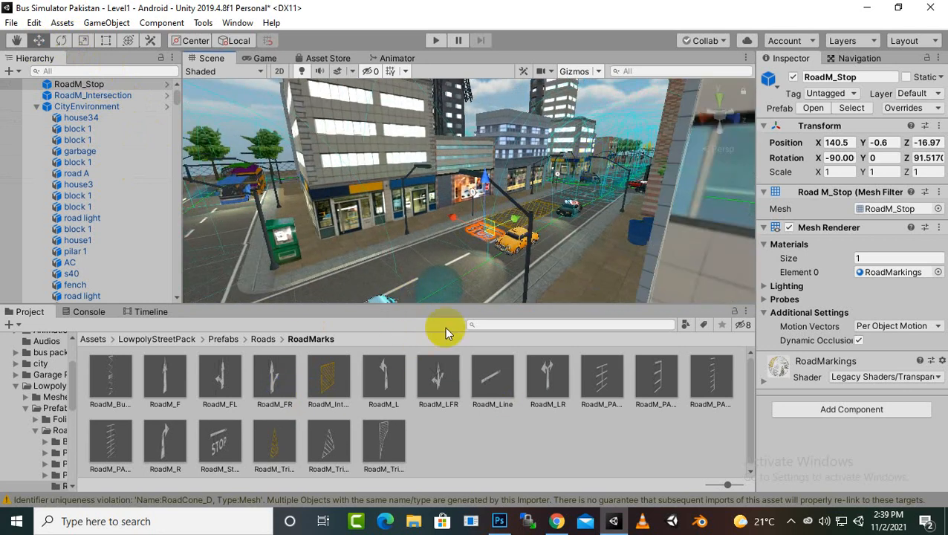
scroll(512, 265, down, 1)
drag(383, 388, 249, 267)
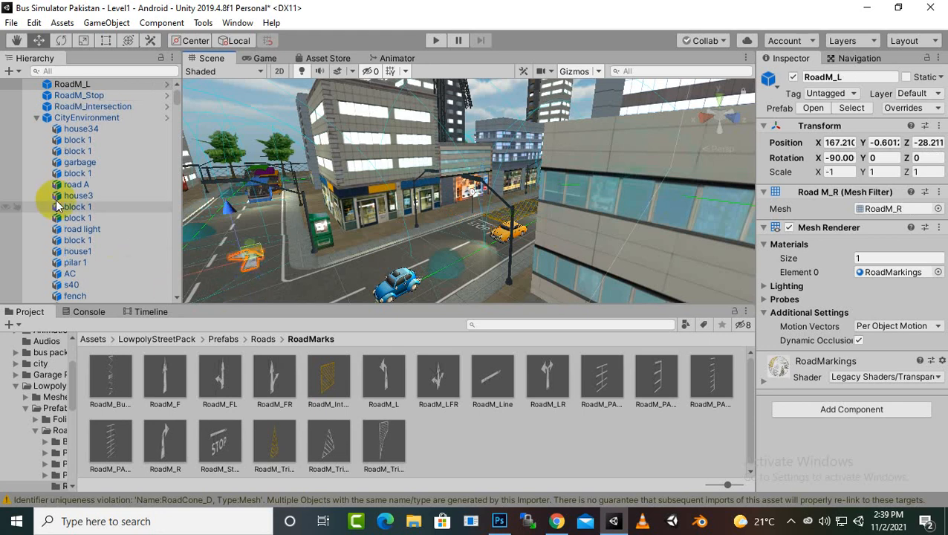
click(61, 41)
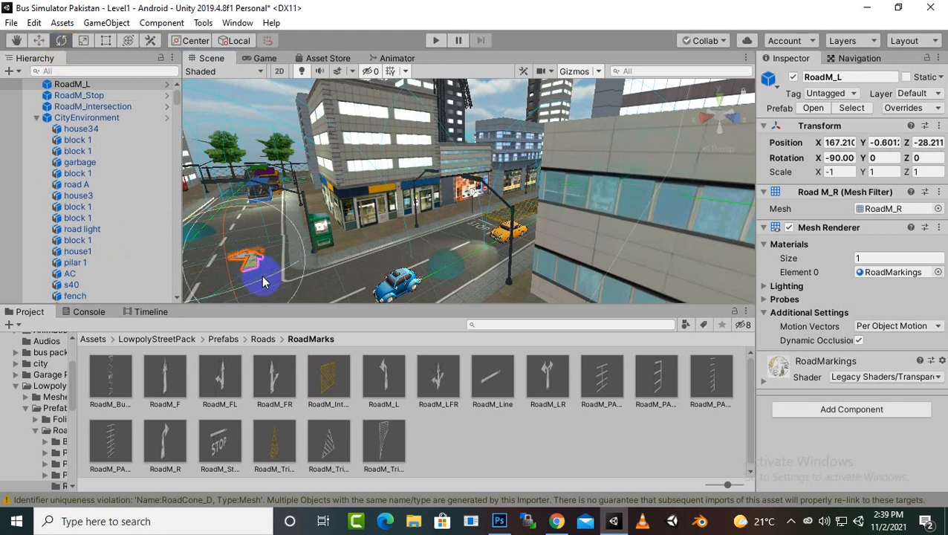
drag(260, 275, 770, 58)
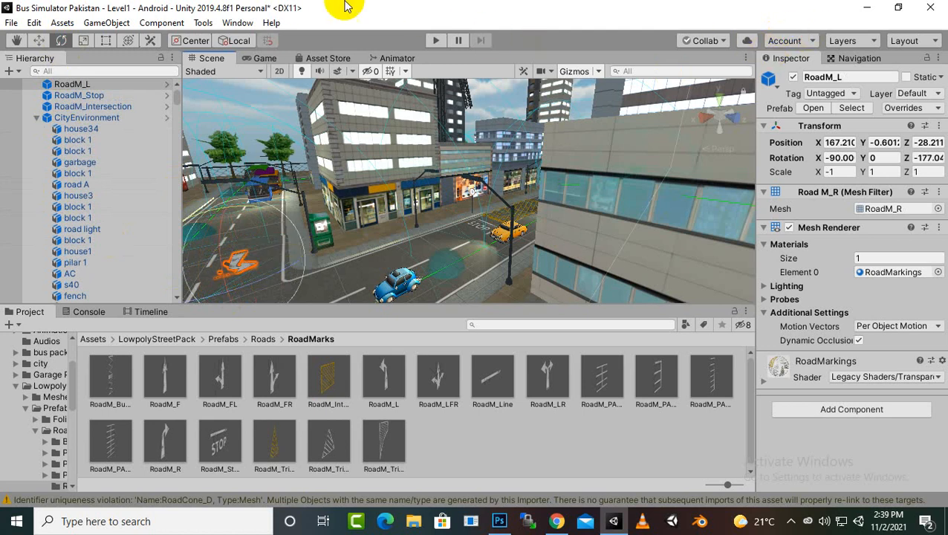
Move the RoadM_L turn arrow towards the junction, to X 166.87, Y -0.6, Z -21.41.
click(39, 42)
scroll(375, 260, down, 2)
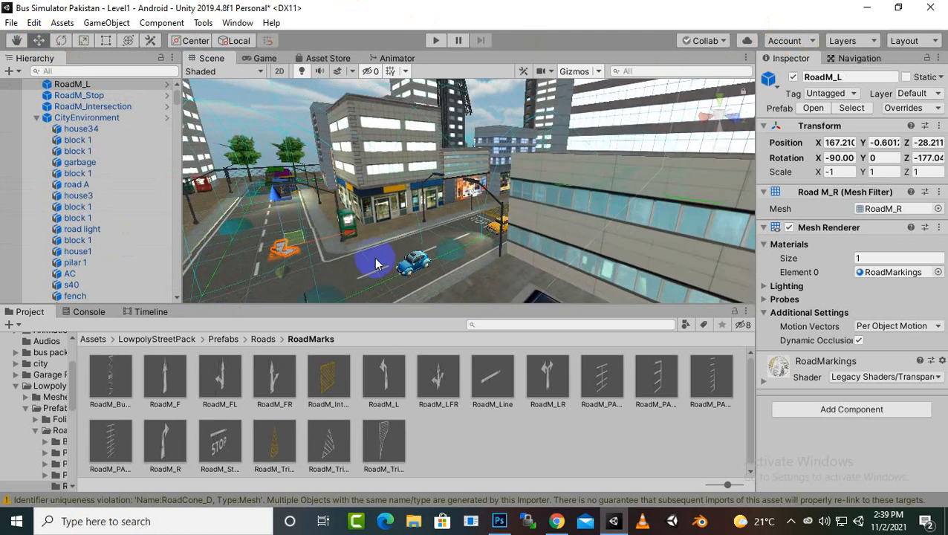
drag(346, 230, 282, 294)
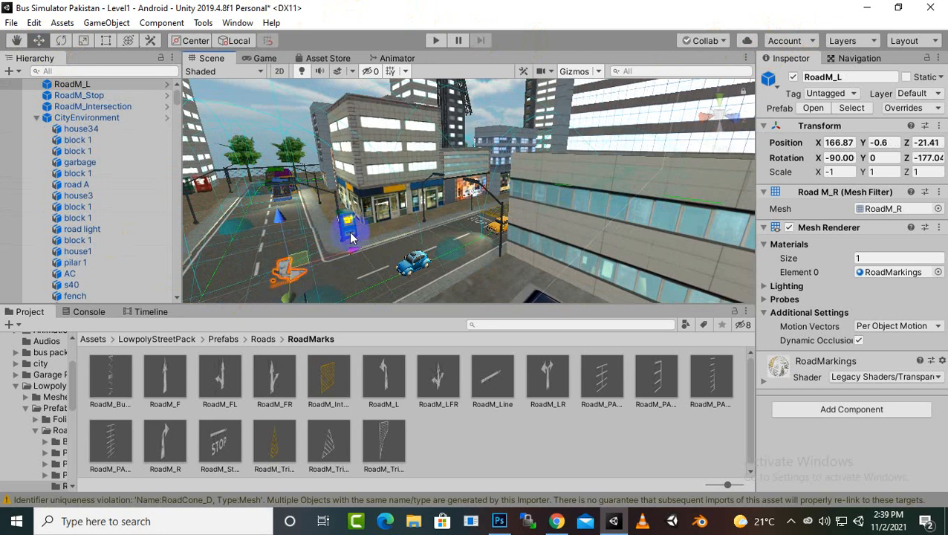
scroll(350, 231, down, 3)
middle_drag(353, 269, 428, 224)
scroll(381, 210, up, 5)
scroll(367, 216, up, 1)
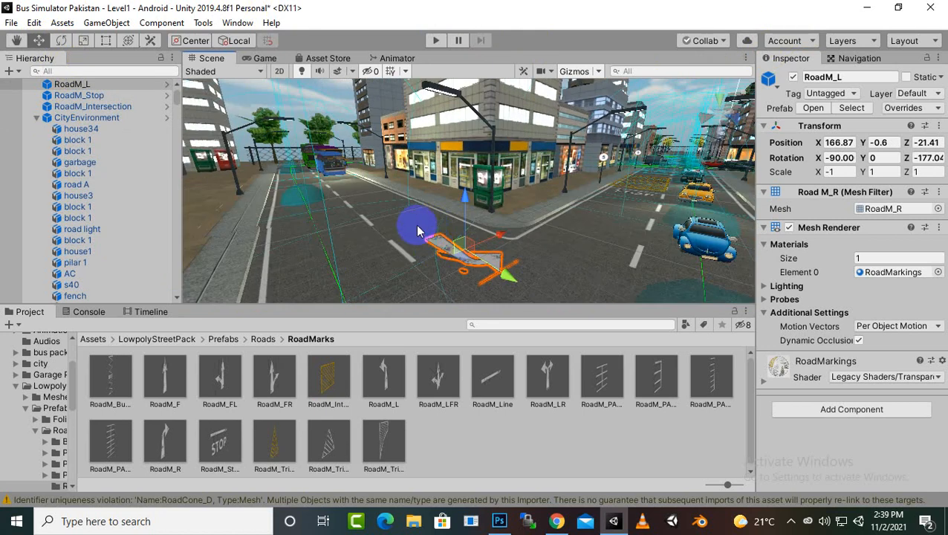
Browse the Streets, Pavement, Parking and Bridges folders among the pack's road prefabs.
middle_drag(509, 249, 446, 270)
middle_drag(535, 257, 507, 237)
scroll(515, 277, up, 3)
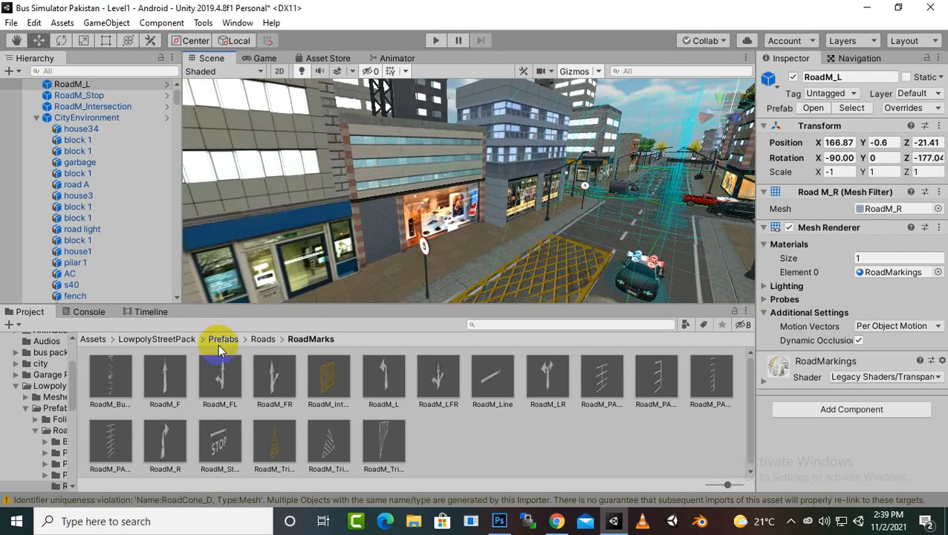
click(265, 340)
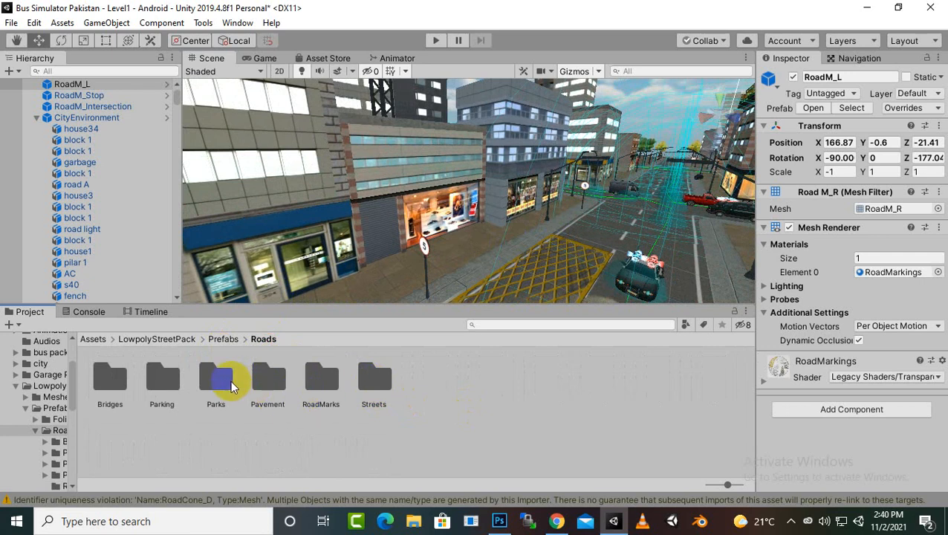
double_click(374, 379)
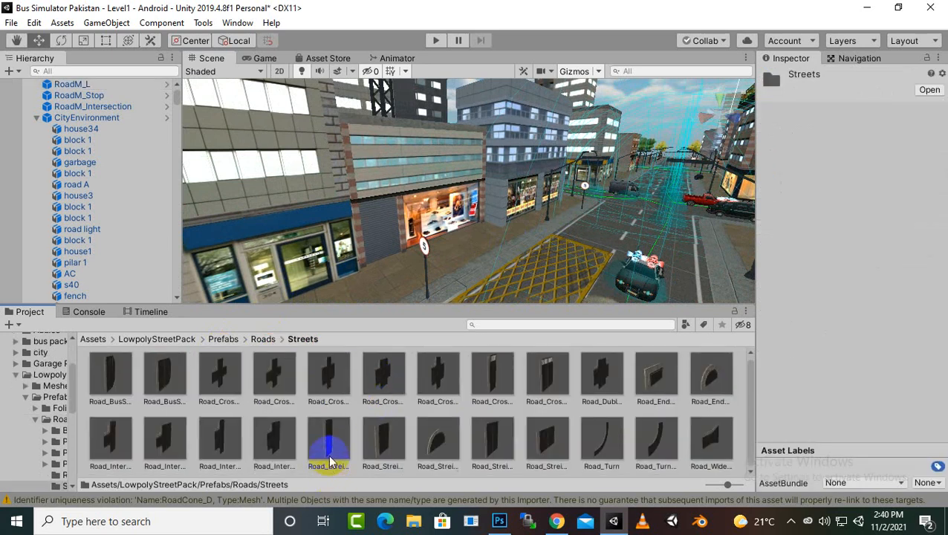
click(263, 339)
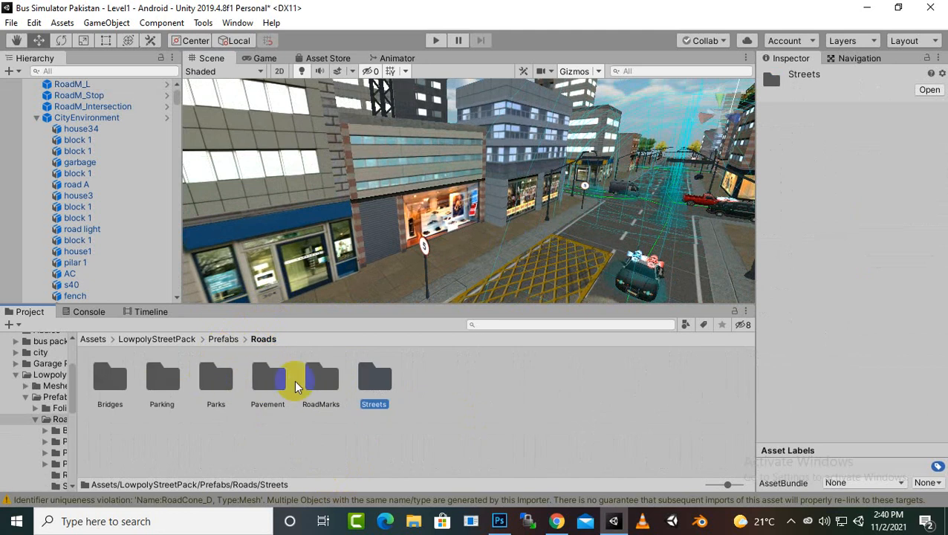
double_click(260, 376)
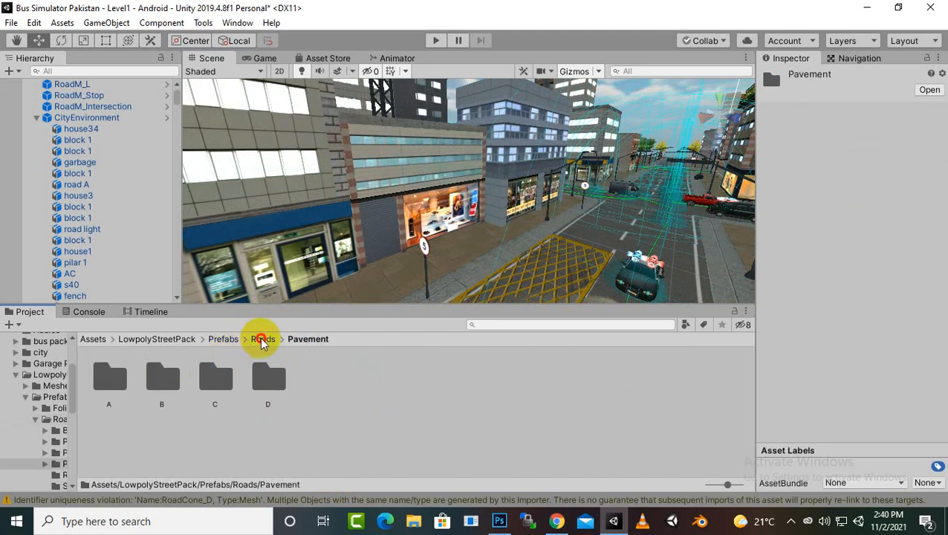
click(262, 340)
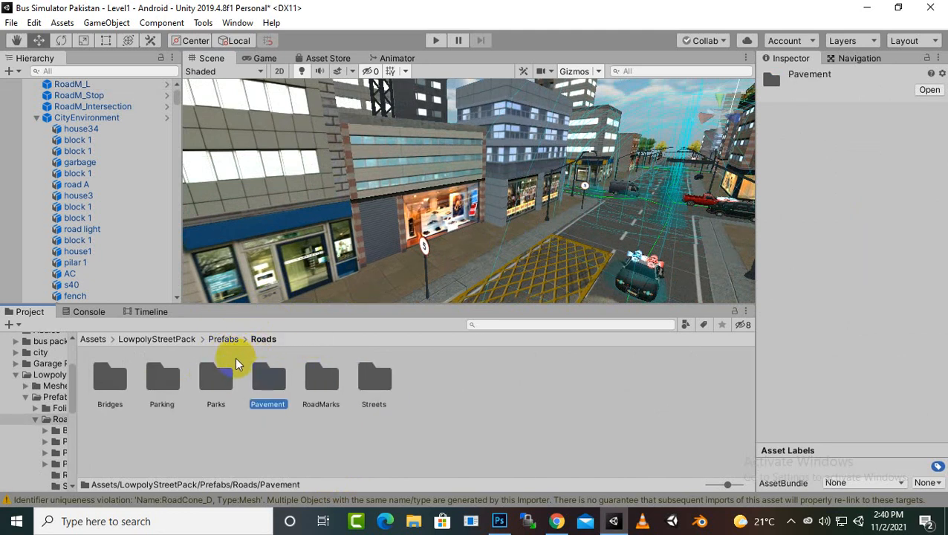
double_click(161, 378)
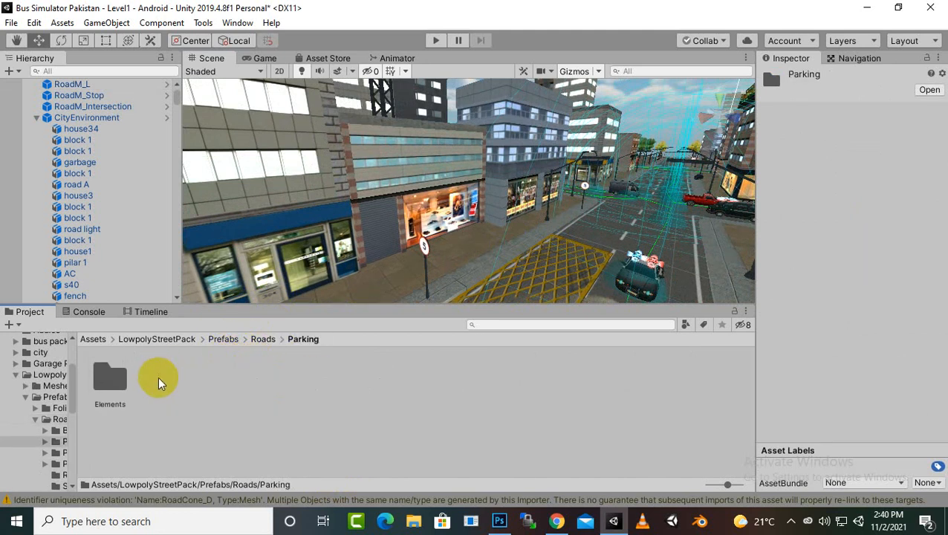
double_click(118, 375)
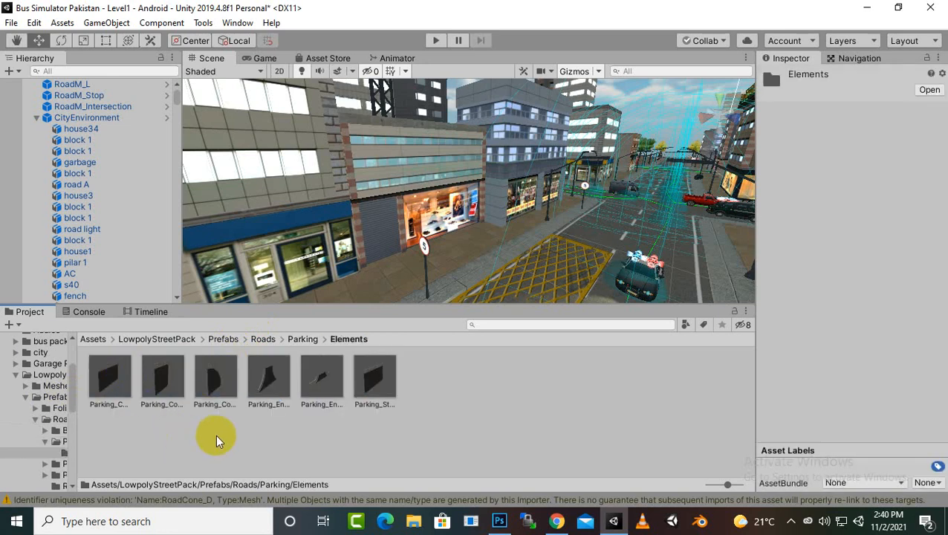
click(293, 340)
click(262, 339)
click(119, 392)
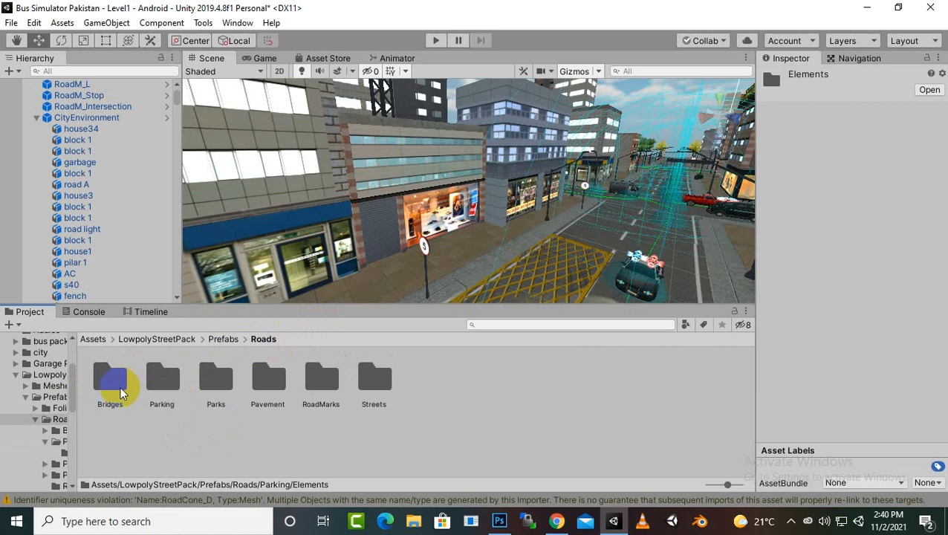
double_click(121, 393)
Check the pack's Foliage folder, and open the StreetSigns folder inside StreetProps > Signs.
click(230, 340)
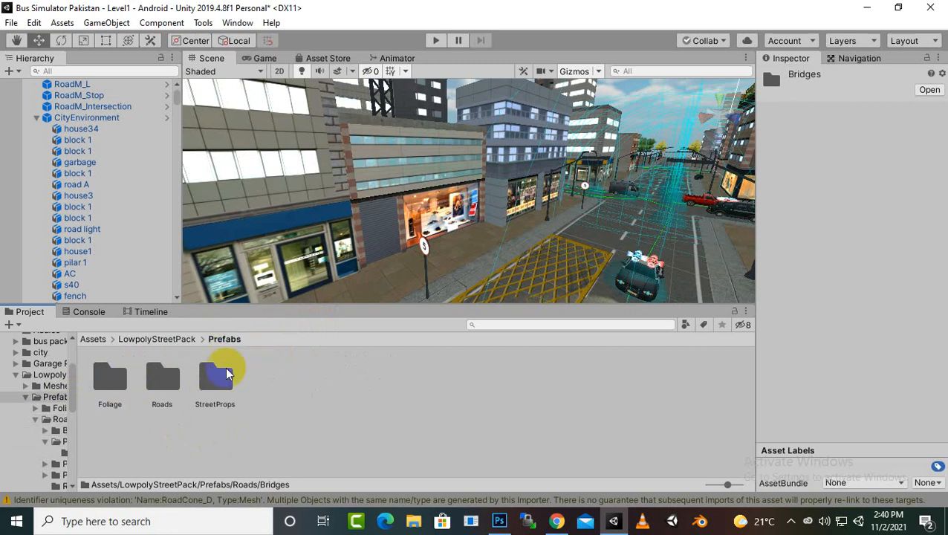
double_click(101, 385)
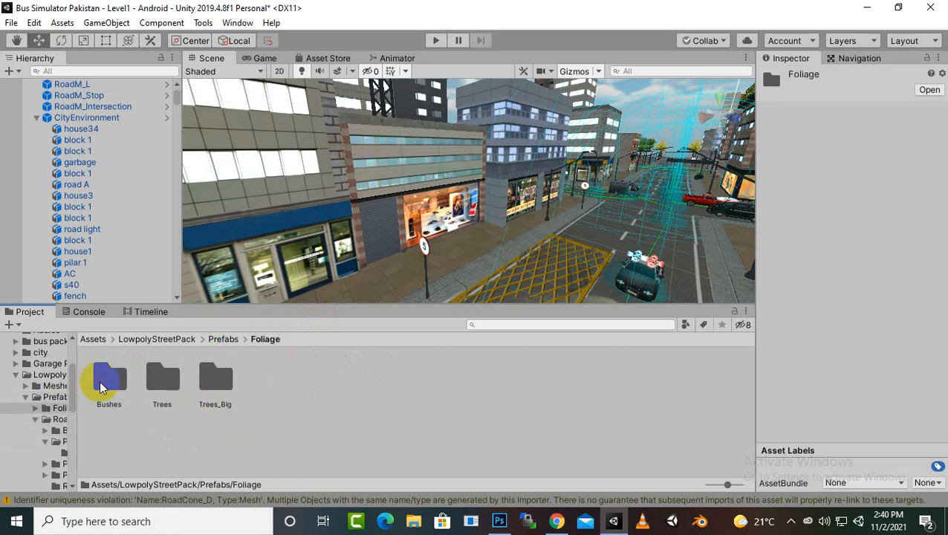
click(219, 340)
double_click(214, 379)
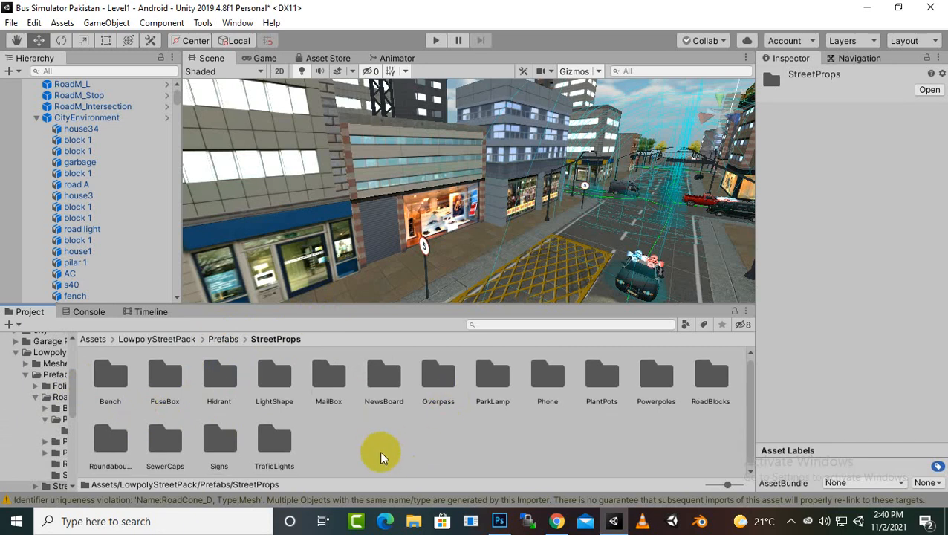
double_click(212, 445)
double_click(162, 379)
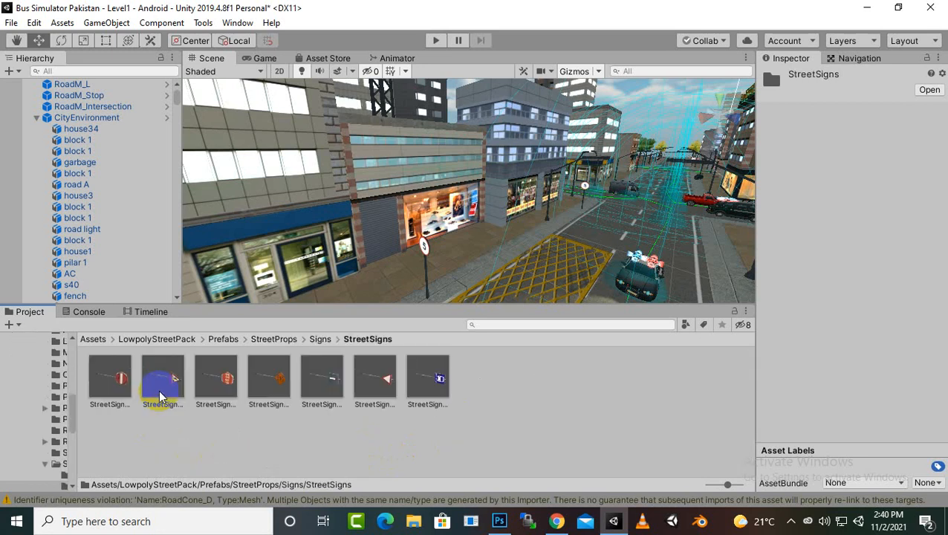
Place the StreetSign_C stop sign prefab at the kerb beside the yellow intersection marking.
drag(159, 396, 427, 249)
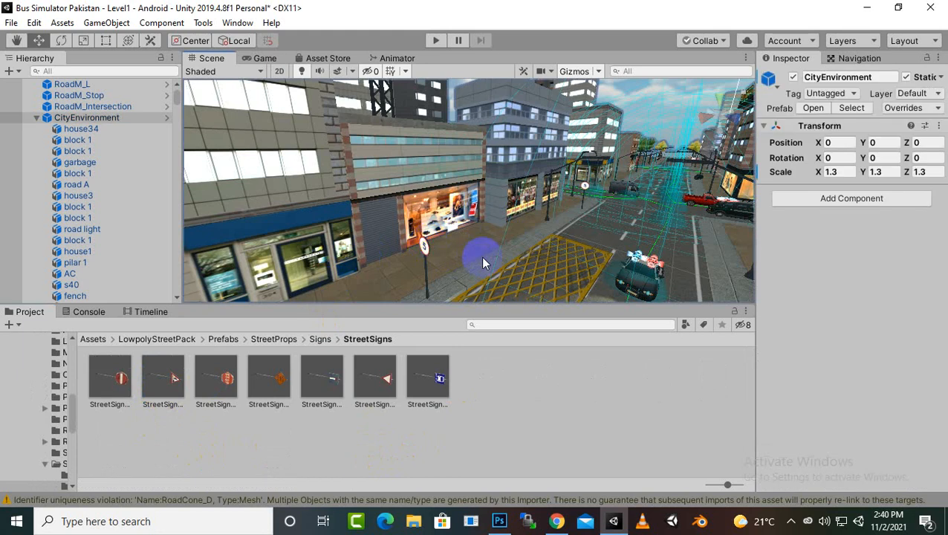
scroll(493, 256, down, 2)
middle_drag(493, 257, 503, 231)
scroll(504, 239, down, 1)
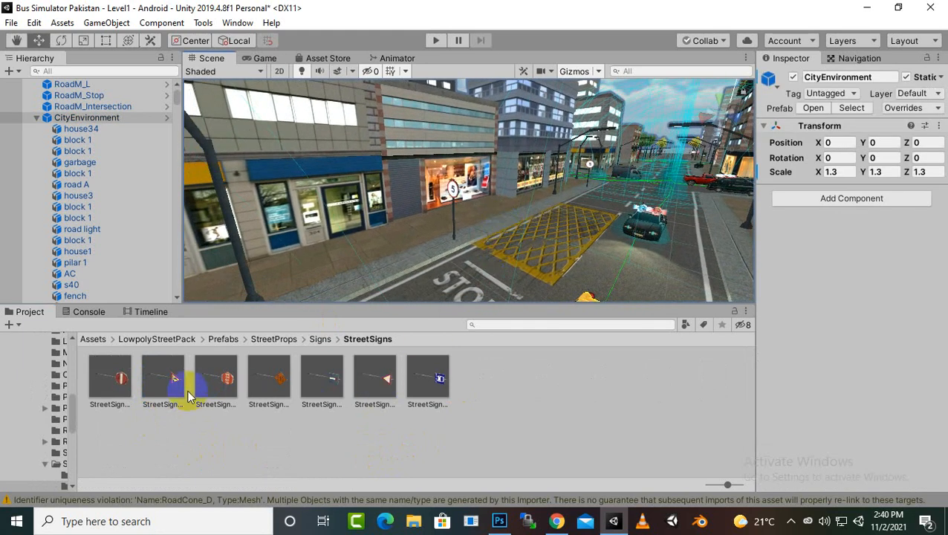
drag(217, 390, 450, 255)
scroll(468, 250, up, 4)
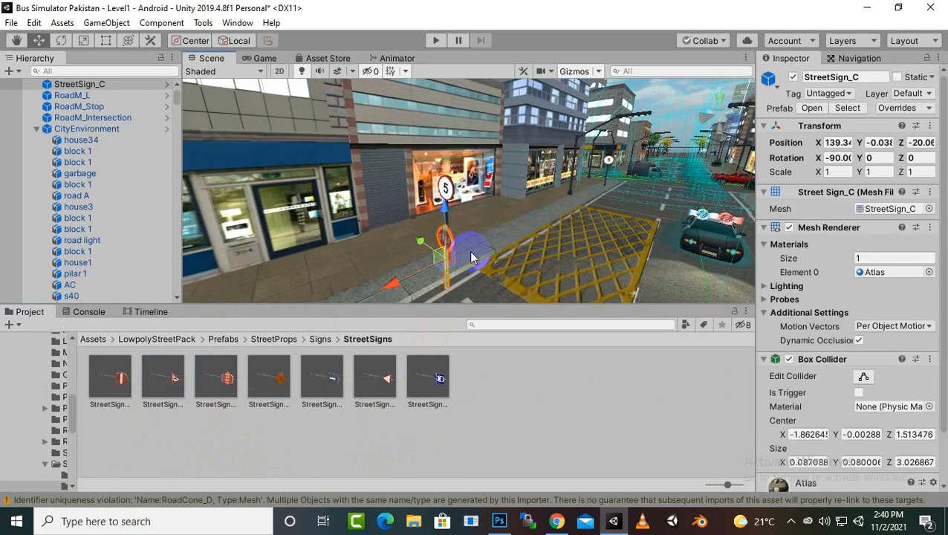
Move the stop sign back from the kerb next to the speed limit sign, to Y -0.03, Z -21.36.
middle_drag(473, 253, 500, 236)
scroll(505, 236, up, 4)
drag(507, 240, 461, 207)
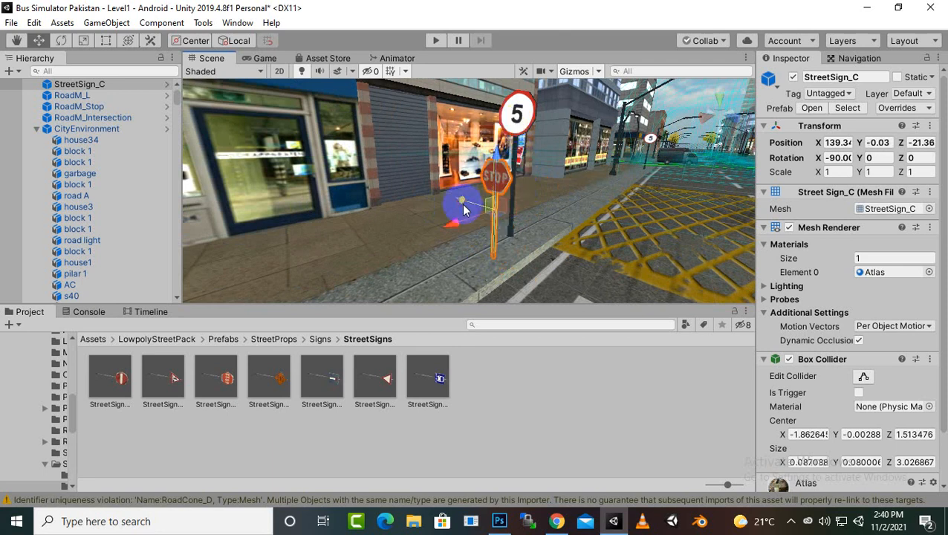
Duplicate the stop sign and position the copy farther along the pavement at X 125.14.
scroll(546, 215, down, 3)
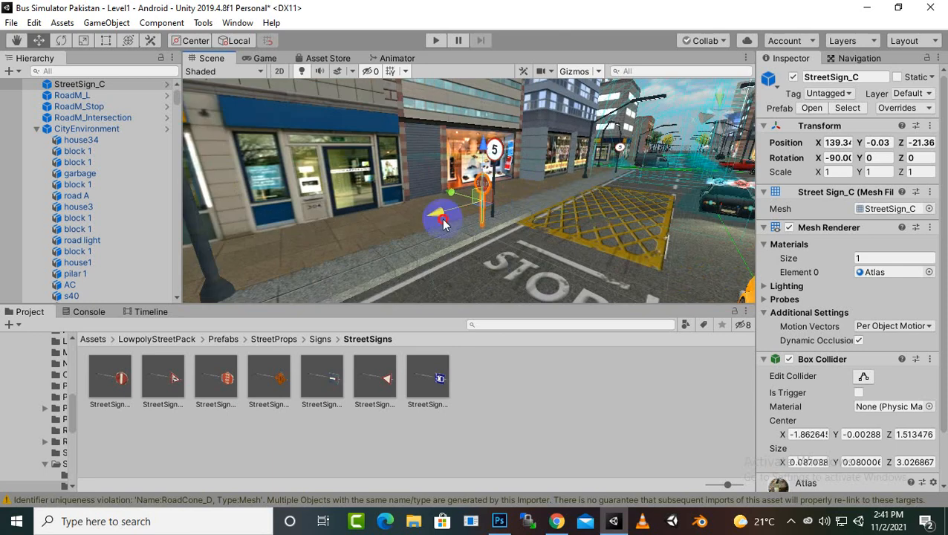
drag(443, 224, 637, 173)
key(ctrl+d)
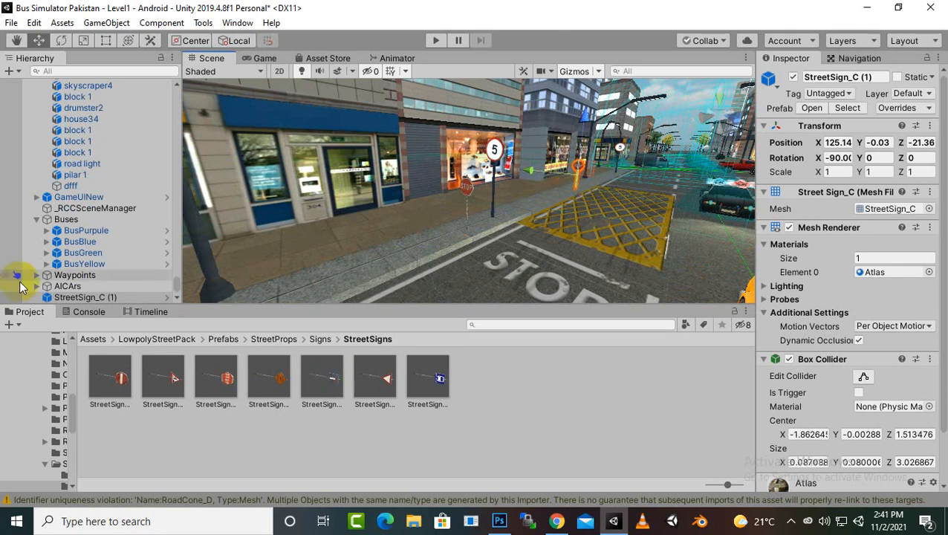
Create an empty game object at the root of the Level1 scene and name it BusStop.
scroll(47, 131, up, 10)
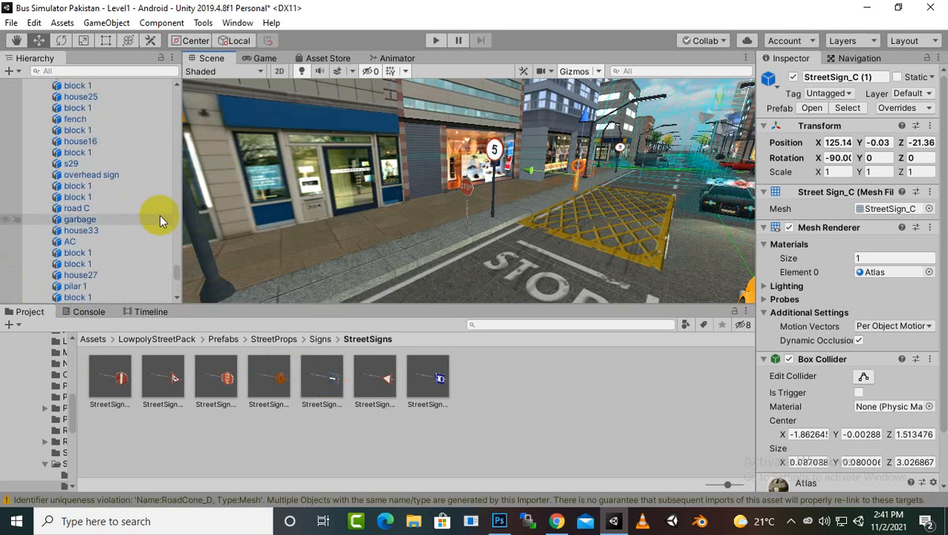
drag(179, 268, 180, 93)
click(35, 149)
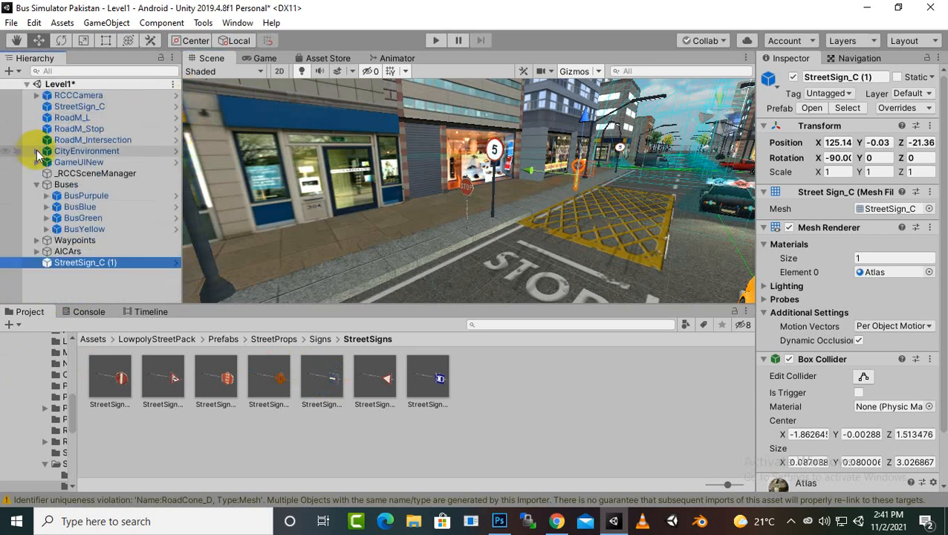
click(12, 71)
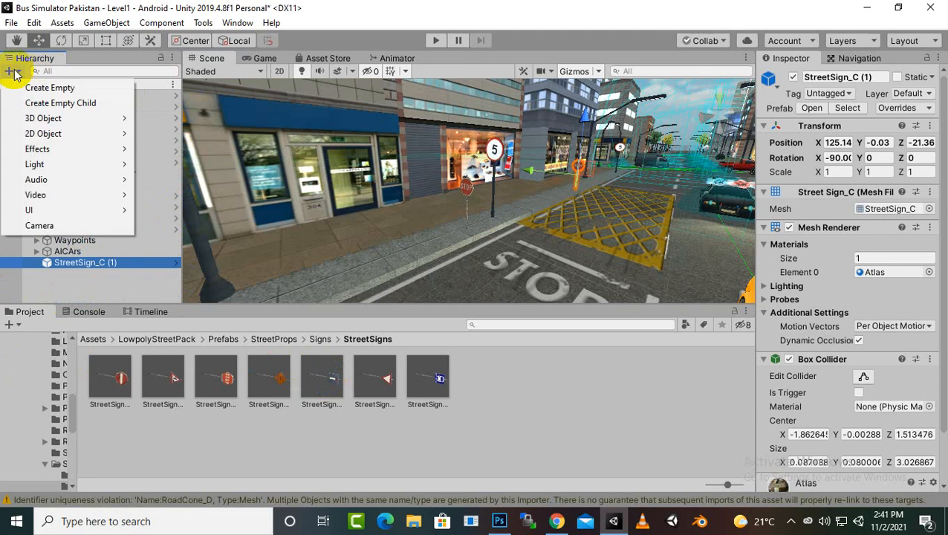
click(18, 88)
right_click(76, 272)
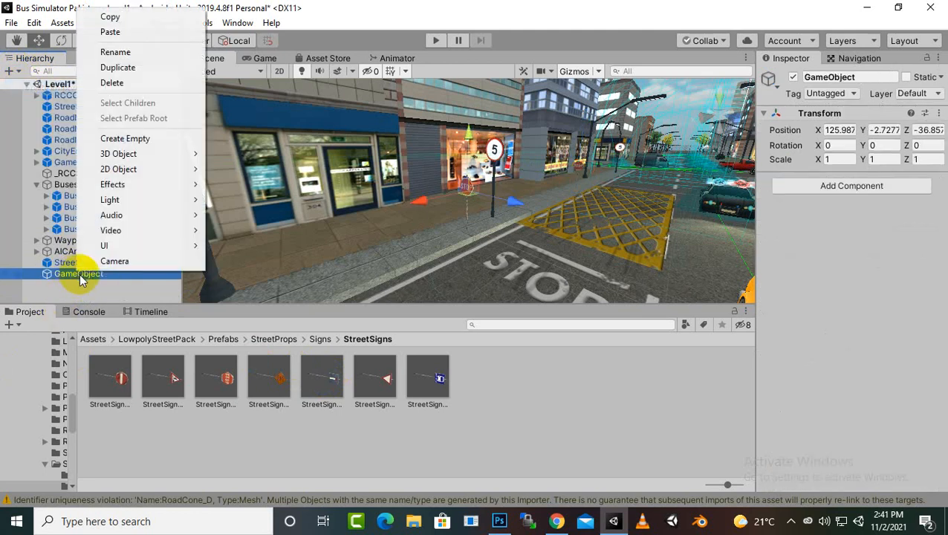
click(125, 53)
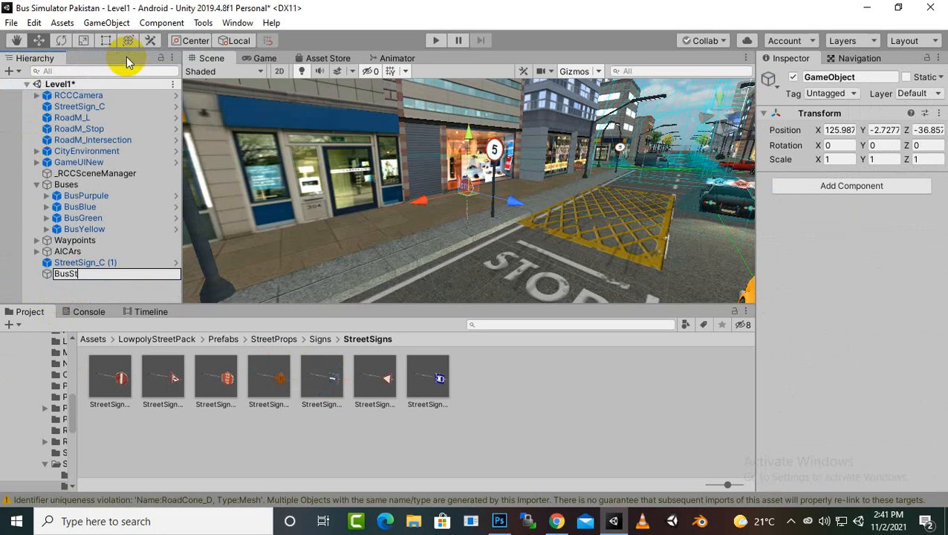
text(BusStop)
key(Return)
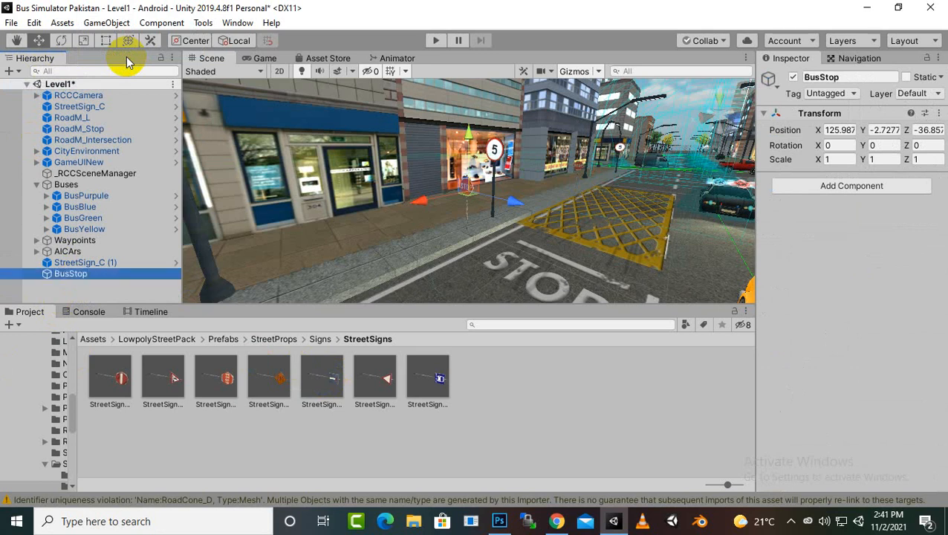
Parent both StreetSign_C signs and the RoadM_L, RoadM_Stop and RoadM_Intersection markings to the BusStop object.
click(85, 263)
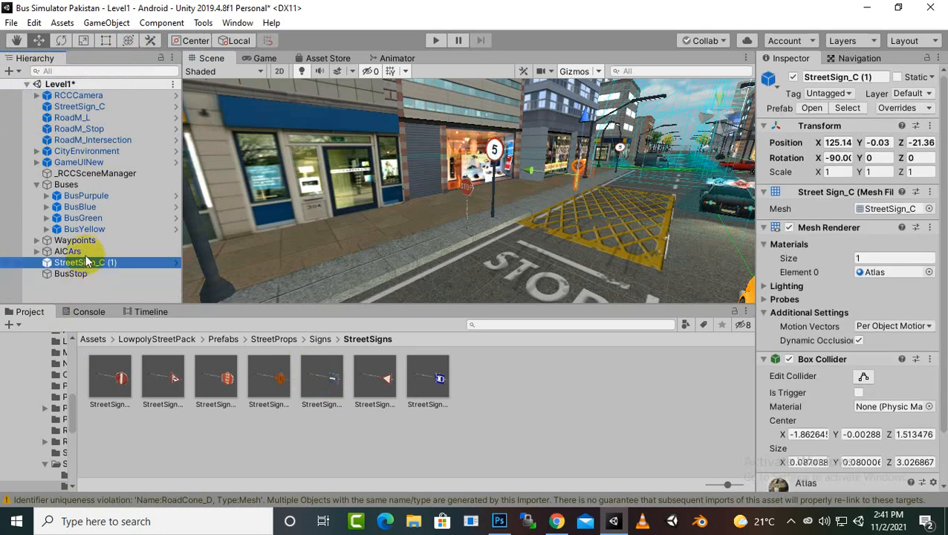
ctrl+click(82, 107)
ctrl+click(82, 119)
ctrl+click(84, 131)
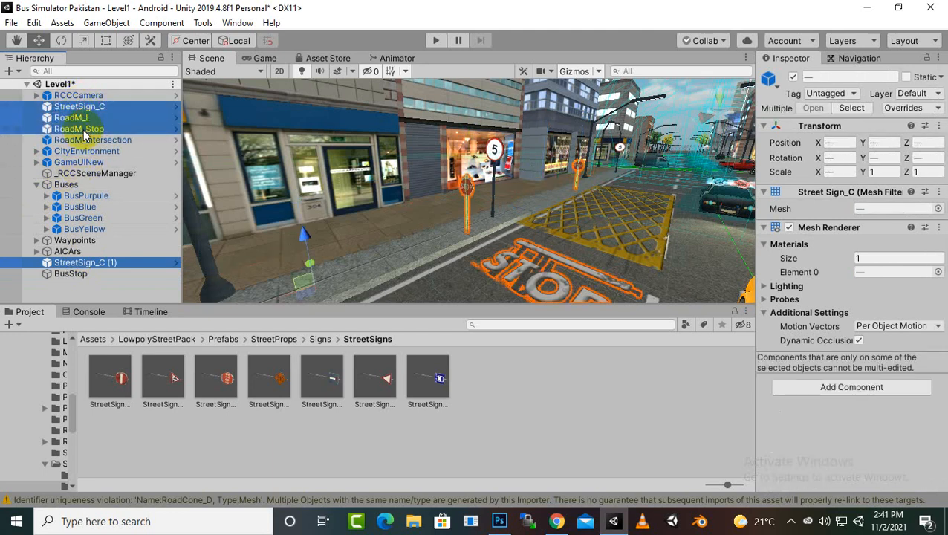
ctrl+click(89, 139)
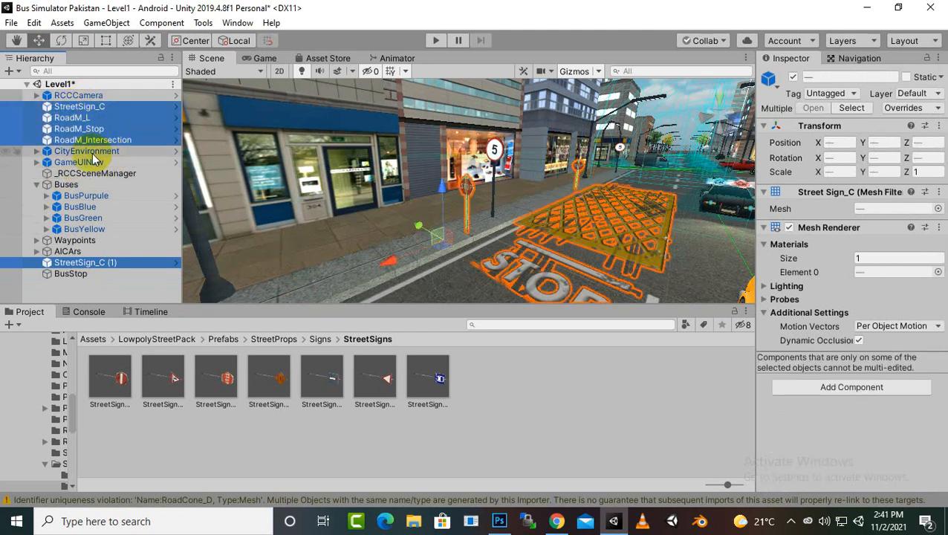
drag(115, 140, 87, 274)
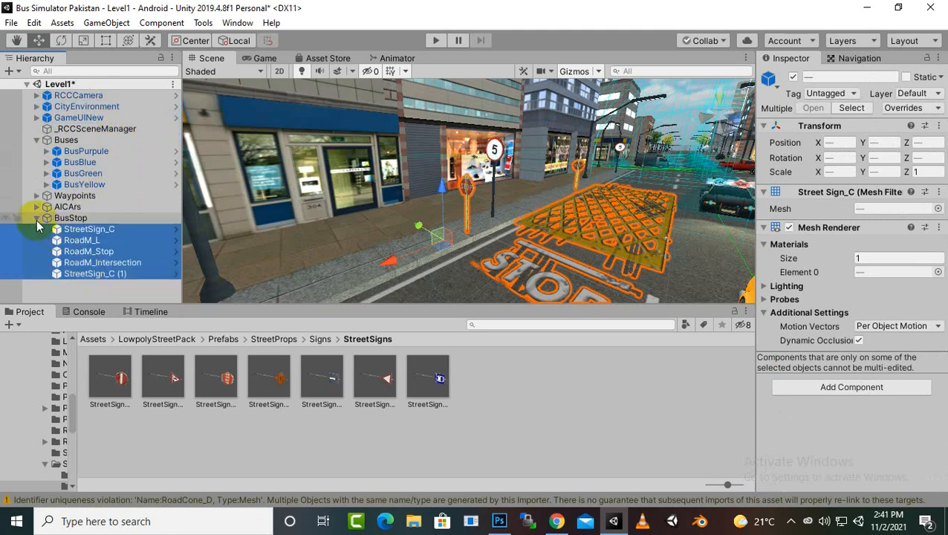
Open the Bench folder inside the Low Poly Street Pack's StreetProps prefabs.
scroll(578, 176, down, 3)
middle_drag(572, 178, 591, 181)
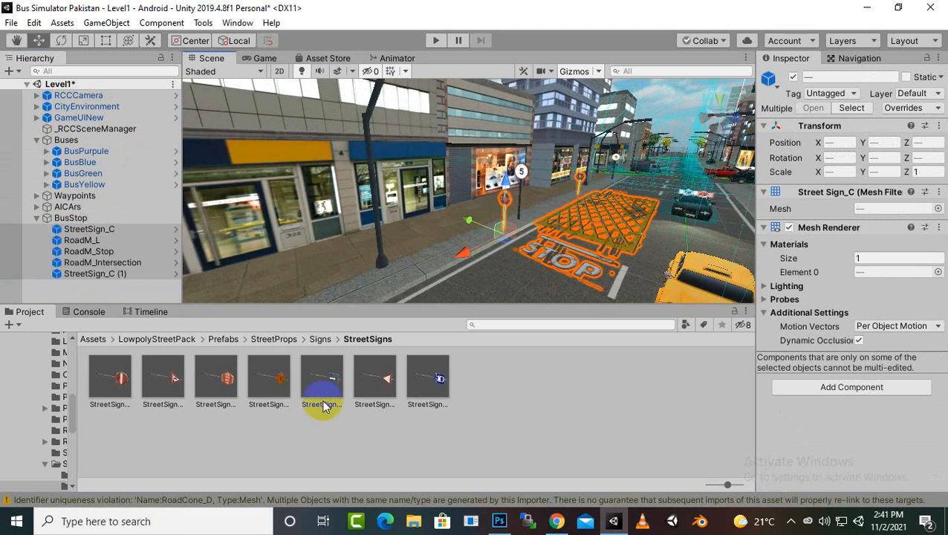
click(320, 339)
click(275, 340)
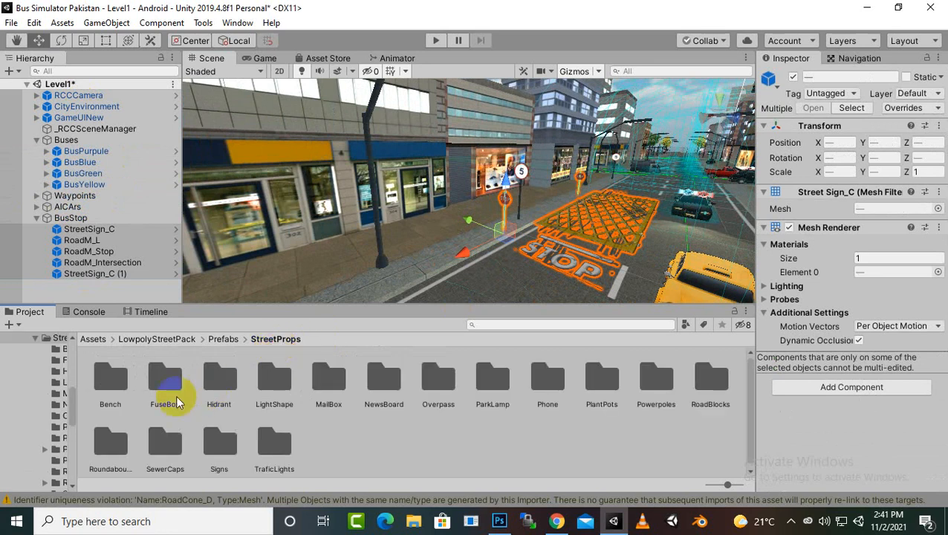
double_click(110, 377)
drag(159, 401, 175, 381)
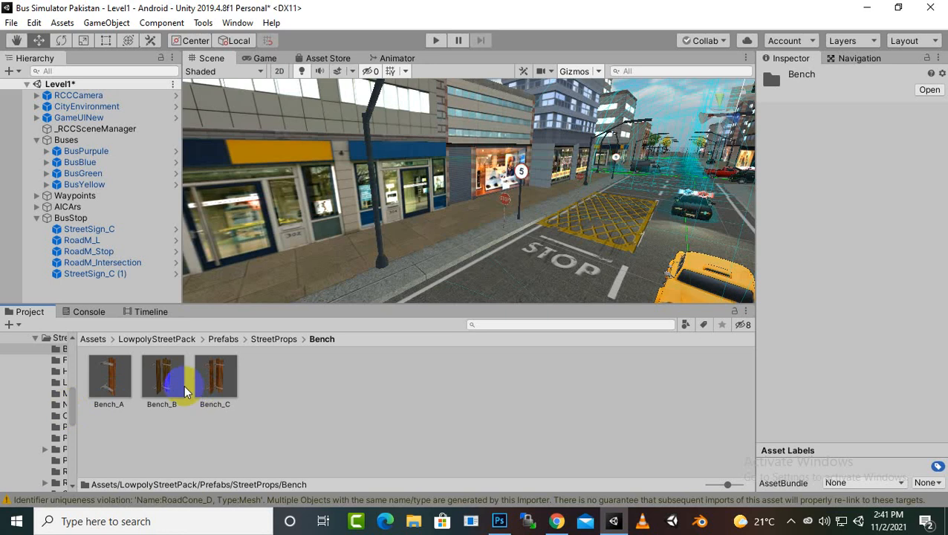
Try the Bench_B prefab on the pavement behind the speed limit sign, and delete it from the scene.
drag(208, 394, 538, 213)
scroll(541, 219, up, 3)
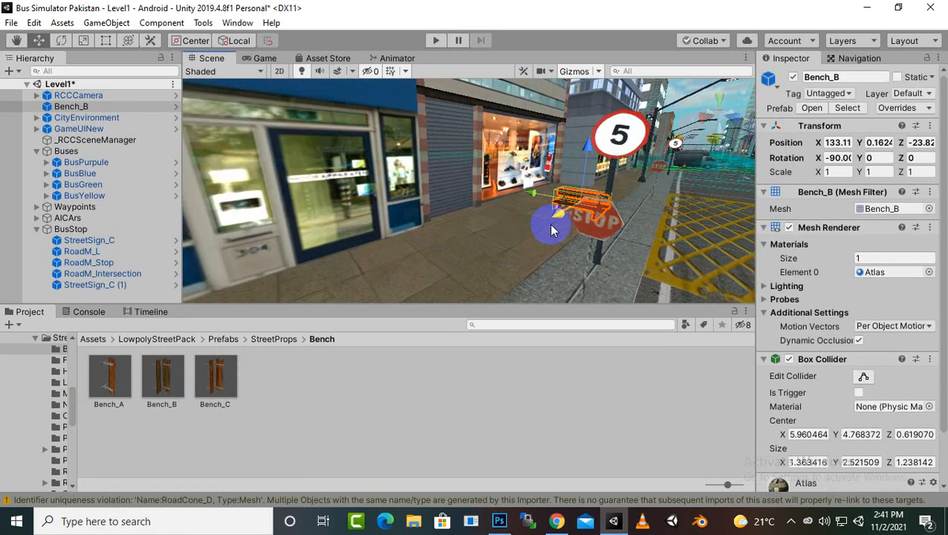
middle_drag(546, 227, 470, 218)
scroll(491, 245, up, 2)
scroll(470, 221, up, 3)
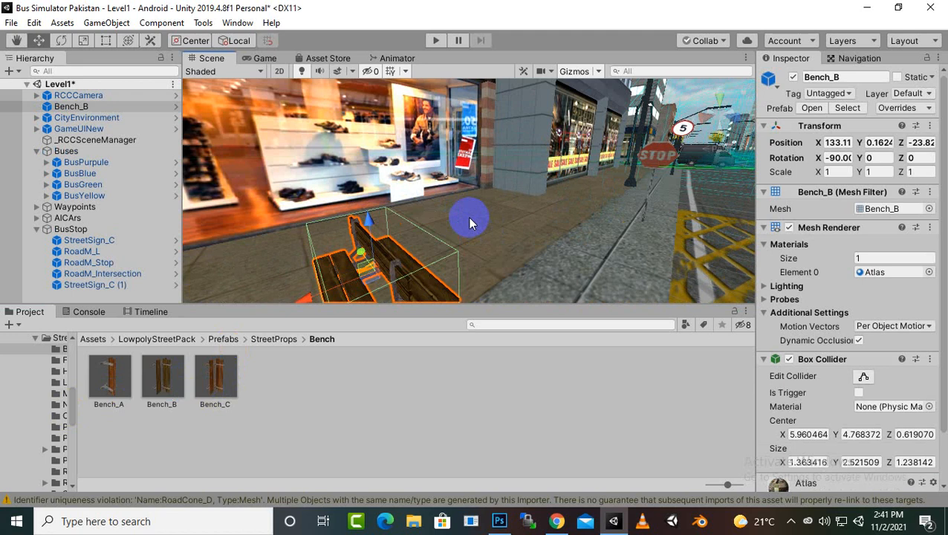
scroll(469, 223, down, 1)
key(Delete)
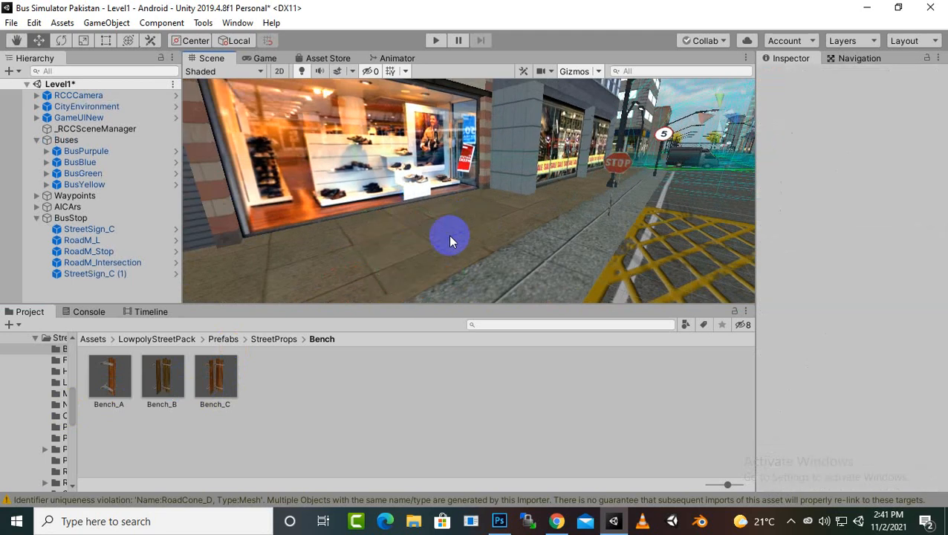
Place the Bench_A prefab on the pavement by the shoe shop window, rotated to about Z 90.46, at about X 130.2, Z -24.84.
drag(214, 377, 271, 313)
drag(123, 377, 421, 245)
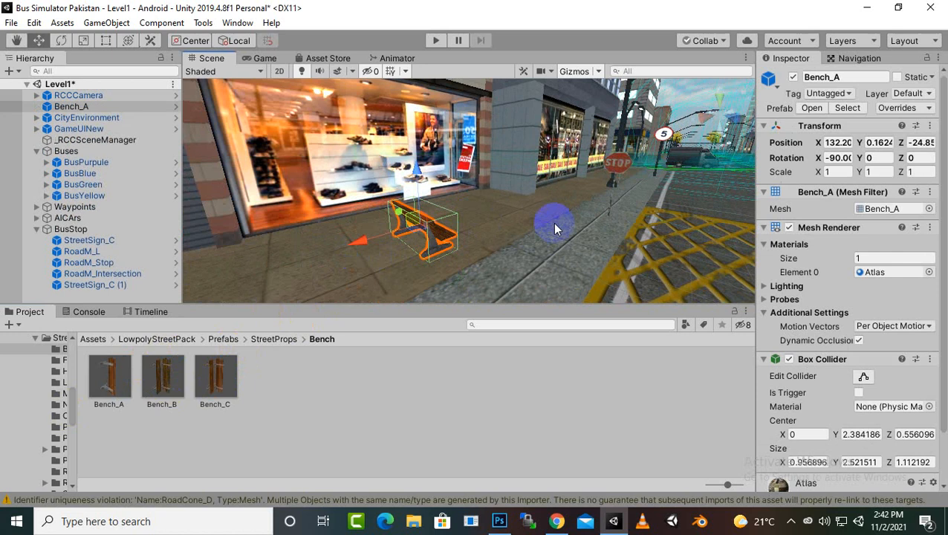
click(63, 42)
drag(482, 243, 377, 257)
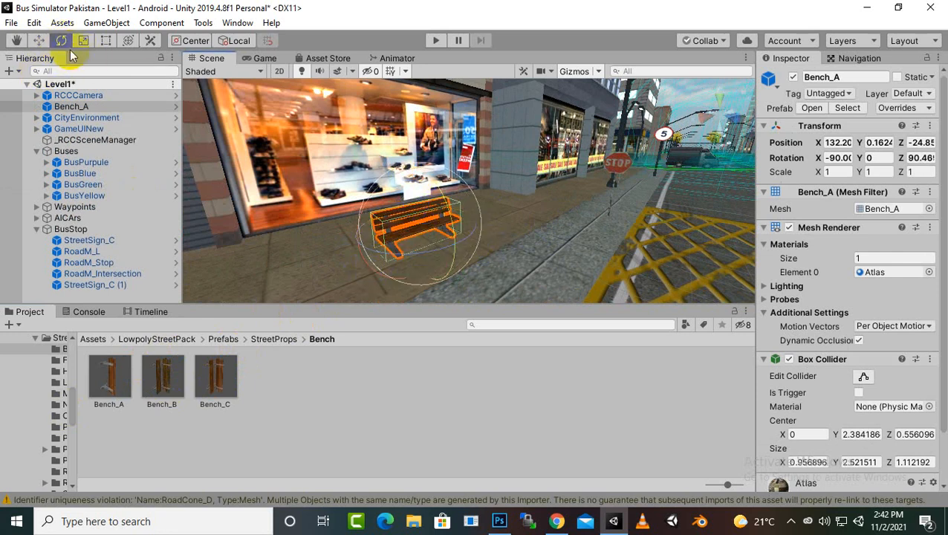
click(38, 41)
drag(469, 222, 518, 201)
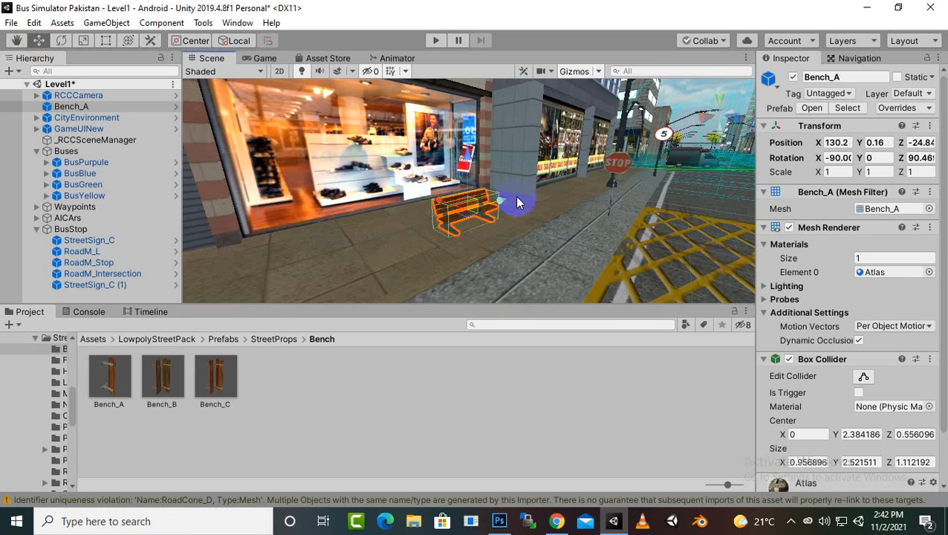
Duplicate the bench twice in a row along the shop front, with the copies at about X 133.62 and X 136.92.
key(ctrl+d)
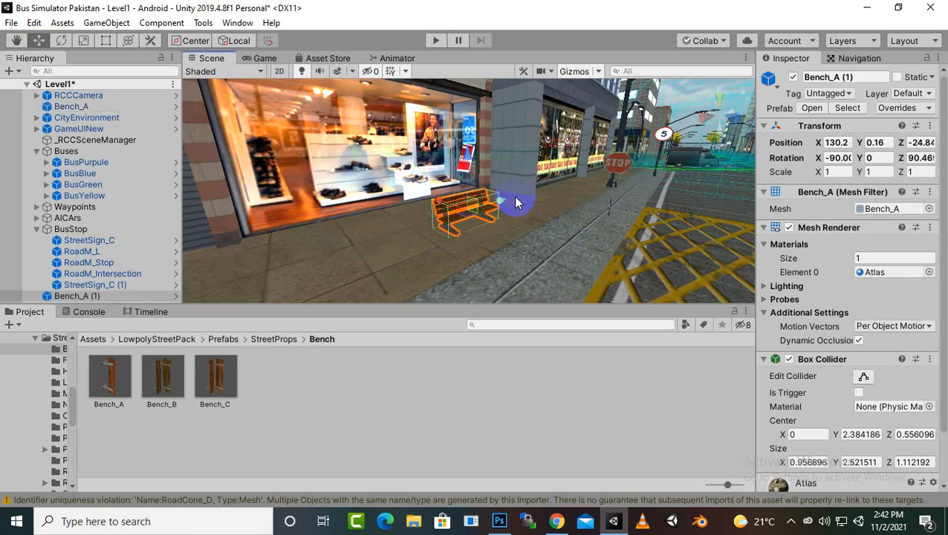
drag(505, 206, 446, 231)
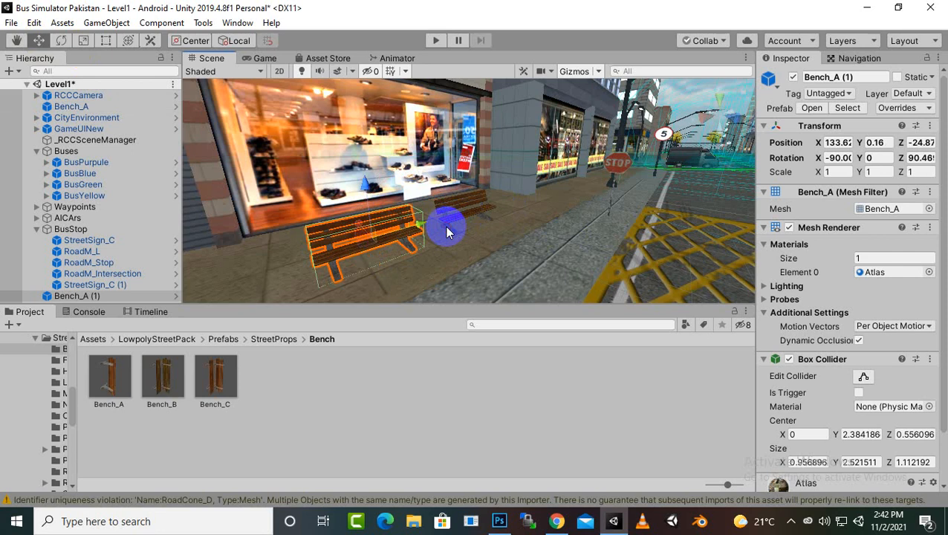
scroll(494, 207, down, 5)
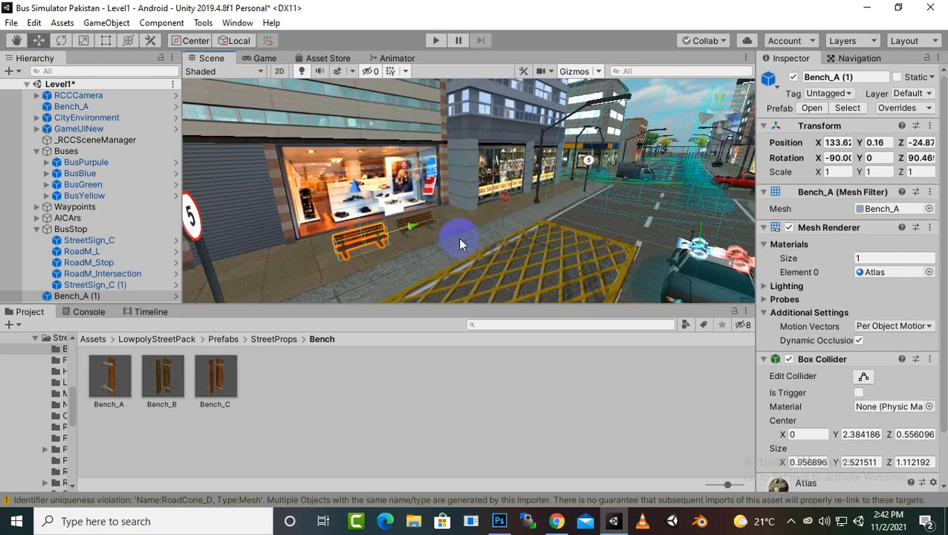
key(ctrl+d)
drag(424, 228, 362, 273)
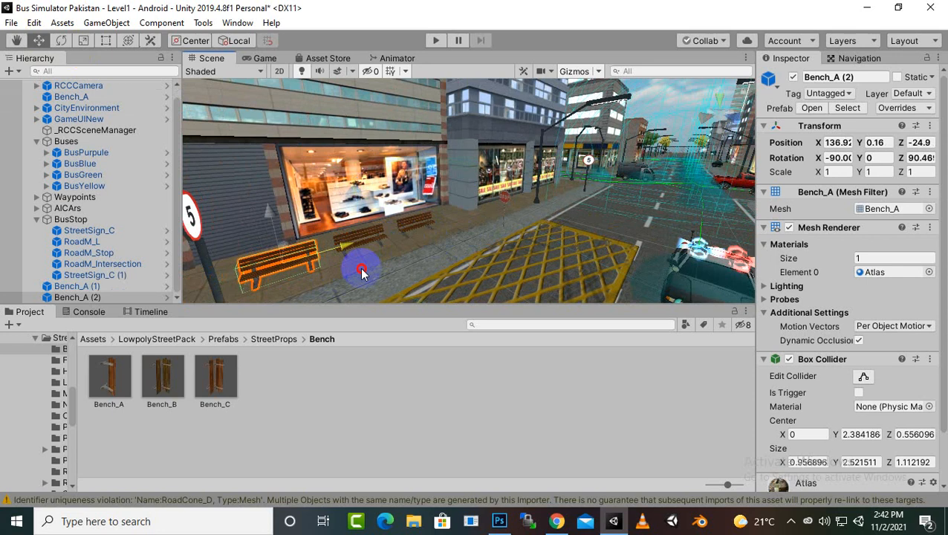
Try the bus stop shelter model from Resources > Busstop beside the benches, and delete it from the scene.
scroll(386, 259, down, 3)
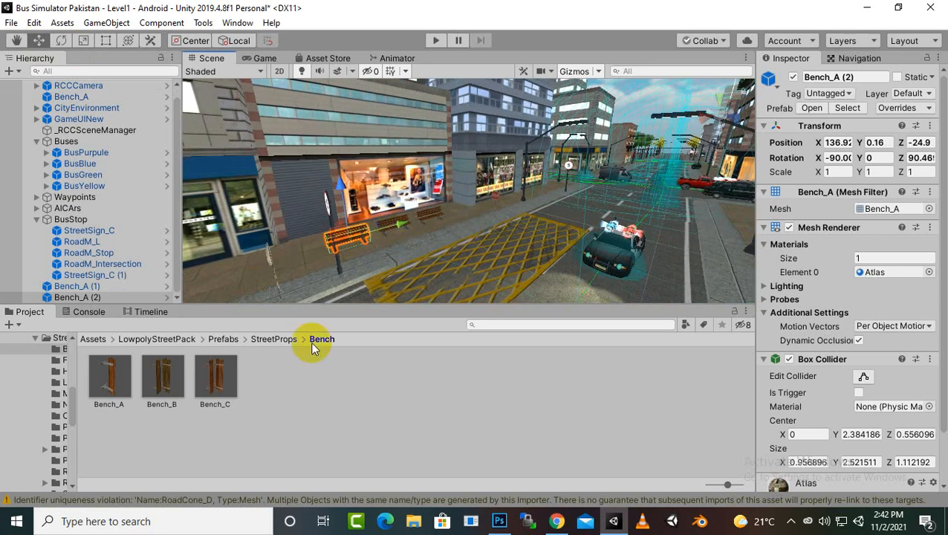
middle_drag(442, 273, 464, 242)
scroll(464, 254, up, 3)
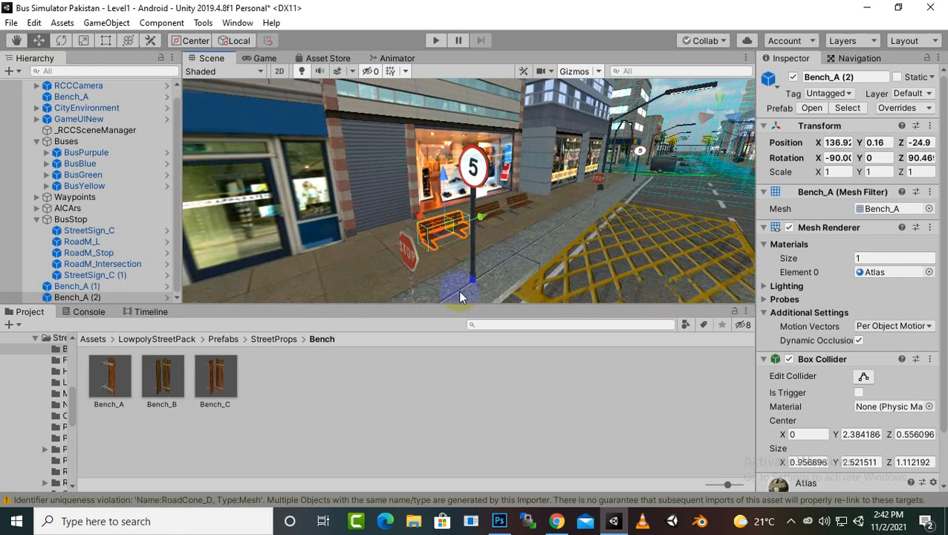
click(88, 338)
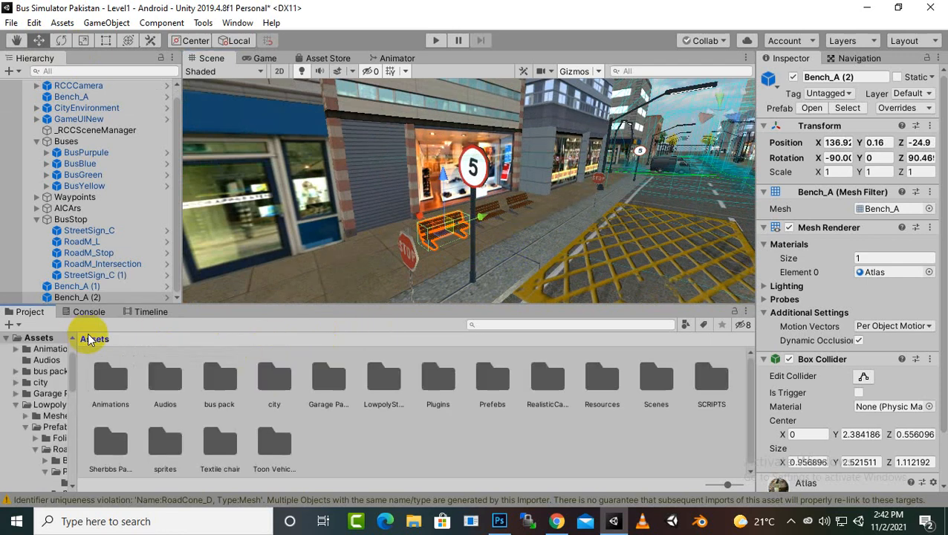
double_click(605, 381)
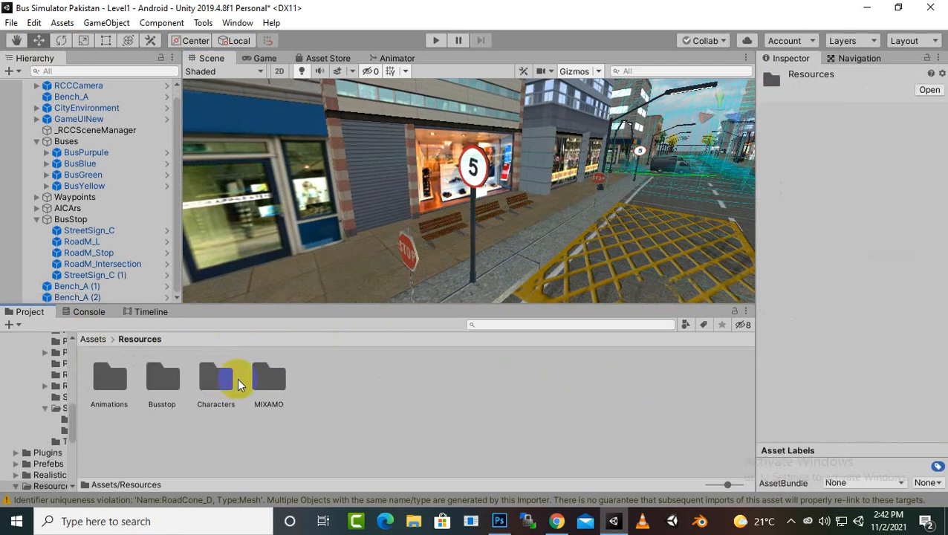
double_click(149, 385)
drag(266, 376, 562, 226)
scroll(564, 231, up, 5)
middle_drag(564, 232, 494, 239)
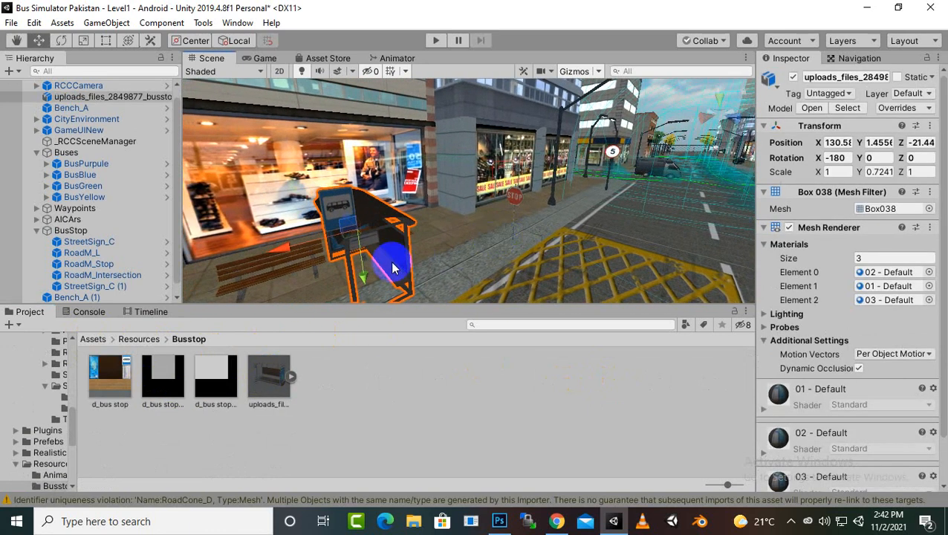
key(Delete)
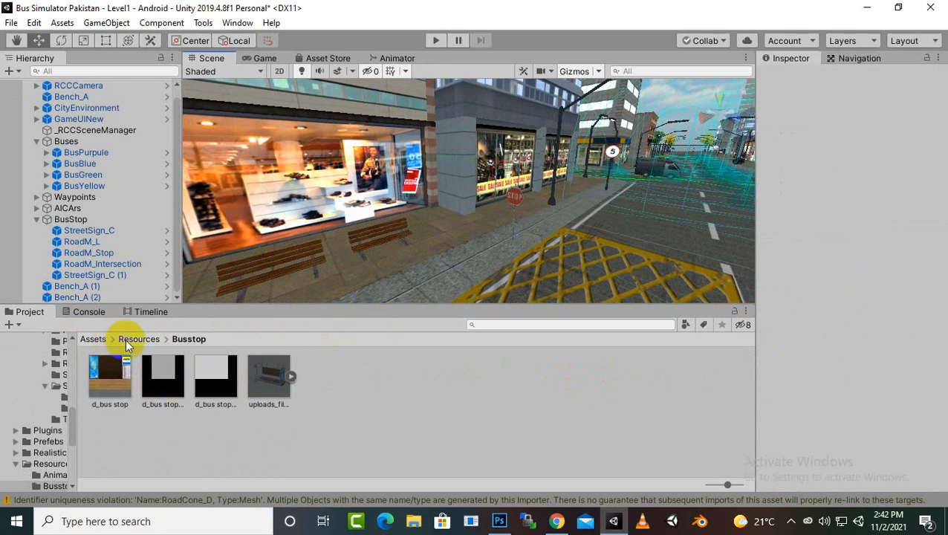
click(93, 340)
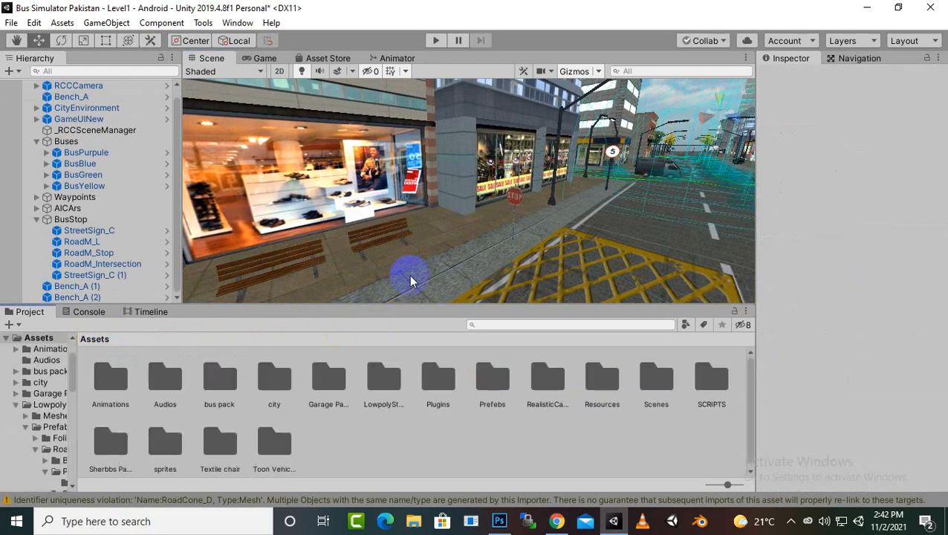
Parent all three Bench_A benches to the BusStop object and save the scene.
middle_drag(403, 256, 460, 234)
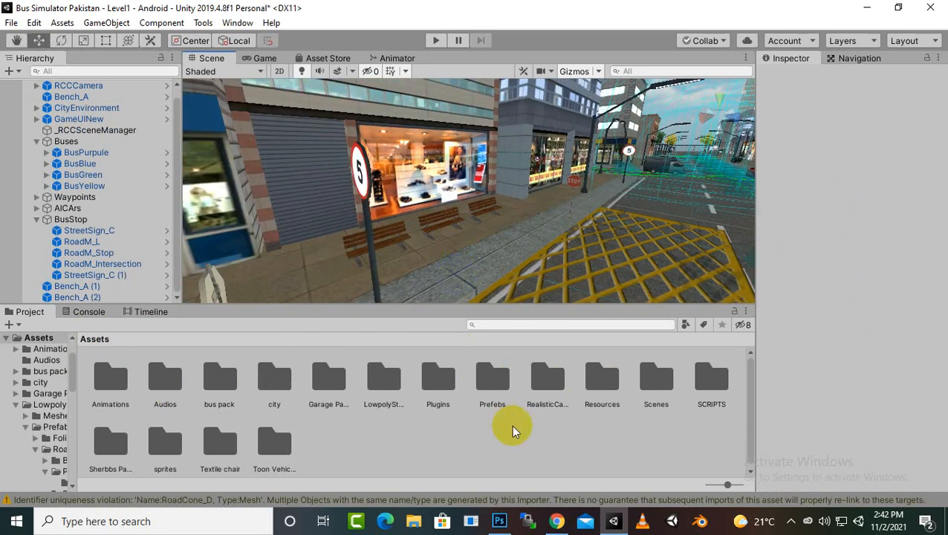
click(85, 97)
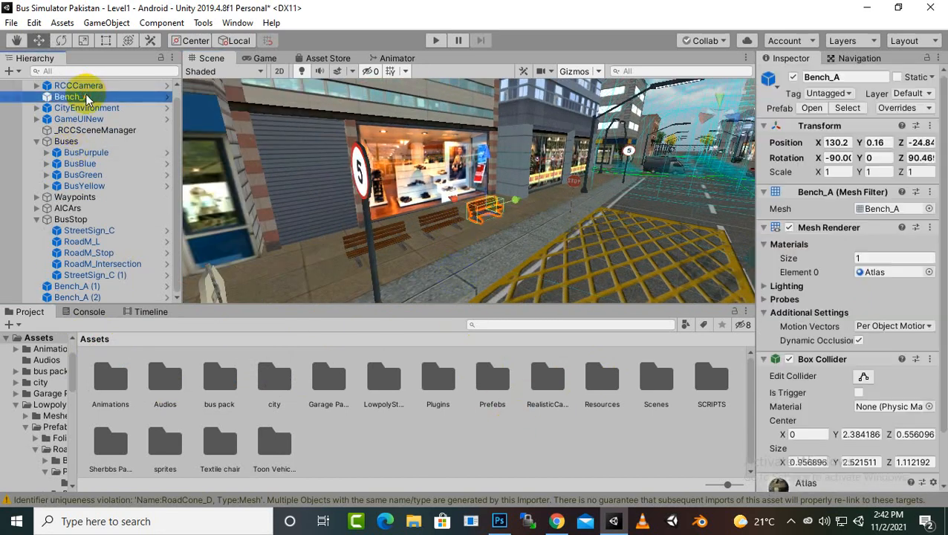
ctrl+click(80, 287)
ctrl+click(80, 298)
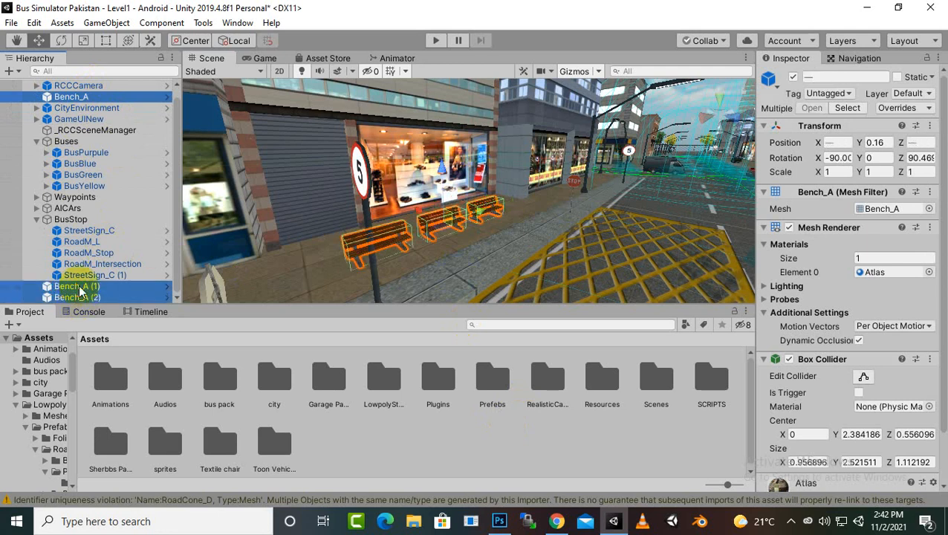
drag(80, 288, 75, 237)
click(36, 207)
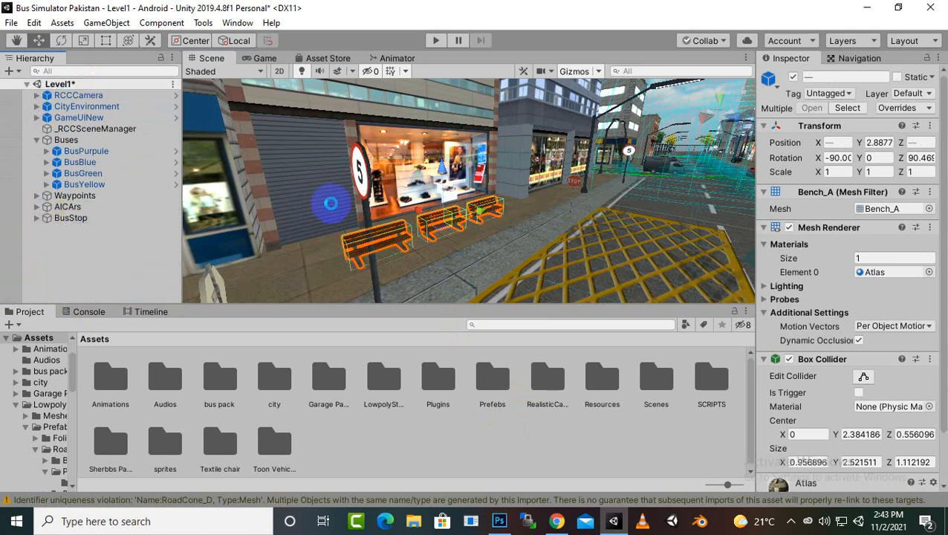
key(ctrl+s)
middle_drag(595, 213, 615, 206)
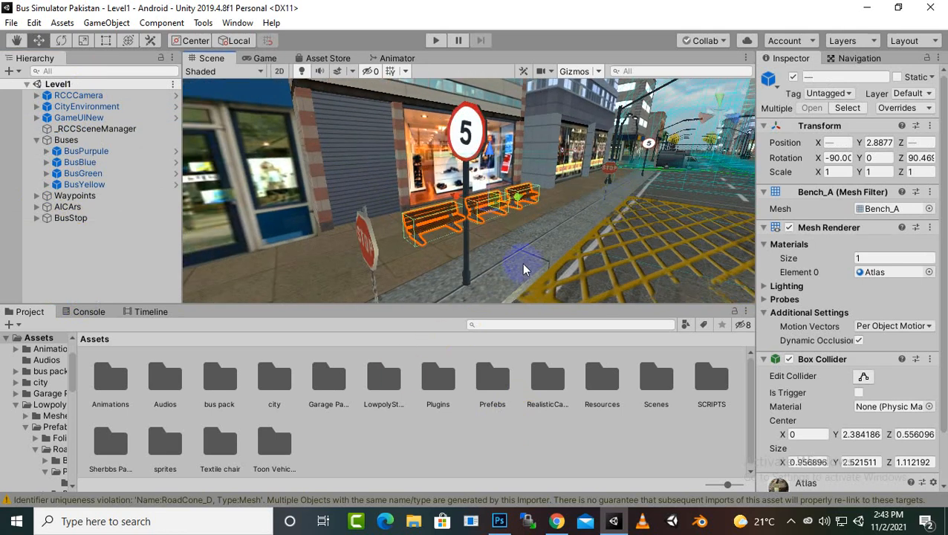
Add the Instability (loop) particle prefab from Sherbbs Particle Collection > Particles > Normal to the road at the bus stop.
scroll(531, 252, down, 3)
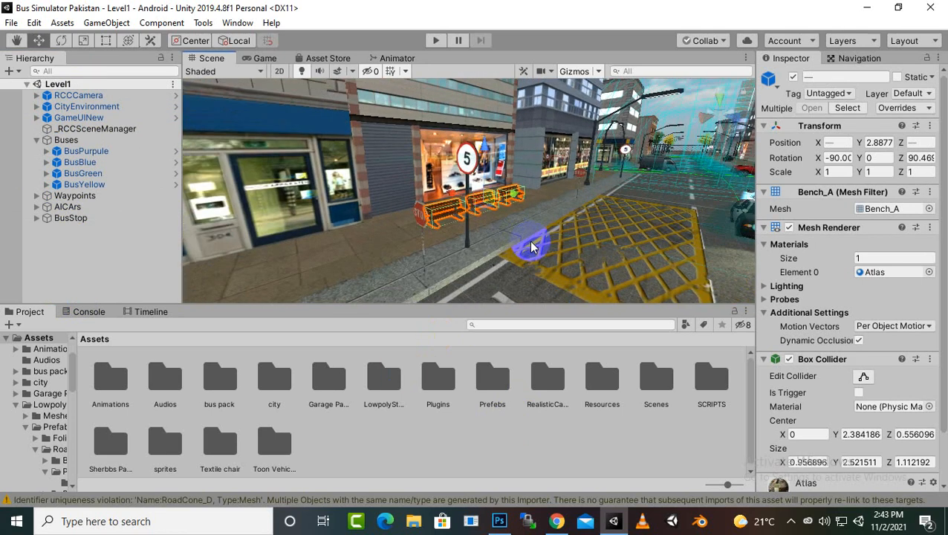
middle_drag(640, 276, 653, 284)
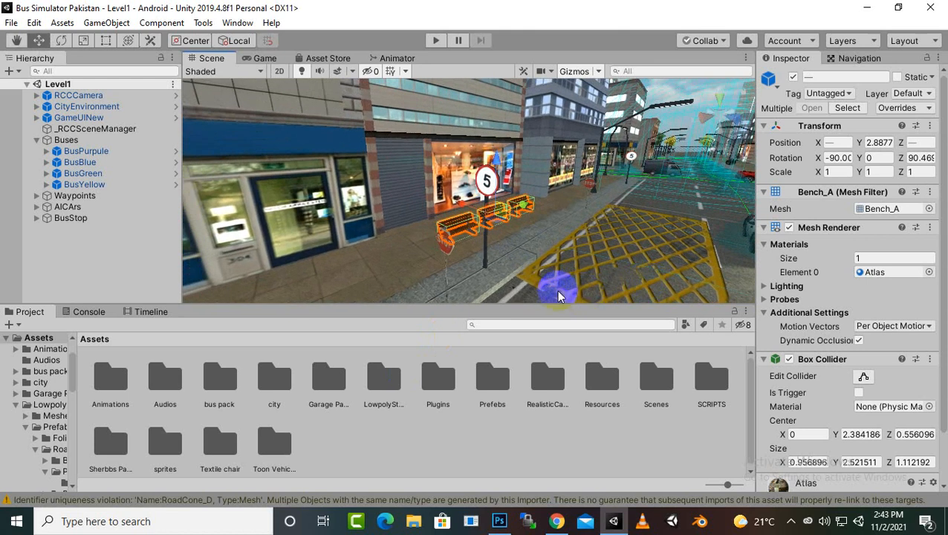
middle_drag(563, 282, 596, 254)
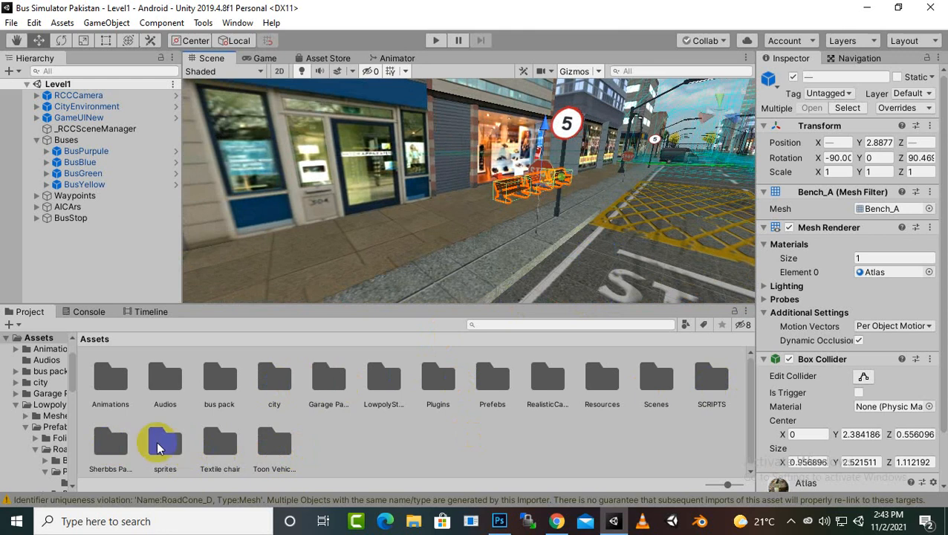
click(115, 446)
double_click(115, 445)
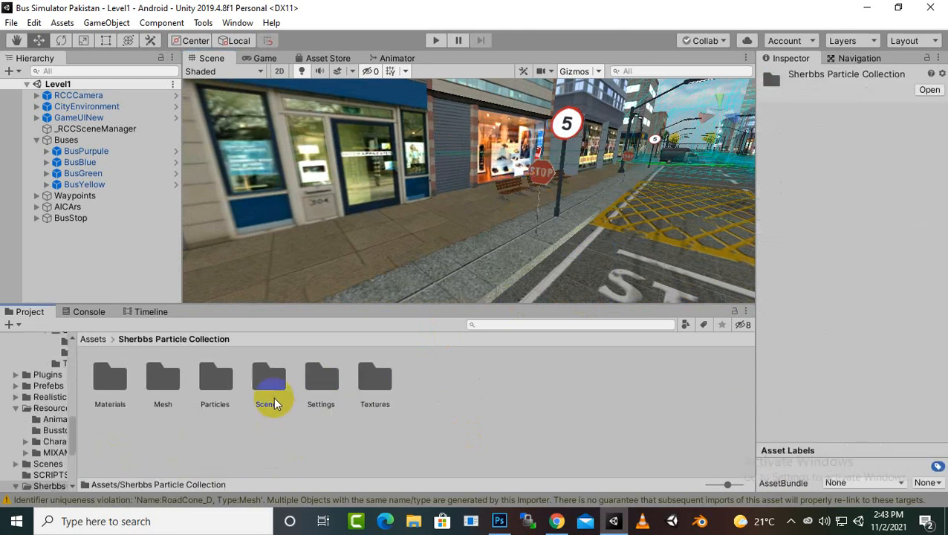
double_click(215, 386)
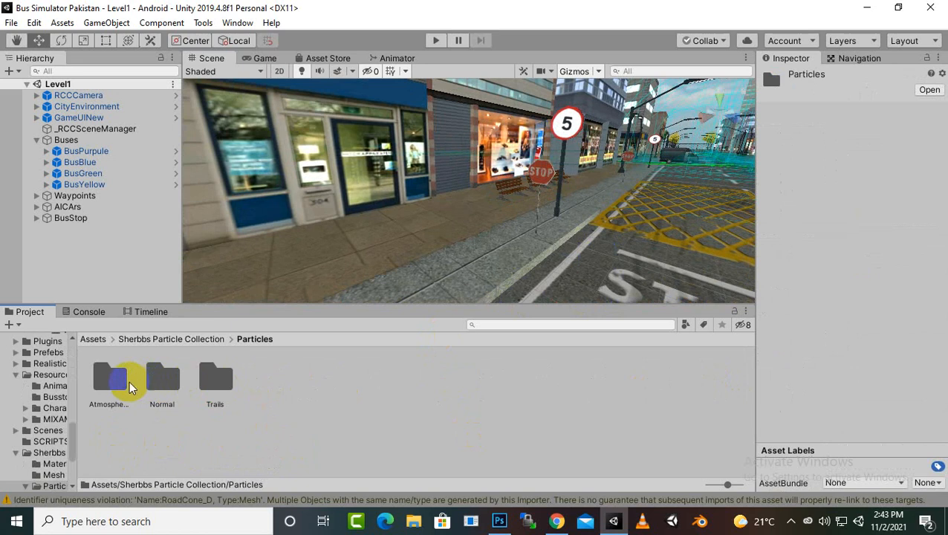
double_click(165, 383)
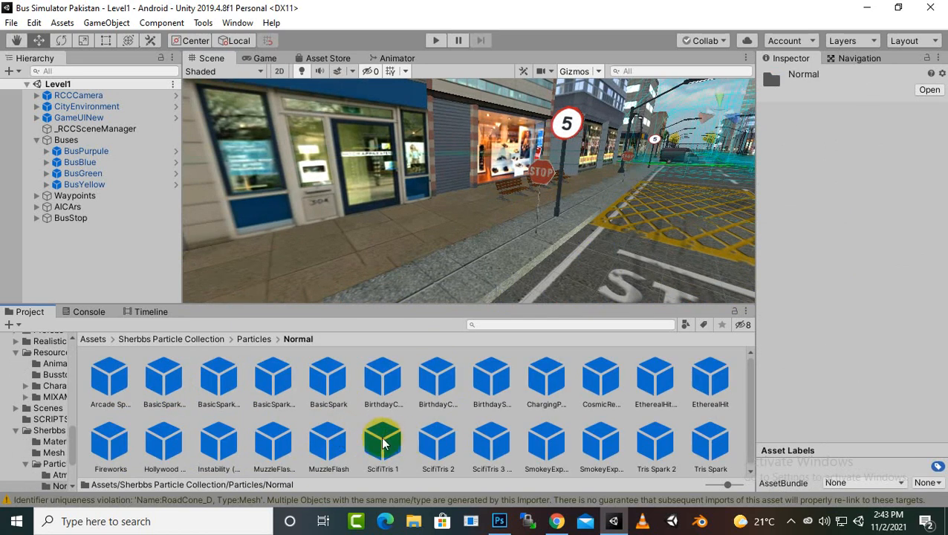
drag(217, 444, 664, 226)
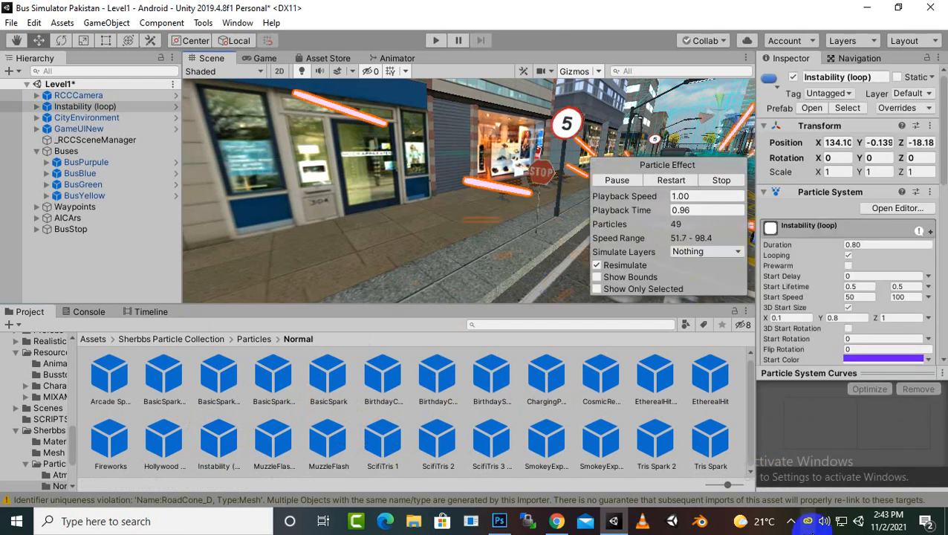
click(790, 521)
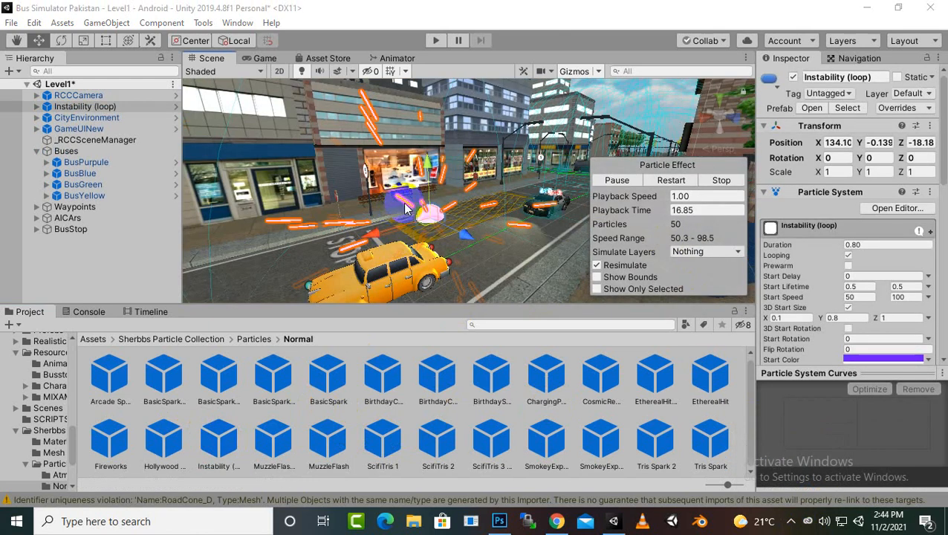
Raise the Instability (loop) effect to about Y 1.02 and scale it down uniformly to about 0.166.
scroll(417, 216, up, 3)
middle_drag(422, 218, 473, 220)
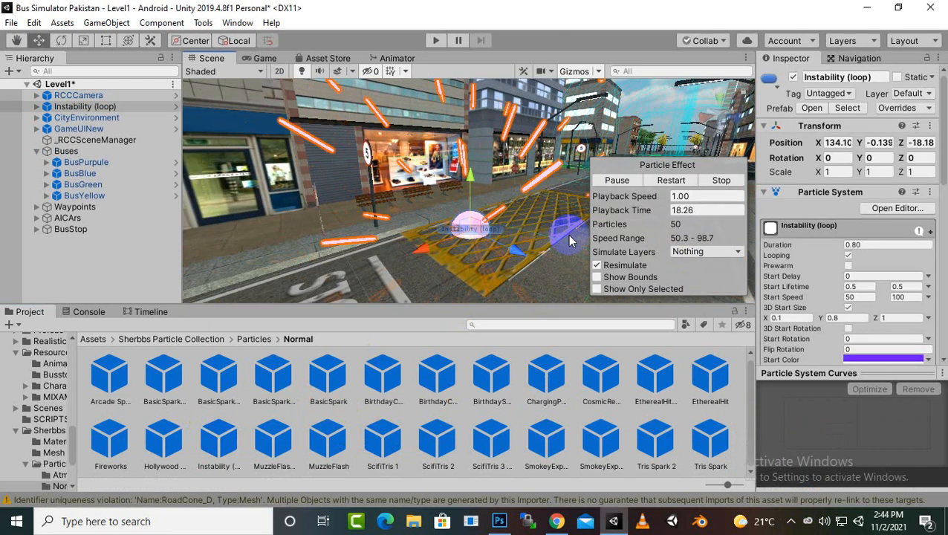
middle_drag(567, 249, 538, 250)
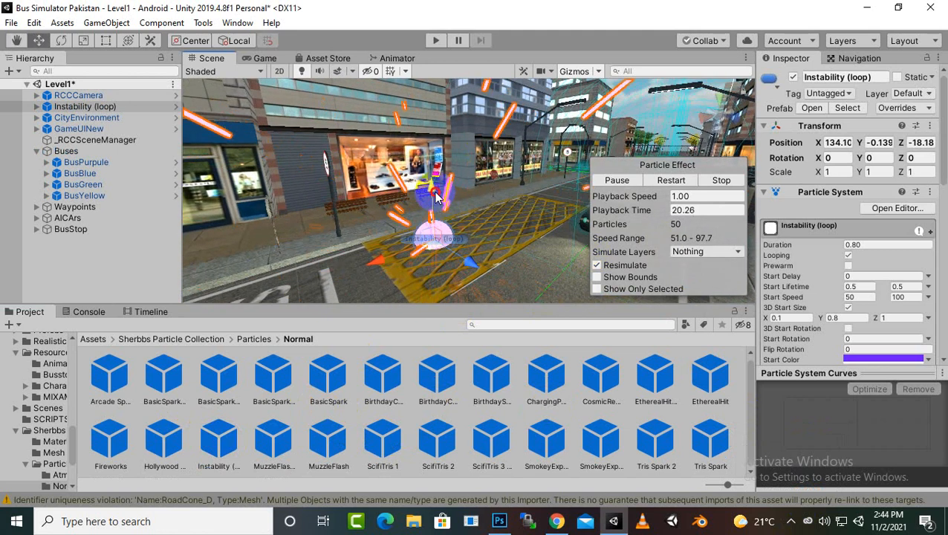
drag(433, 190, 432, 172)
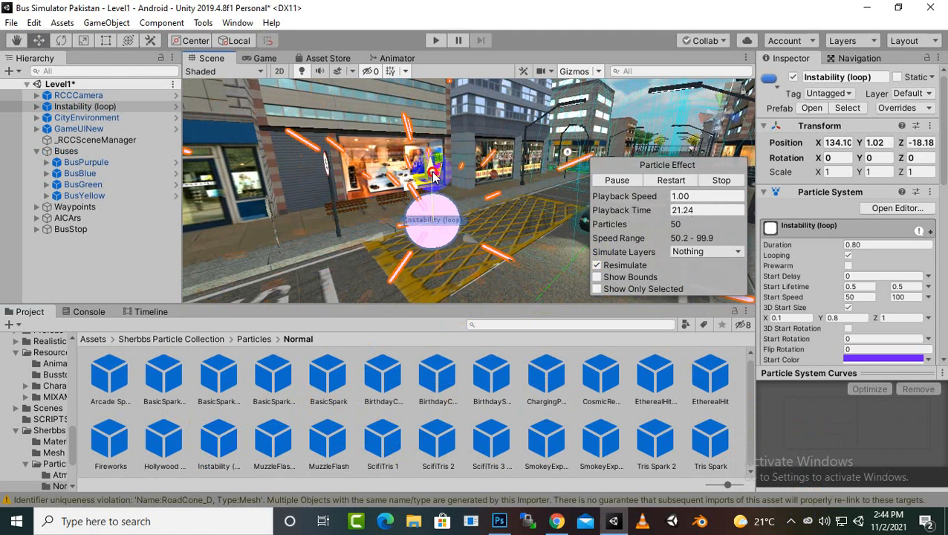
click(83, 40)
drag(430, 226, 387, 258)
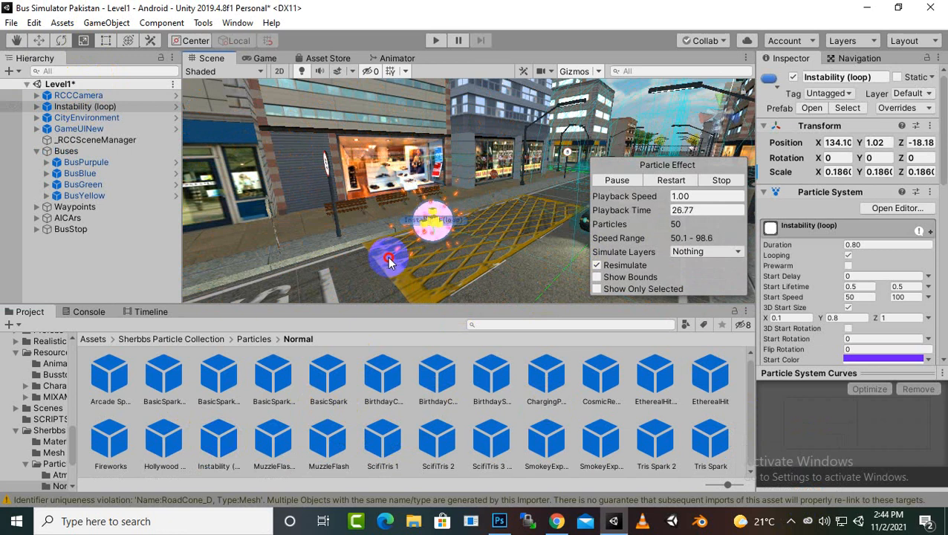
Position the Instability (loop) effect over the yellow road marking, at about X 130.38 and Z -17.47.
click(39, 40)
drag(368, 235, 439, 206)
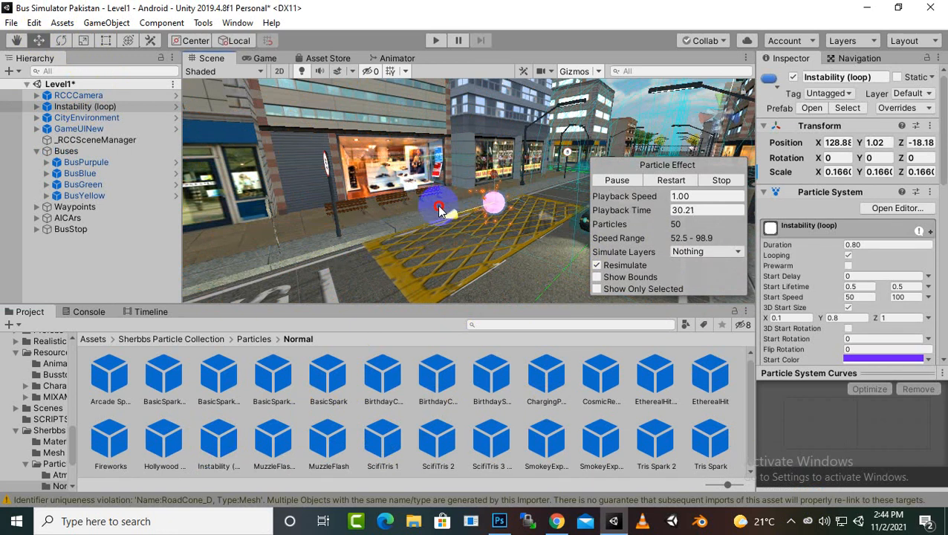
scroll(494, 249, down, 2)
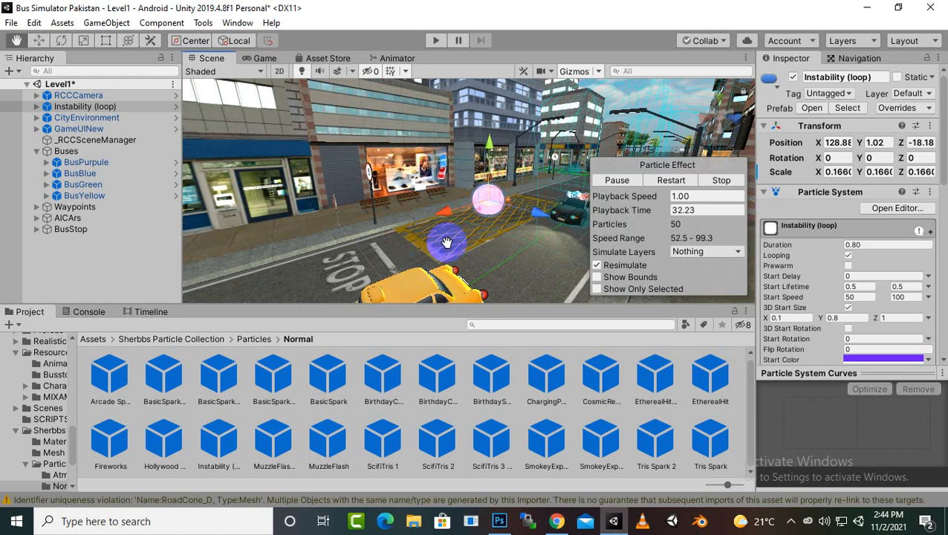
alt+drag(445, 242, 507, 245)
scroll(488, 250, down, 3)
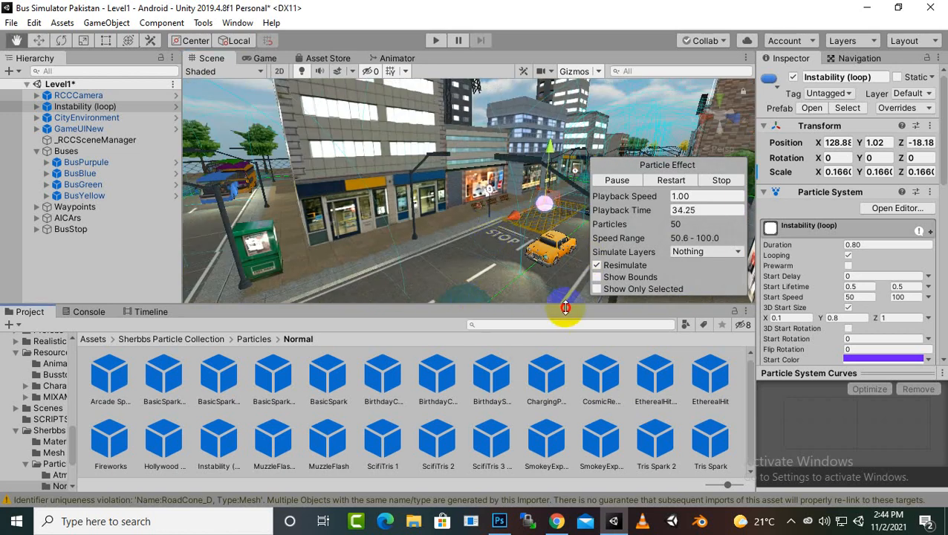
middle_drag(479, 246, 515, 259)
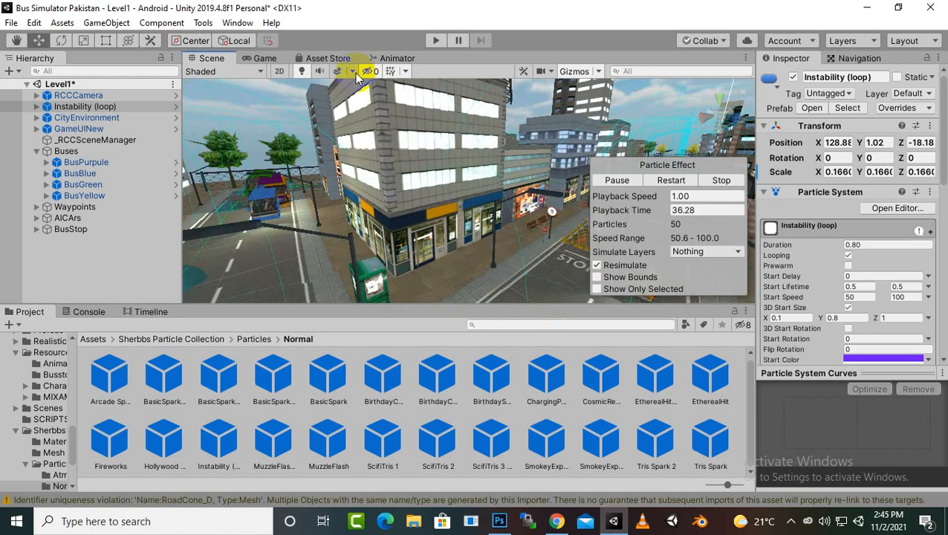
right_drag(290, 101, 490, 214)
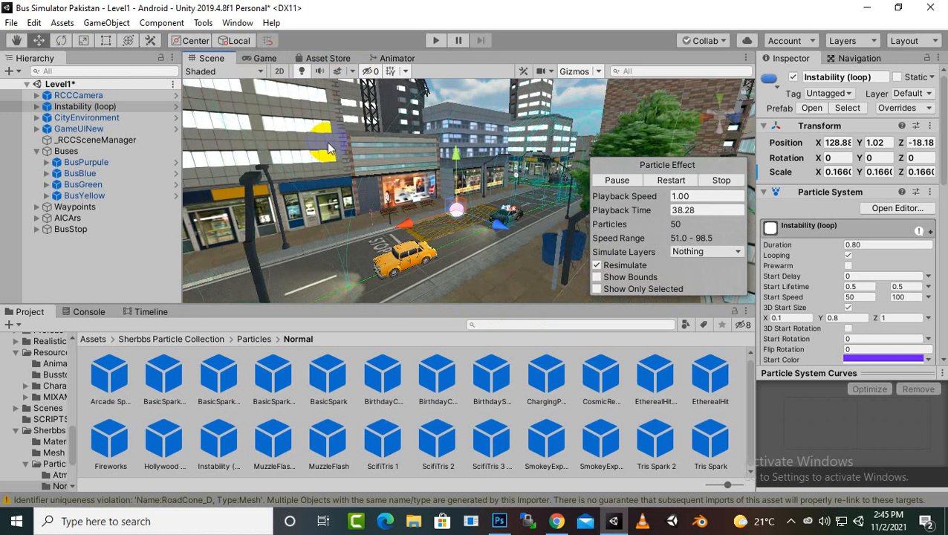
scroll(490, 215, up, 3)
scroll(490, 216, up, 2)
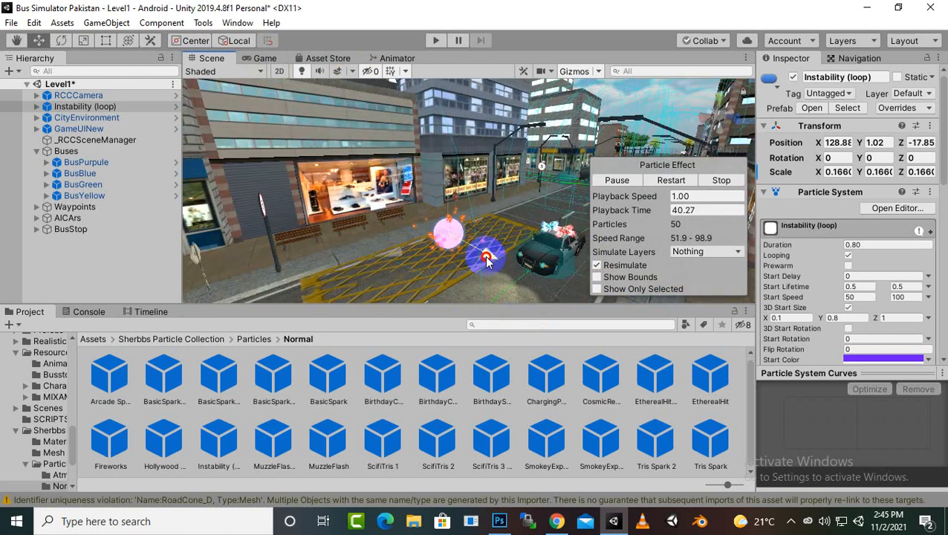
middle_drag(487, 260, 422, 259)
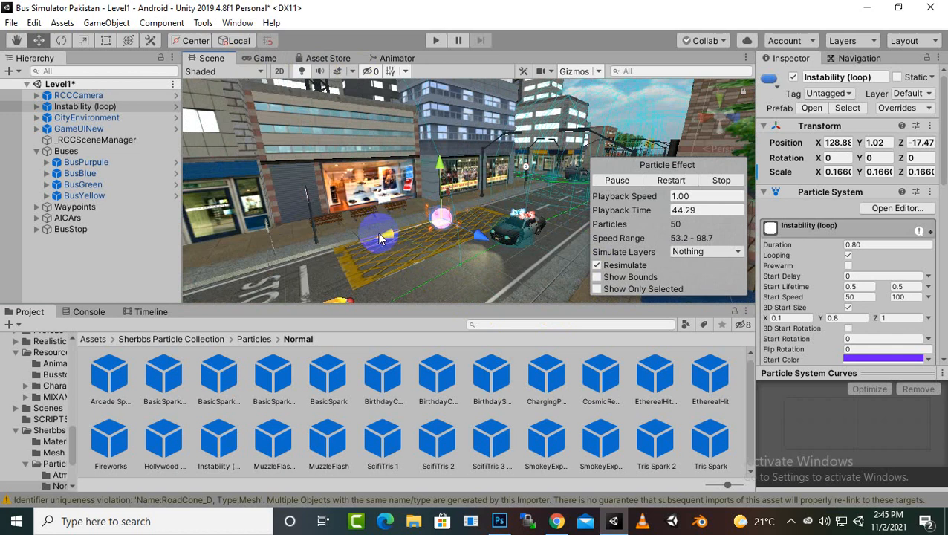
drag(380, 235, 393, 273)
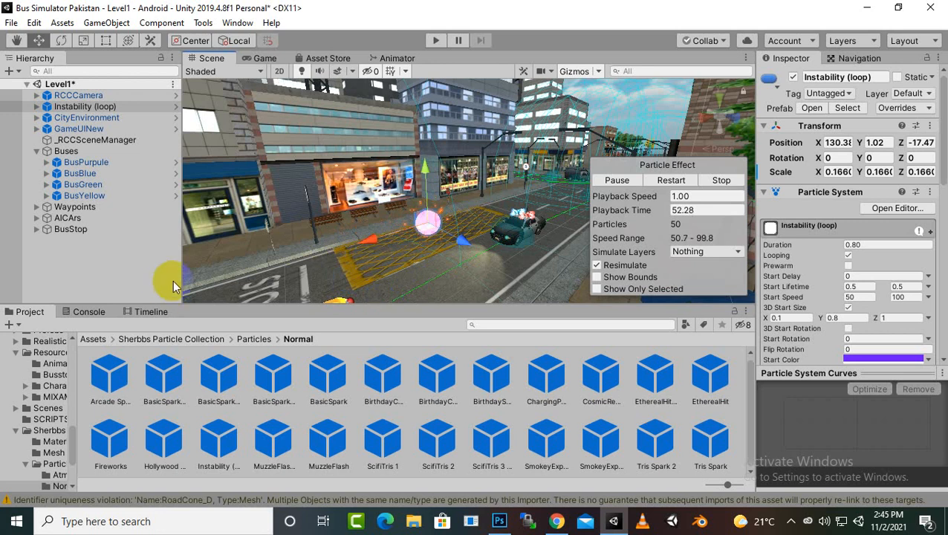
Examine the particle effect's component settings and its placement over the bus stop marking from several angles.
scroll(874, 281, down, 10)
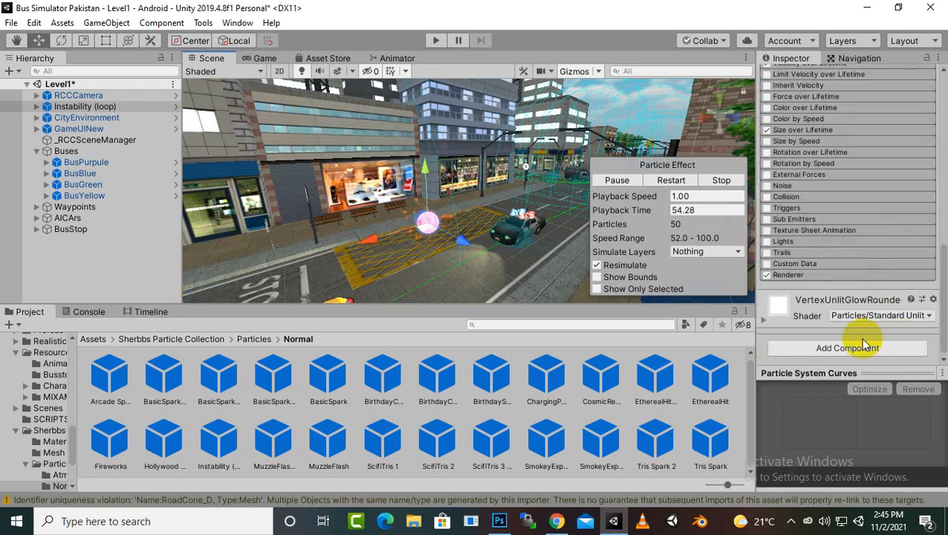
scroll(849, 330, up, 10)
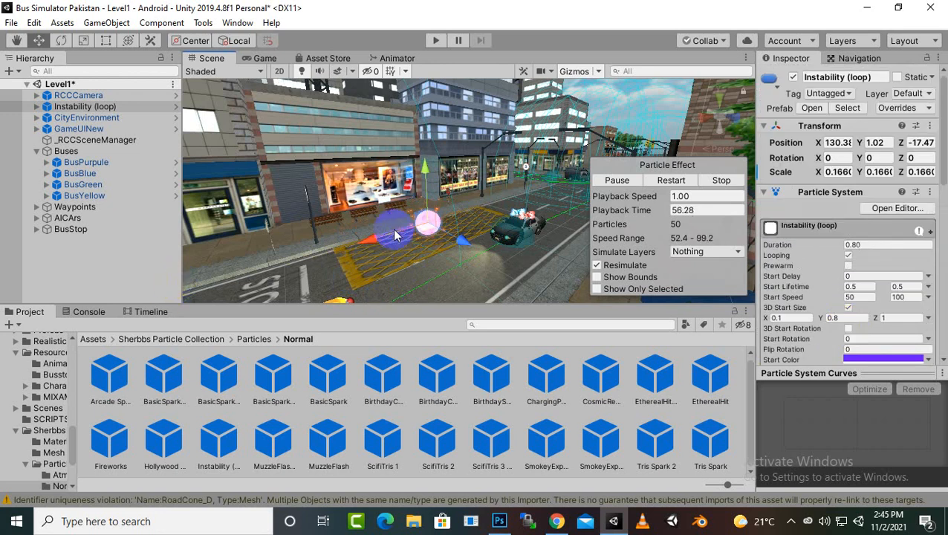
scroll(419, 241, down, 3)
middle_drag(410, 257, 438, 277)
middle_drag(486, 256, 445, 233)
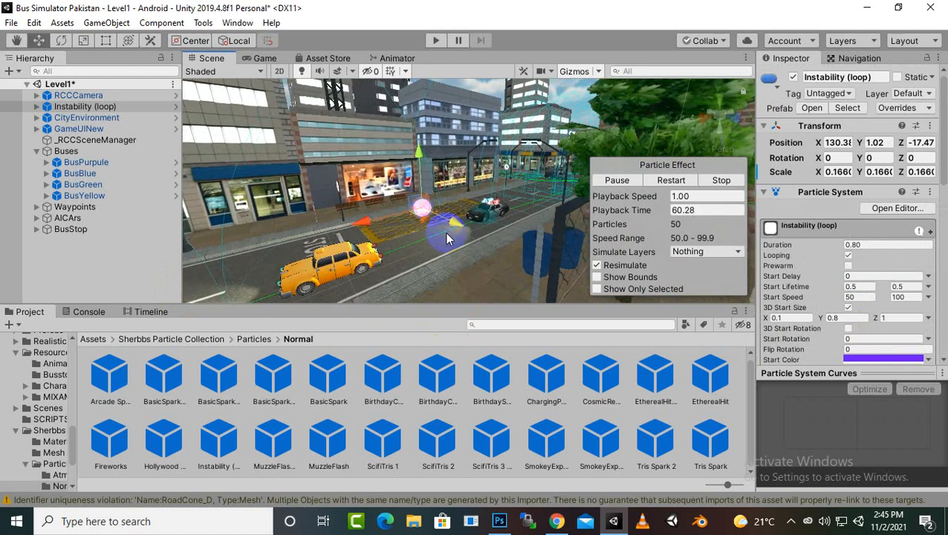
scroll(444, 233, up, 3)
mouse_move(499, 244)
middle_down()
mouse_move(542, 251)
mouse_move(497, 236)
middle_up()
scroll(498, 236, up, 4)
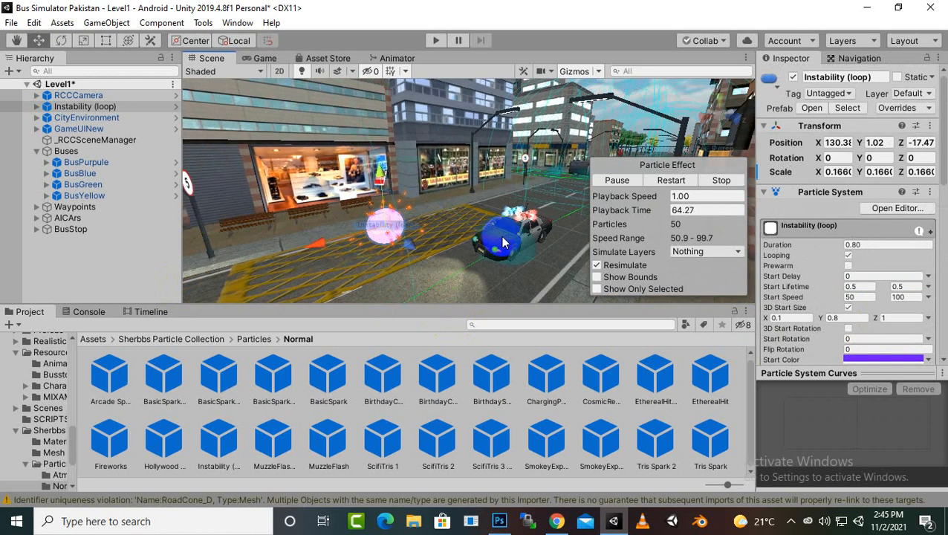
middle_drag(487, 269, 536, 265)
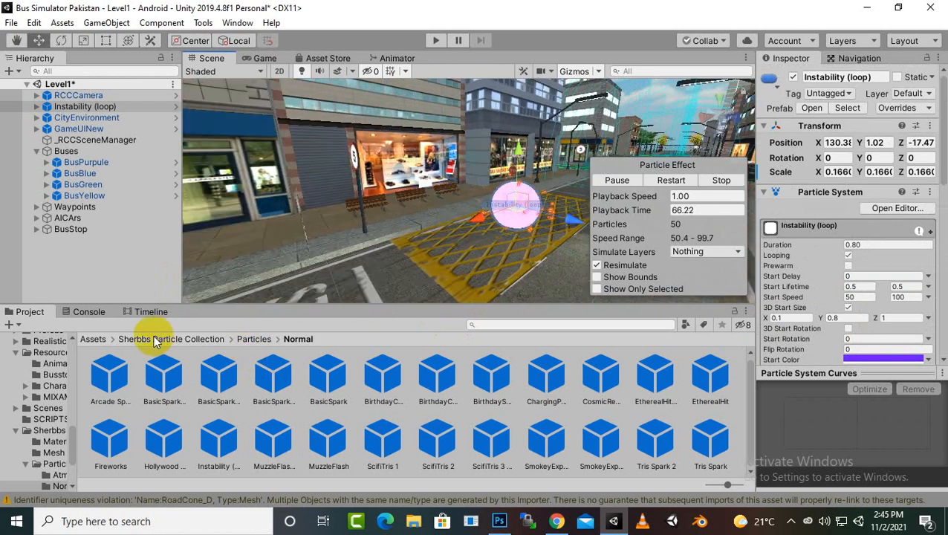
Place the RoadCone_C prefab from LowpolyStreetPack > Prefabs > StreetProps > RoadBlocks at the yellow marking's near corner, about X 136.16, Z -14.08.
click(93, 339)
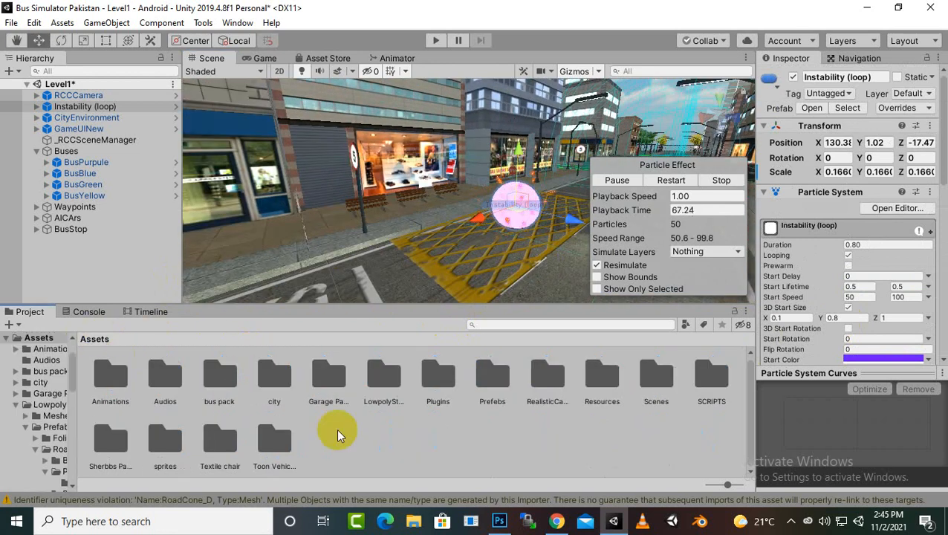
double_click(388, 380)
double_click(156, 375)
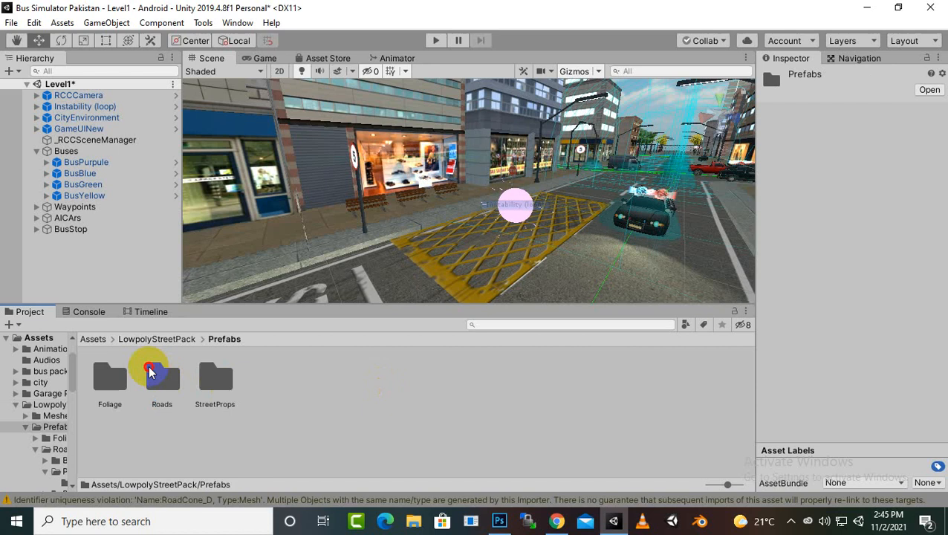
click(113, 379)
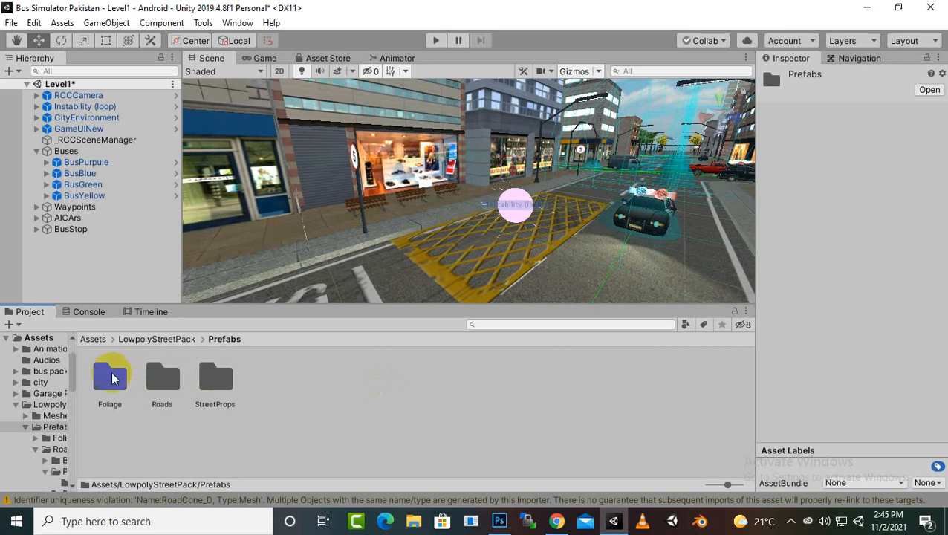
double_click(230, 380)
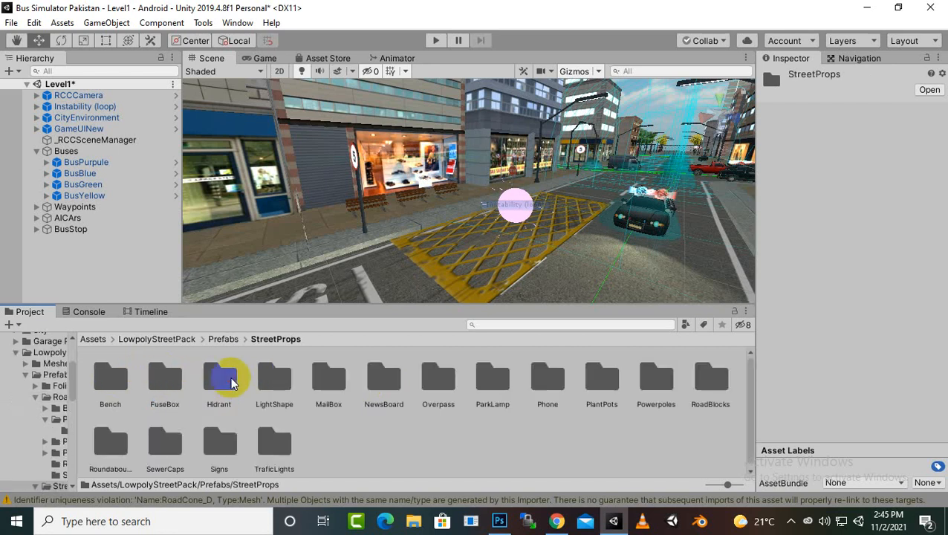
click(272, 446)
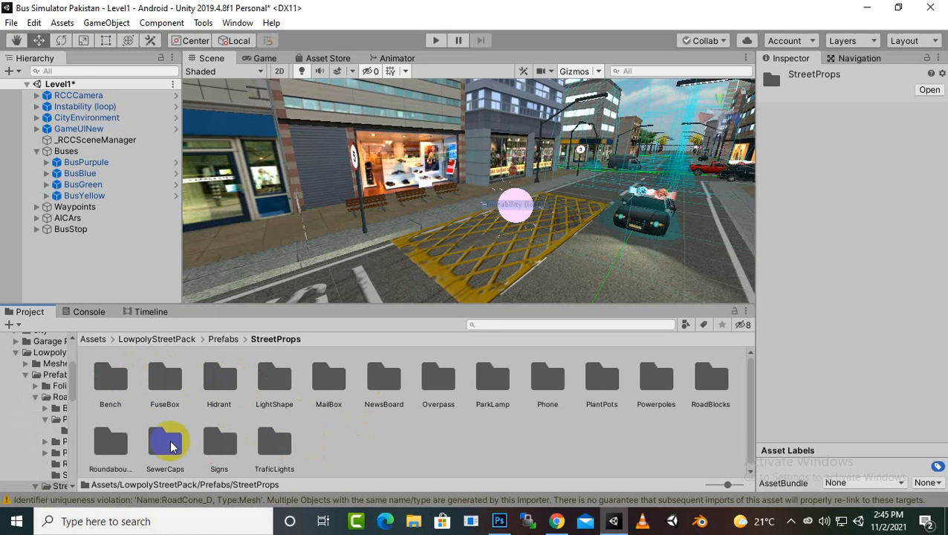
click(104, 443)
click(711, 380)
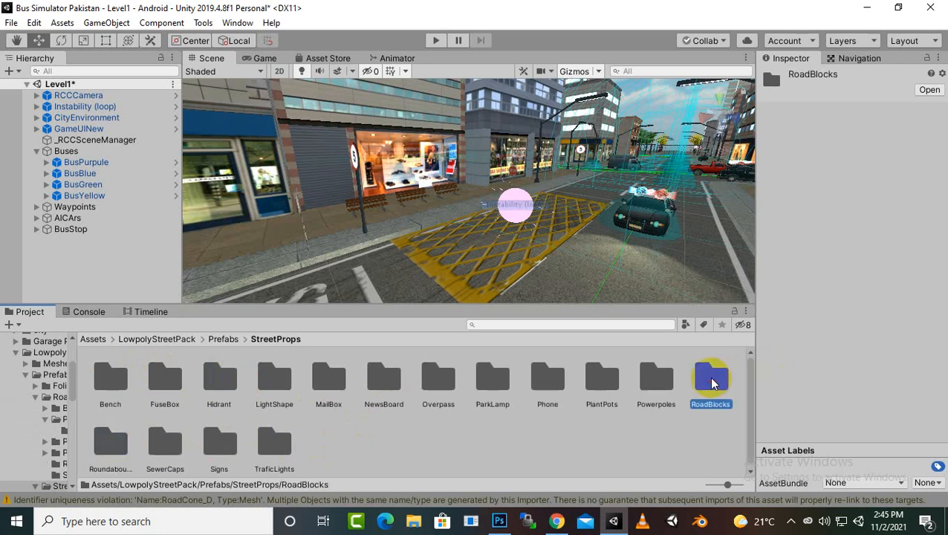
double_click(717, 383)
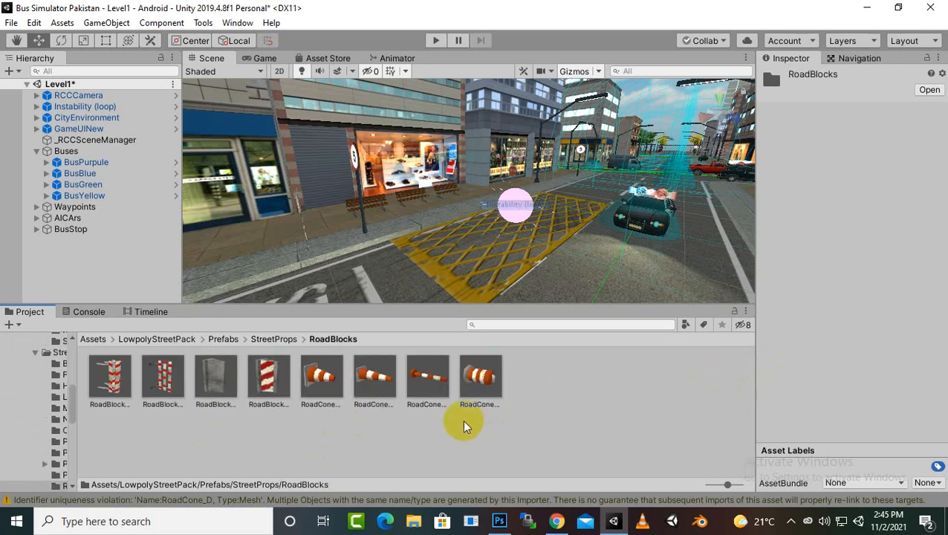
drag(305, 373, 488, 358)
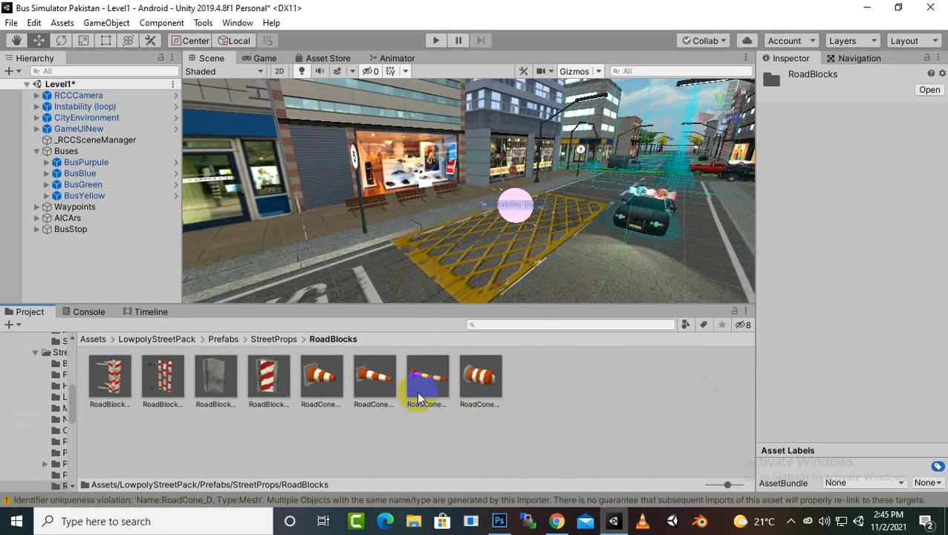
drag(418, 399, 517, 300)
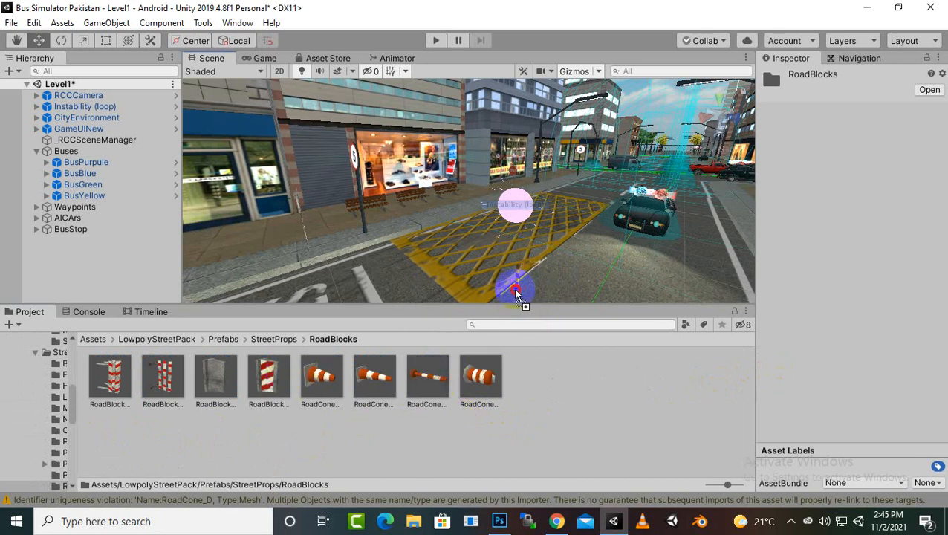
drag(500, 303, 500, 302)
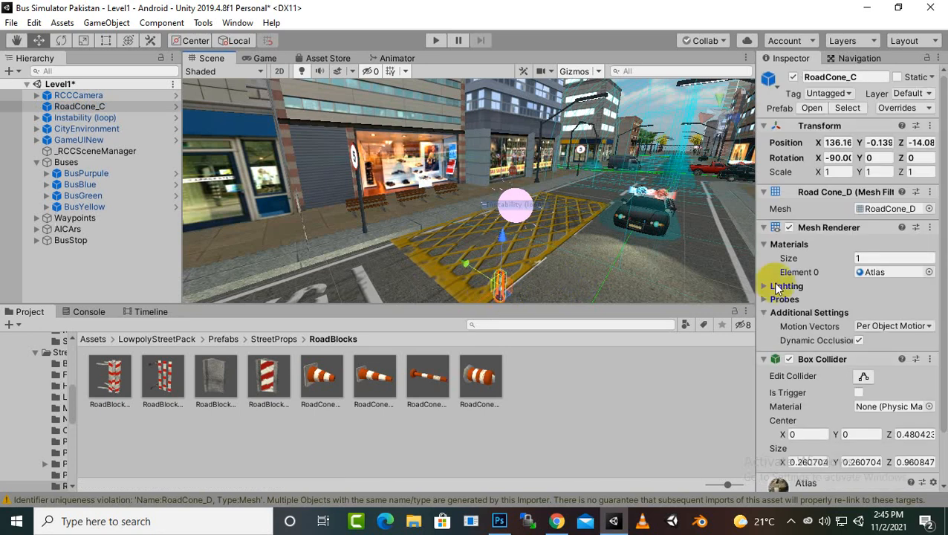
Parent the RoadCone_C and Instability (loop) objects under the BusStop object in the scene hierarchy.
scroll(817, 290, down, 3)
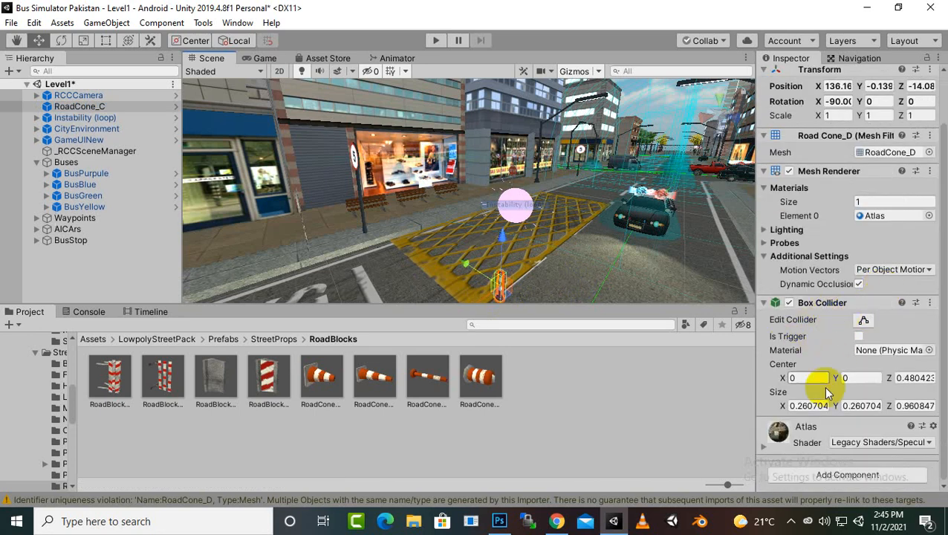
middle_drag(491, 226, 470, 204)
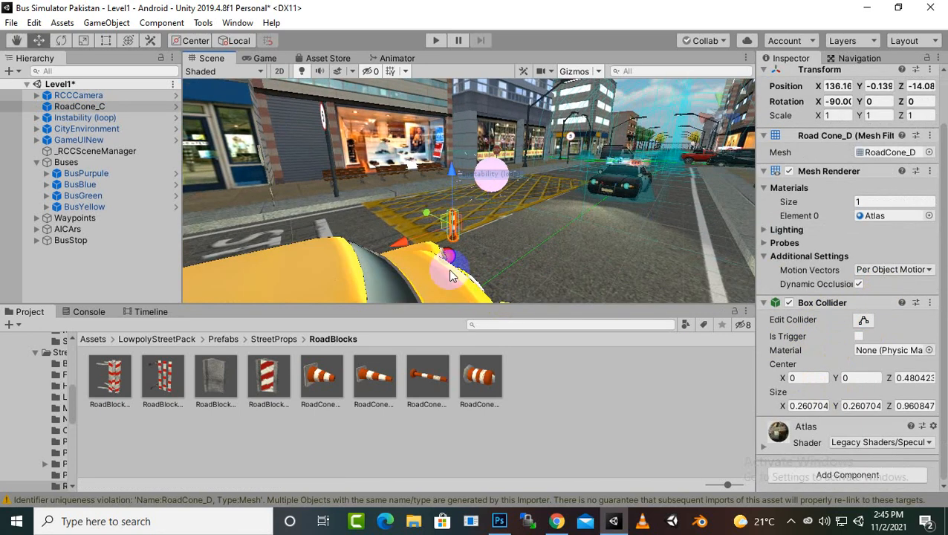
scroll(449, 279, up, 1)
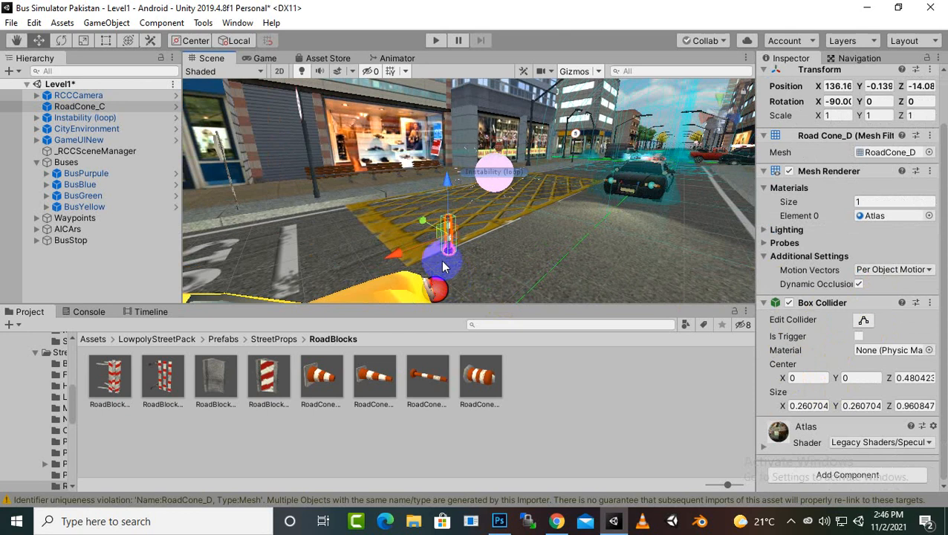
drag(108, 106, 80, 243)
scroll(97, 171, up, 3)
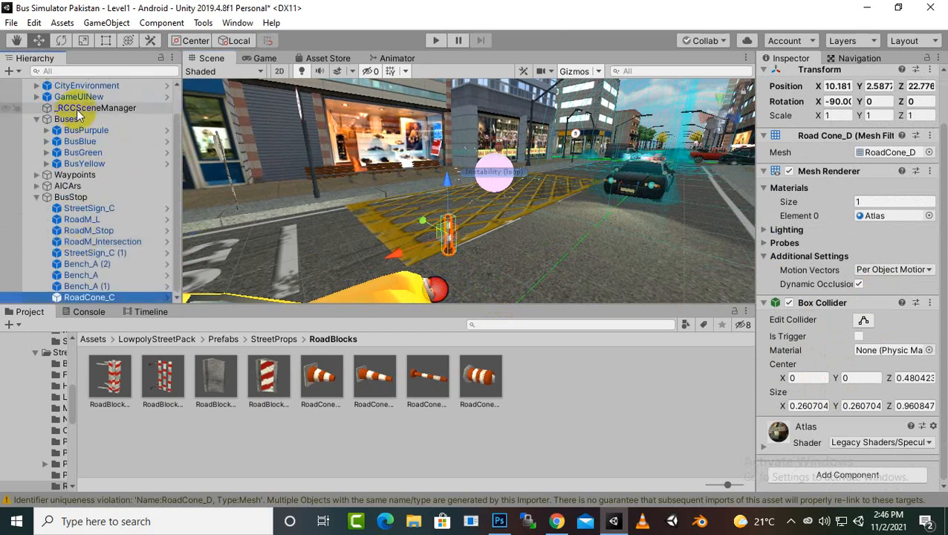
drag(84, 108, 92, 230)
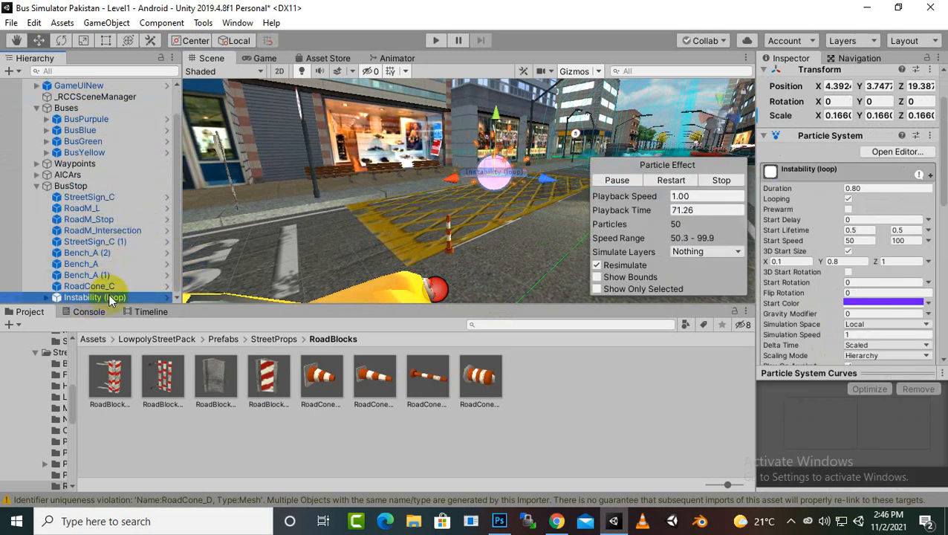
Shift RoadCone_C along its X axis to 10.63 at the yellow marking's near corner and keep it selected.
click(91, 287)
middle_drag(601, 231, 563, 237)
drag(380, 282, 338, 291)
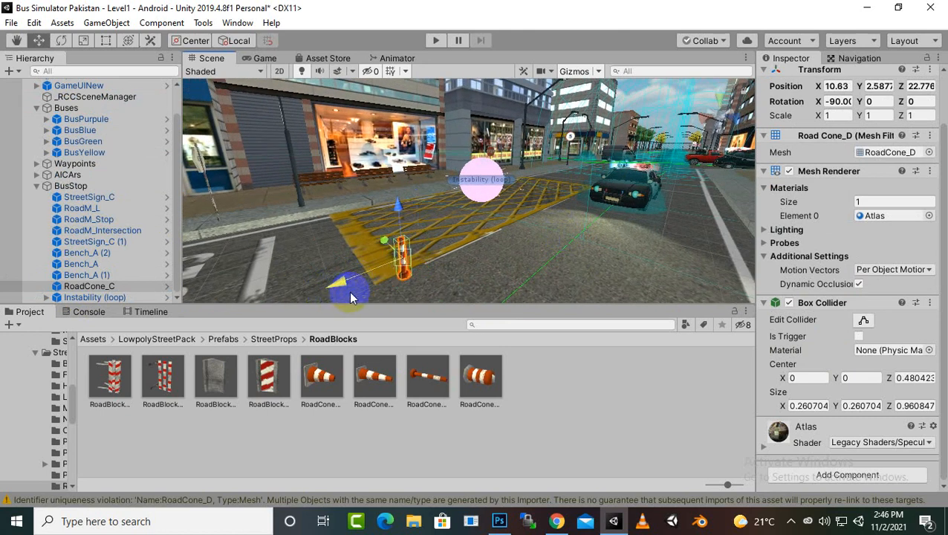
click(349, 291)
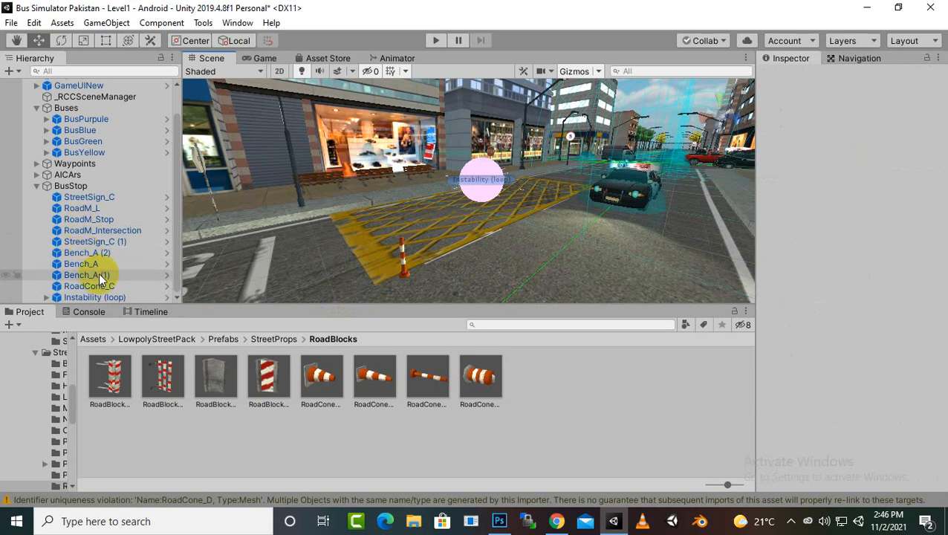
scroll(100, 224, up, 1)
scroll(100, 229, down, 1)
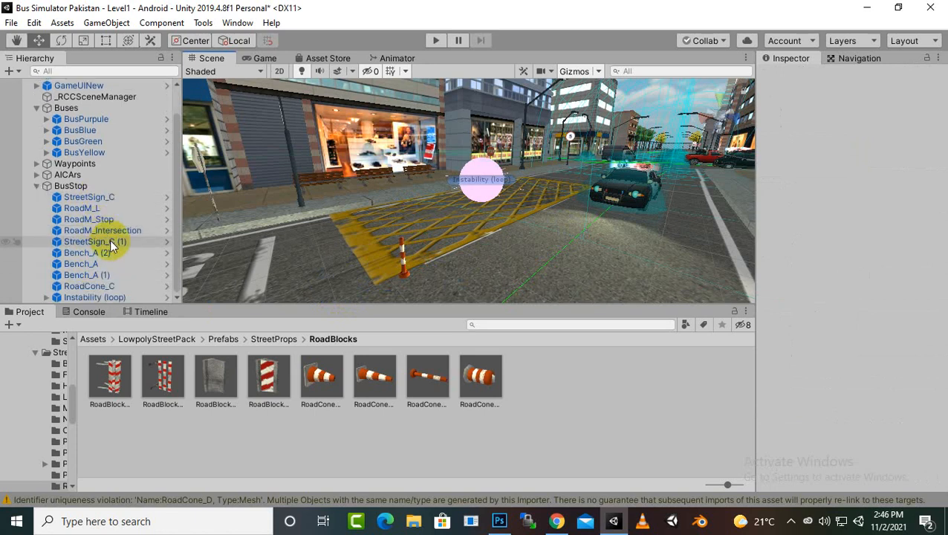
click(110, 240)
click(407, 272)
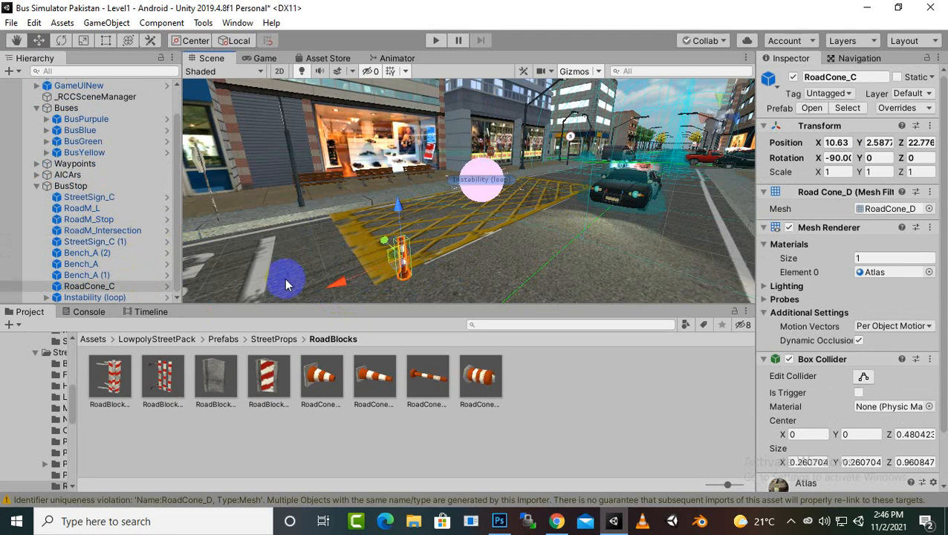
Duplicate the road cone, spacing the pair along the marking's road-side edge at about X 10.55 and 9.6.
key(ctrl+d)
drag(338, 288, 377, 277)
click(406, 283)
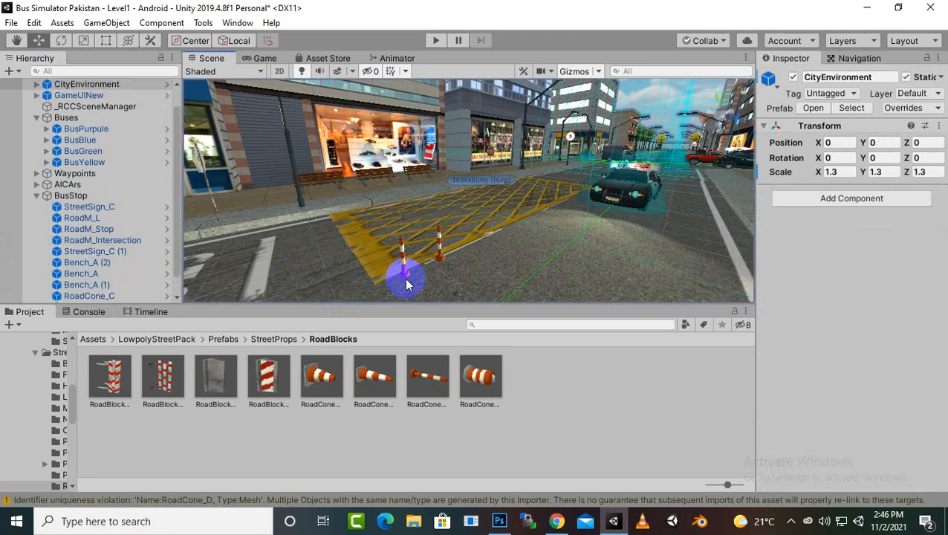
click(403, 277)
drag(352, 279, 435, 265)
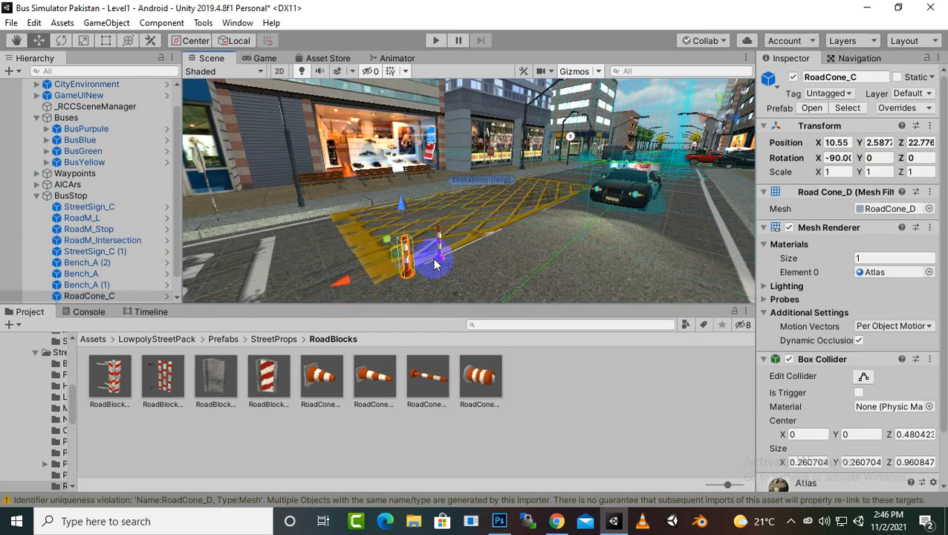
Select both road cones and duplicate the pair twice, moving each new pair farther along the marking's road-side edge.
shift+click(438, 249)
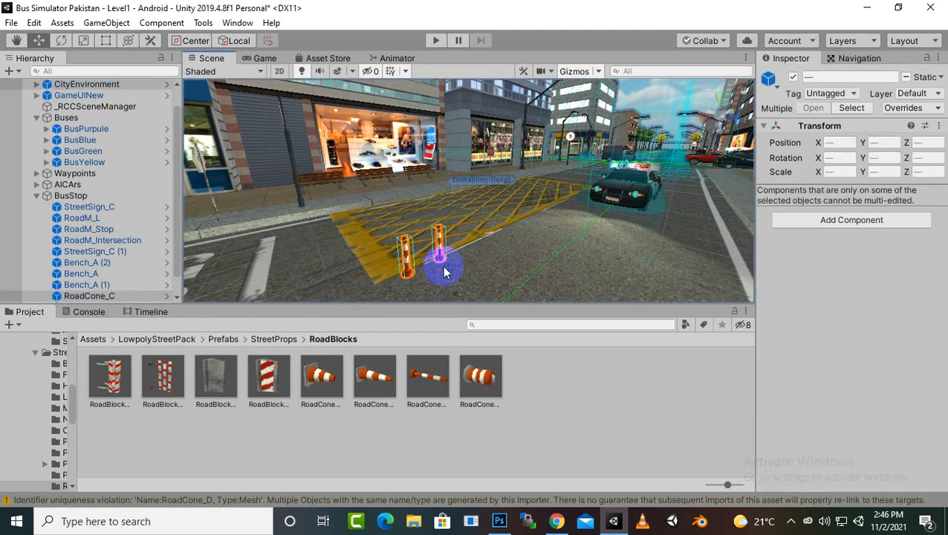
click(437, 252)
click(439, 252)
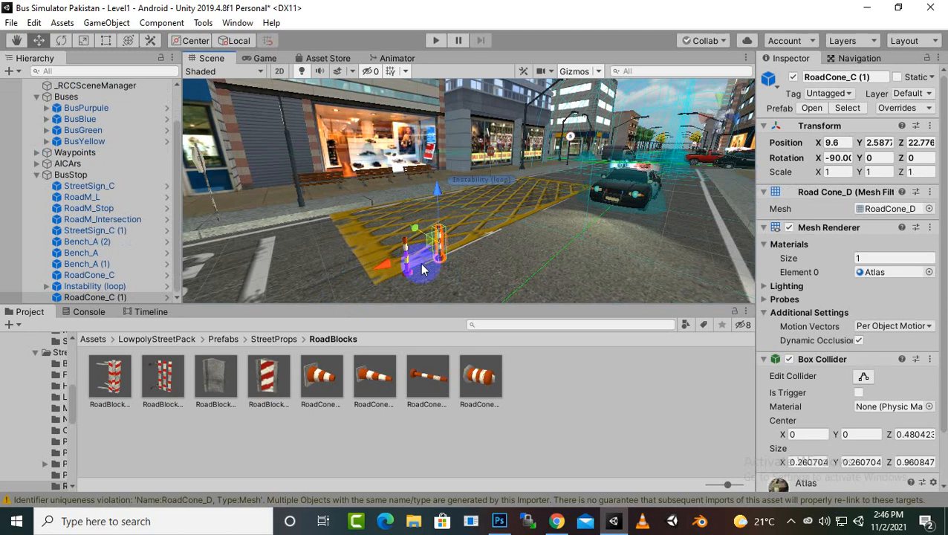
shift+click(407, 272)
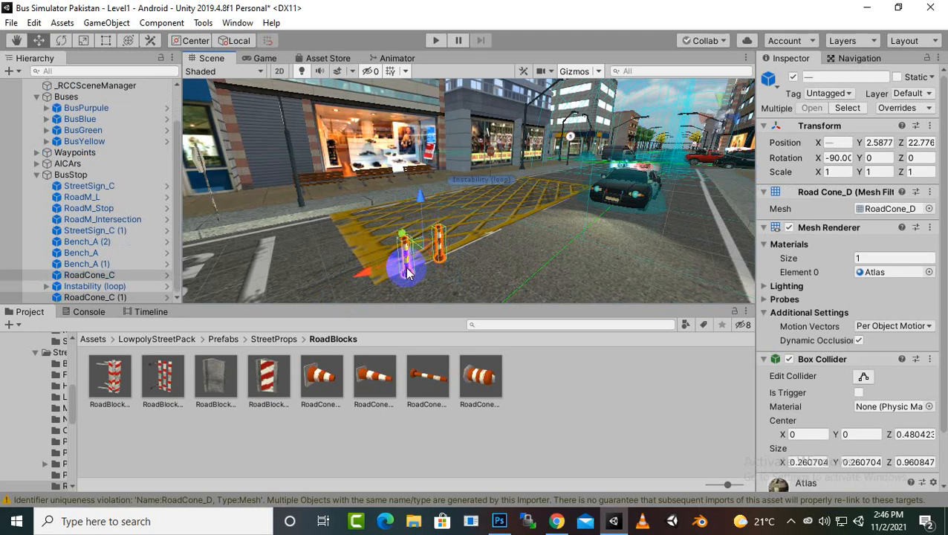
key(ctrl+d)
drag(366, 273, 429, 259)
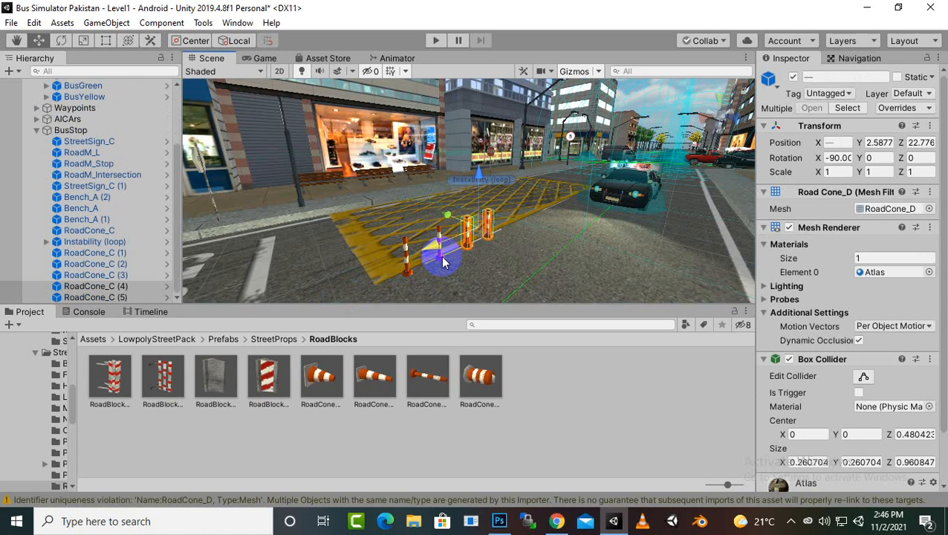
drag(437, 250, 480, 229)
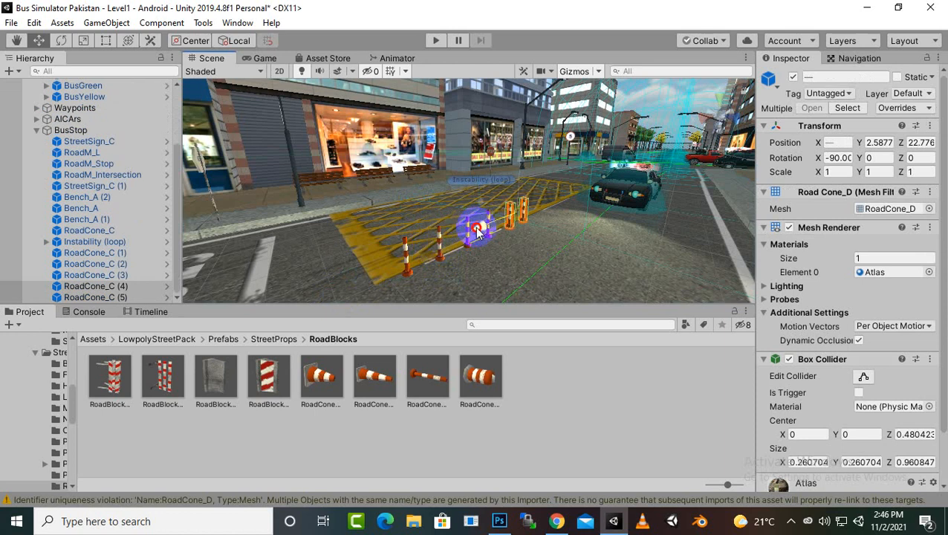
Continue the cone row with two more duplicated pairs, RoadCone_C (6) to (9), towards the marking's far end.
middle_drag(600, 198, 589, 222)
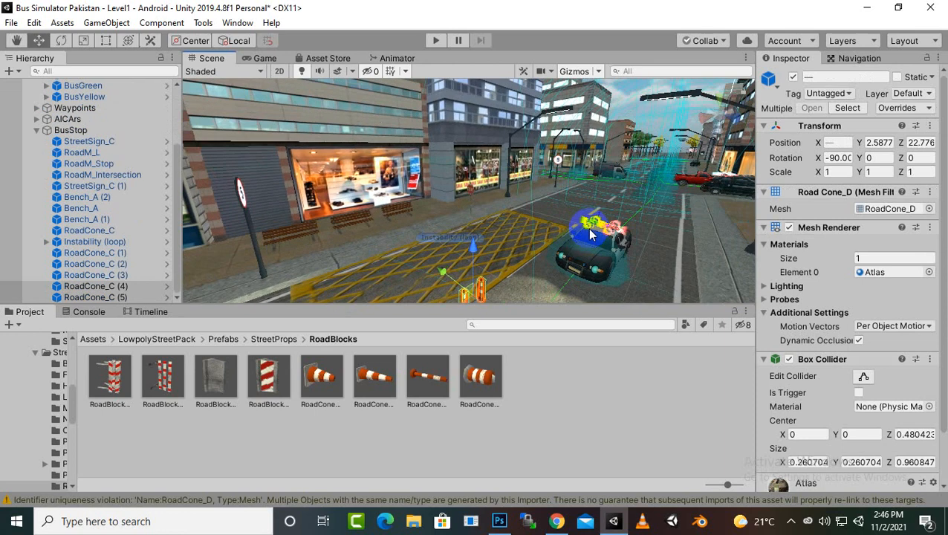
key(ctrl+d)
scroll(499, 227, down, 3)
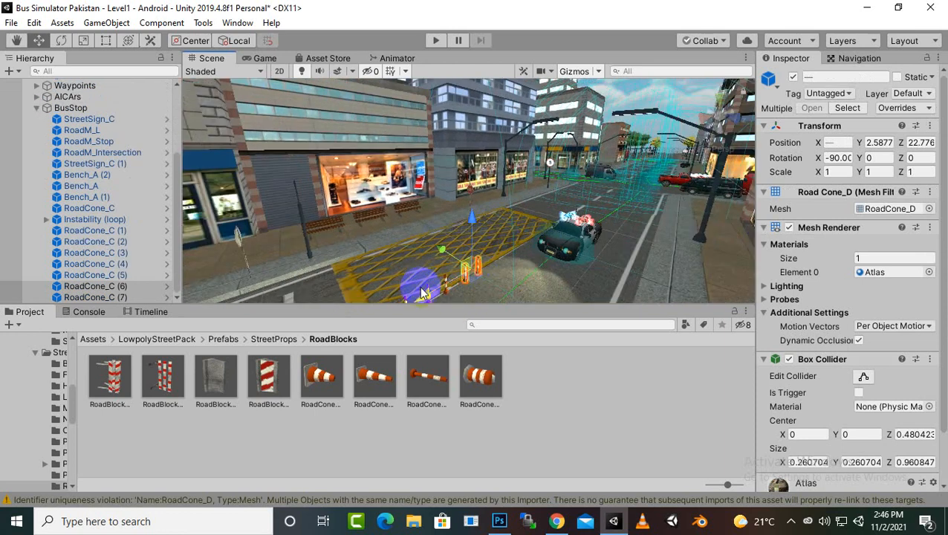
drag(425, 290, 458, 287)
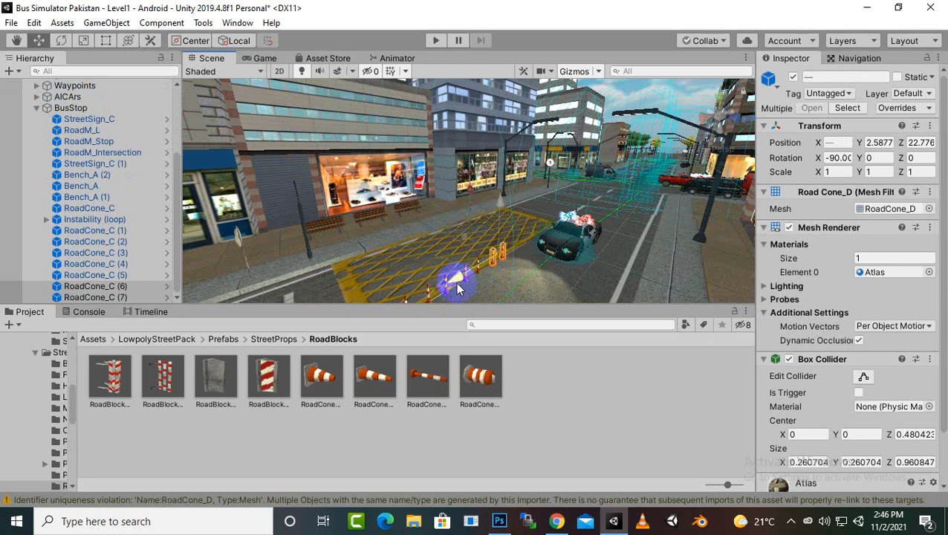
key(ctrl+d)
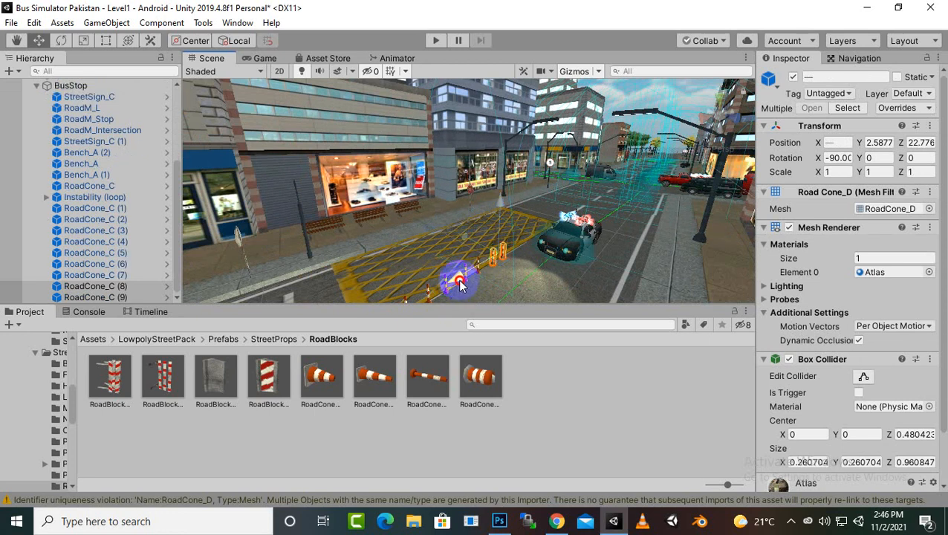
drag(460, 286, 498, 266)
Duplicate the last cone pair once more to finish the row at the yellow marking's far corner.
scroll(532, 258, up, 5)
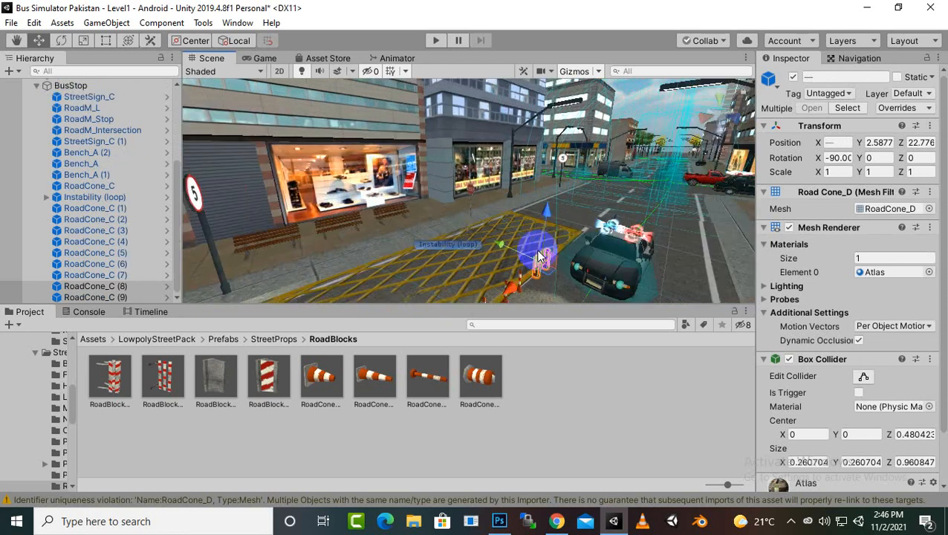
key(ctrl+d)
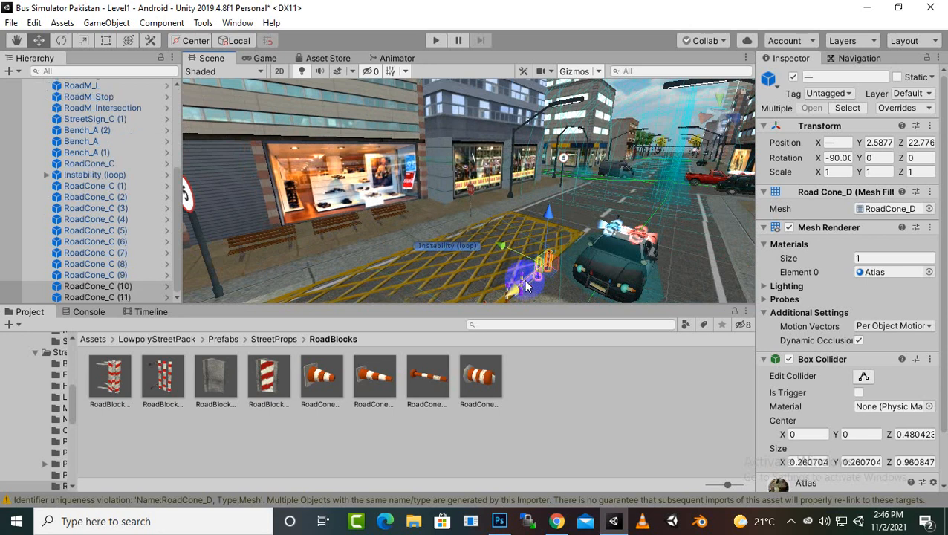
drag(524, 290, 546, 286)
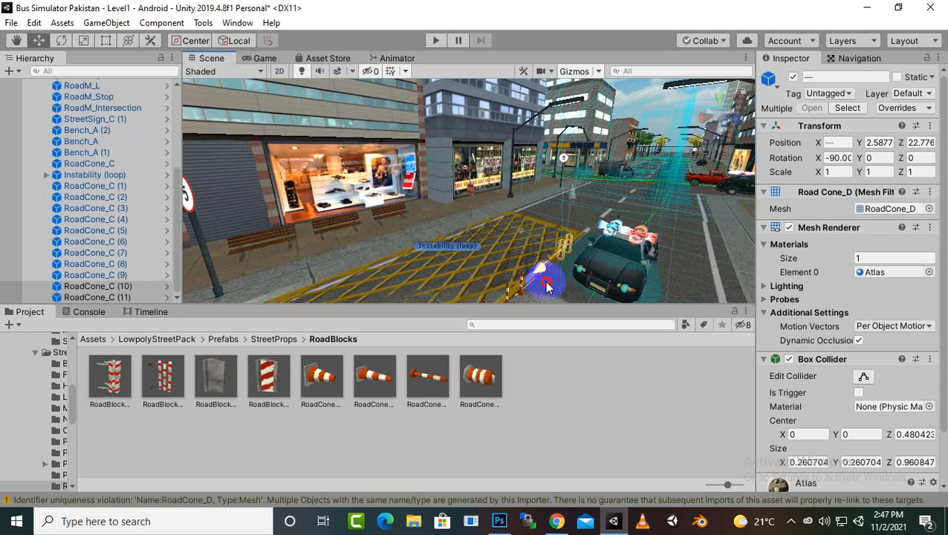
middle_drag(606, 258, 615, 228)
scroll(606, 233, down, 3)
middle_drag(461, 254, 508, 266)
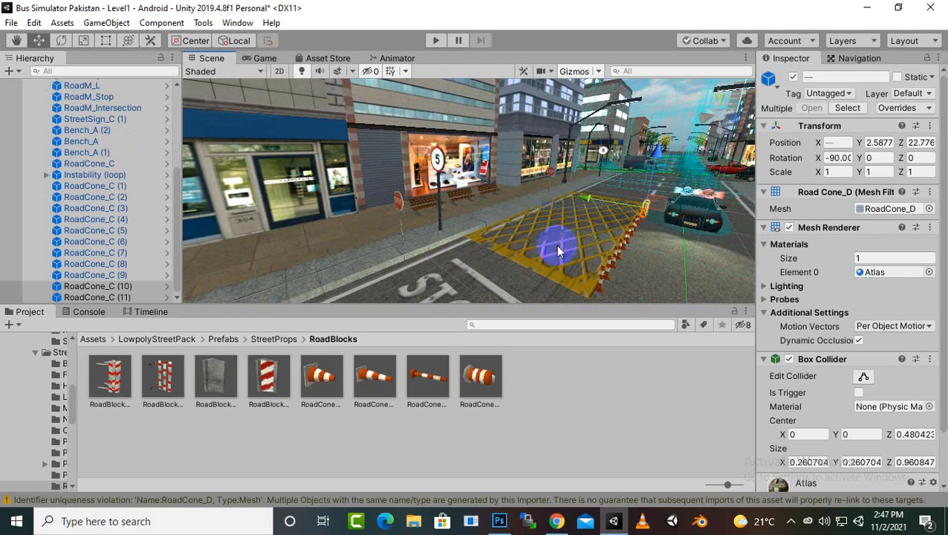
scroll(559, 230, down, 2)
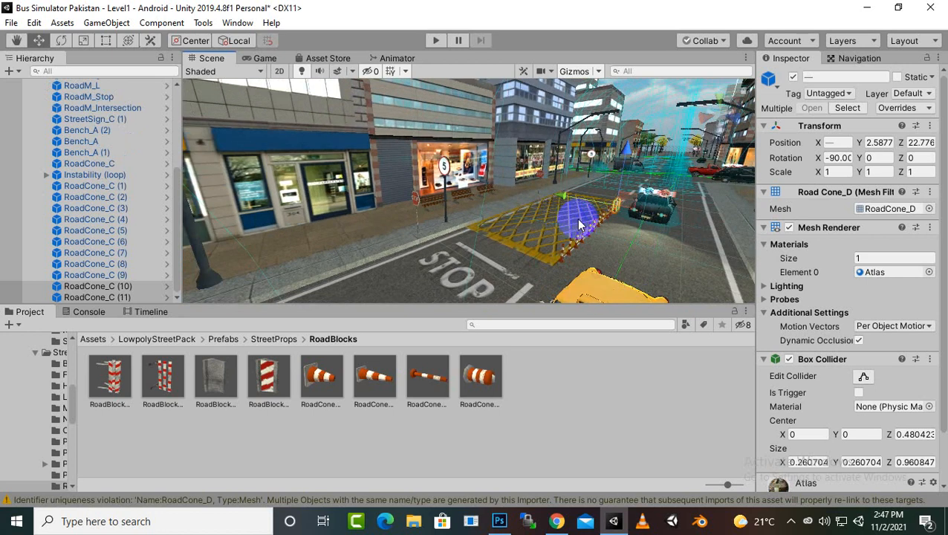
Run the level in play mode and drive the bus around the left turn towards the new bus stop.
click(437, 41)
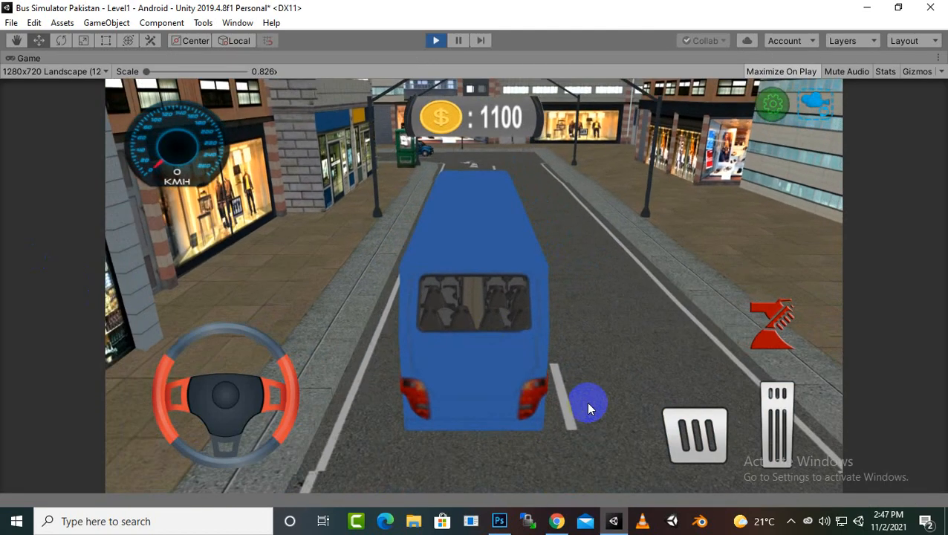
click(754, 416)
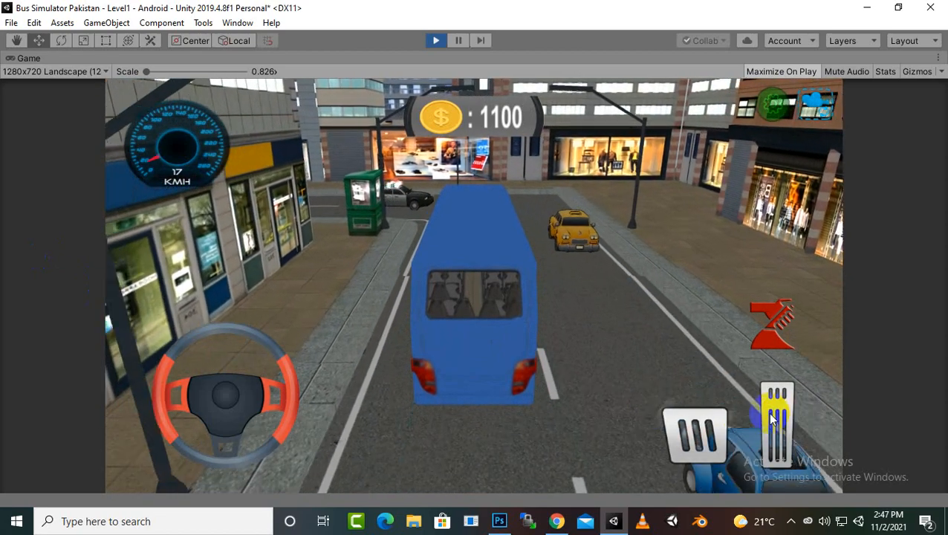
drag(321, 388, 185, 416)
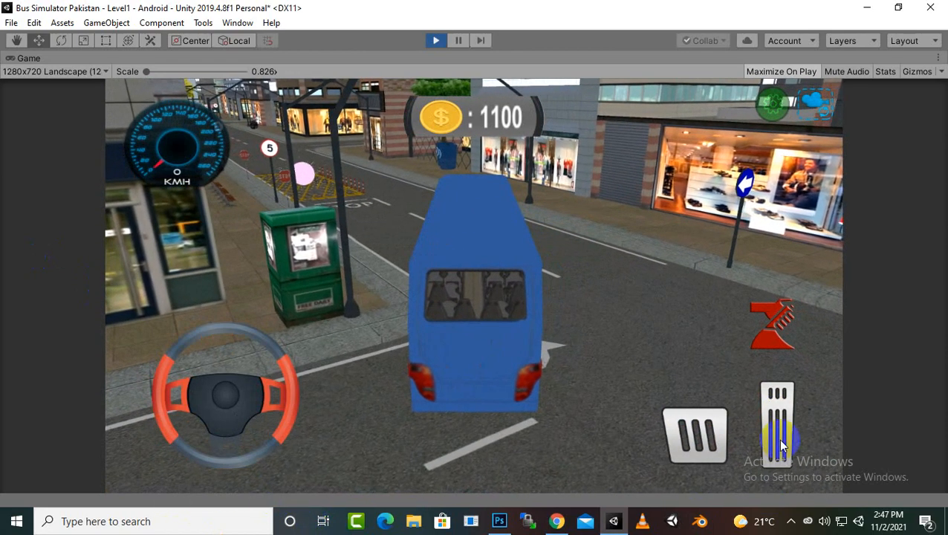
drag(779, 420, 779, 427)
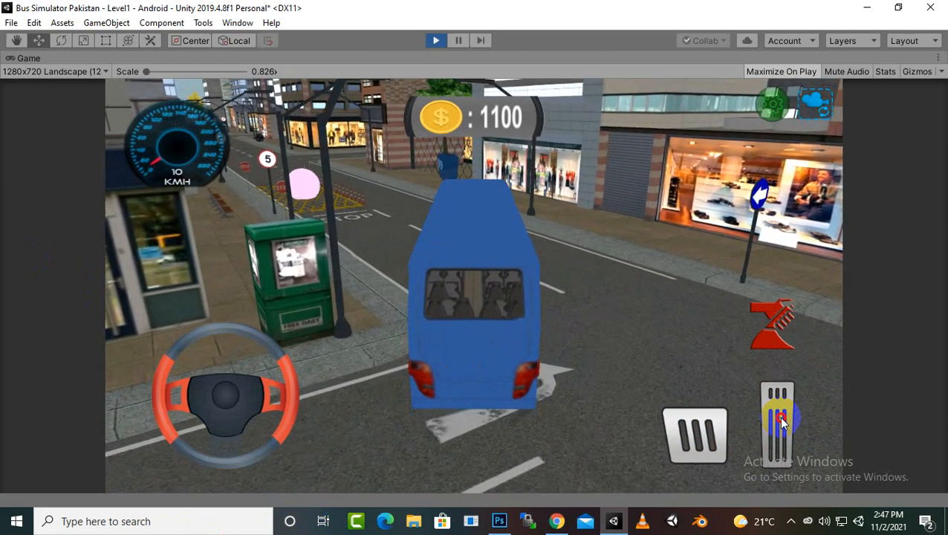
drag(245, 390, 179, 501)
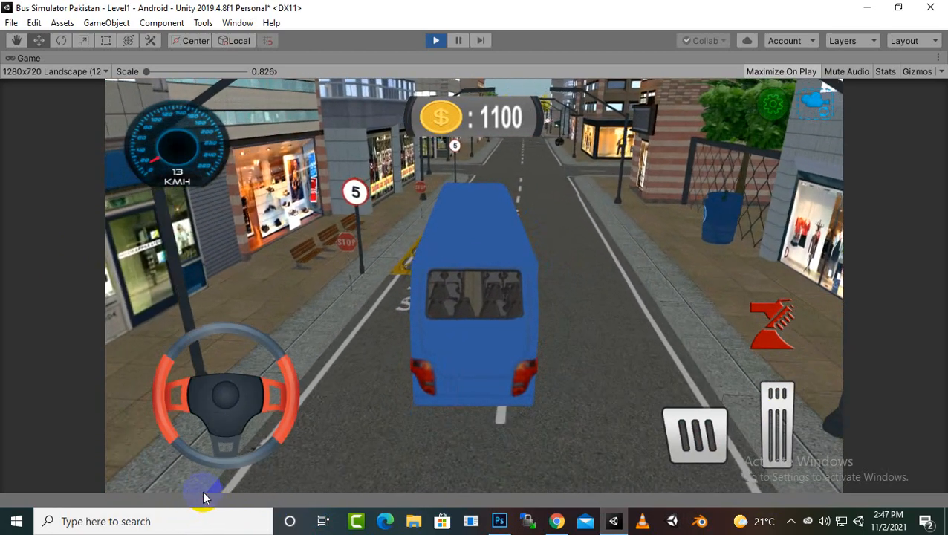
Drive the bus up to the new bus stop, reverse it back along the road, and approach the stop again.
click(719, 435)
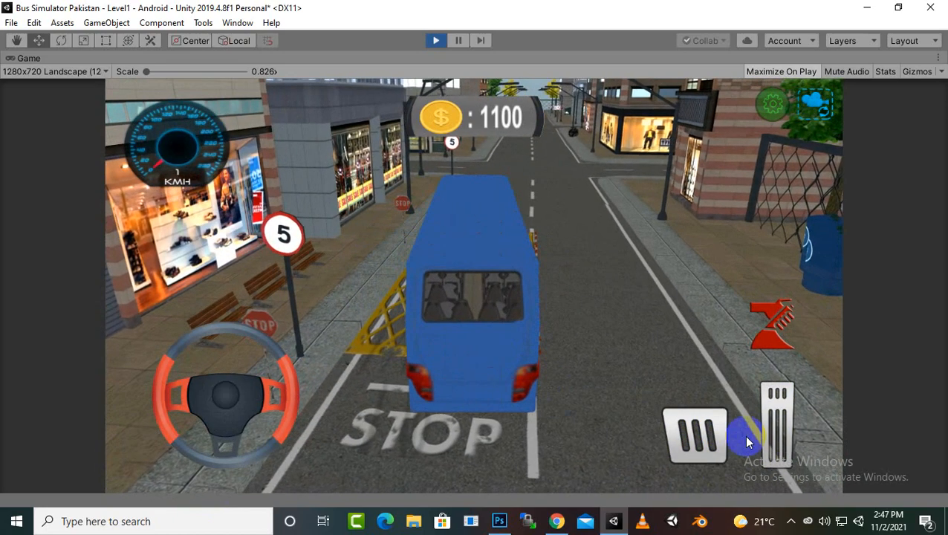
click(719, 436)
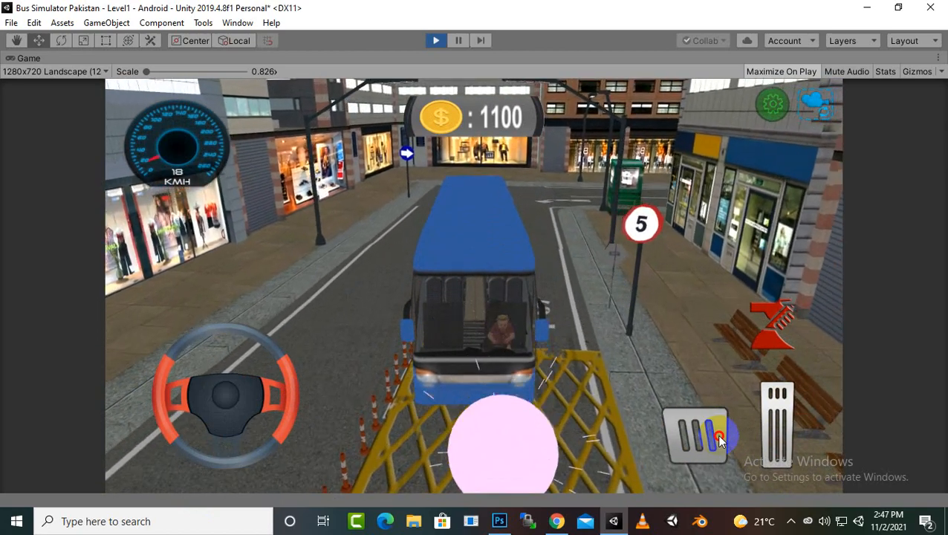
click(782, 423)
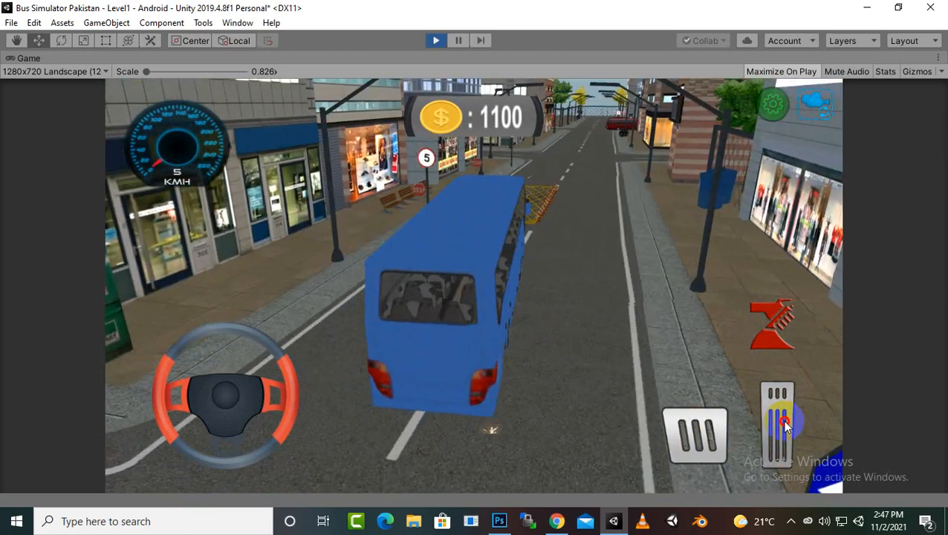
drag(280, 399, 207, 440)
click(765, 458)
click(770, 442)
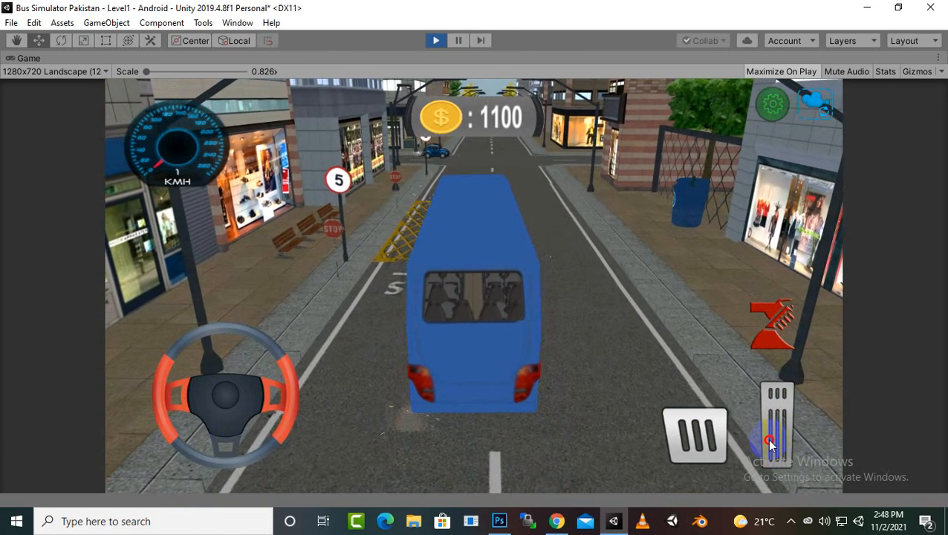
Reverse the bus away from the stop, drive towards it once more, and leave play mode.
click(696, 439)
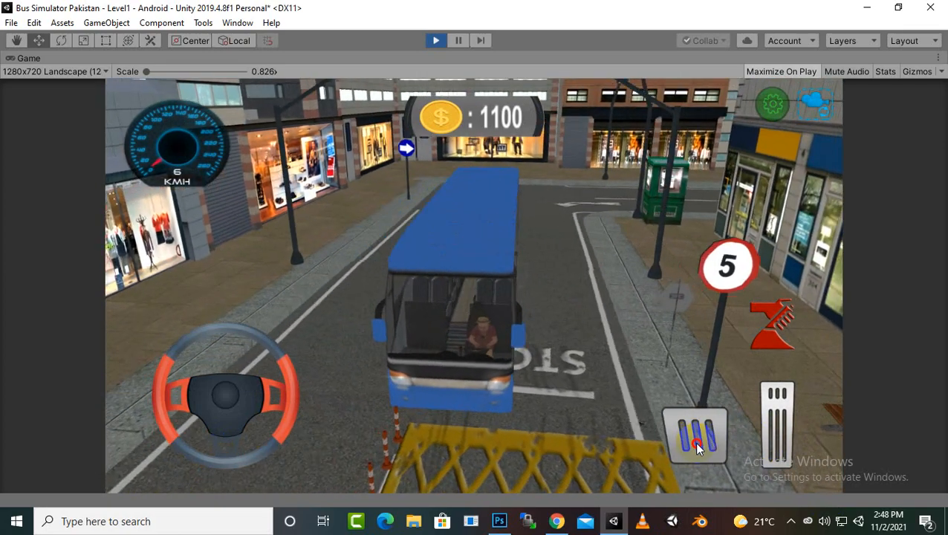
click(786, 435)
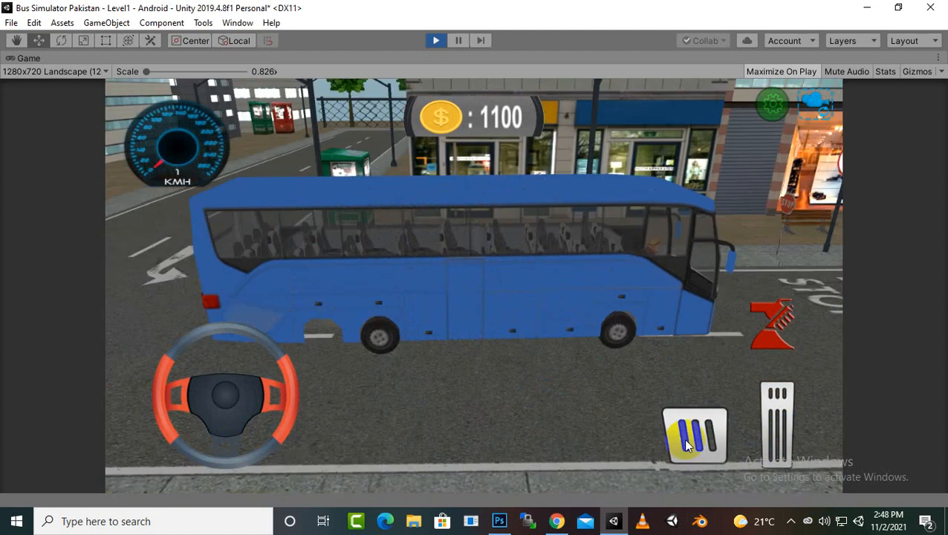
drag(687, 444, 771, 388)
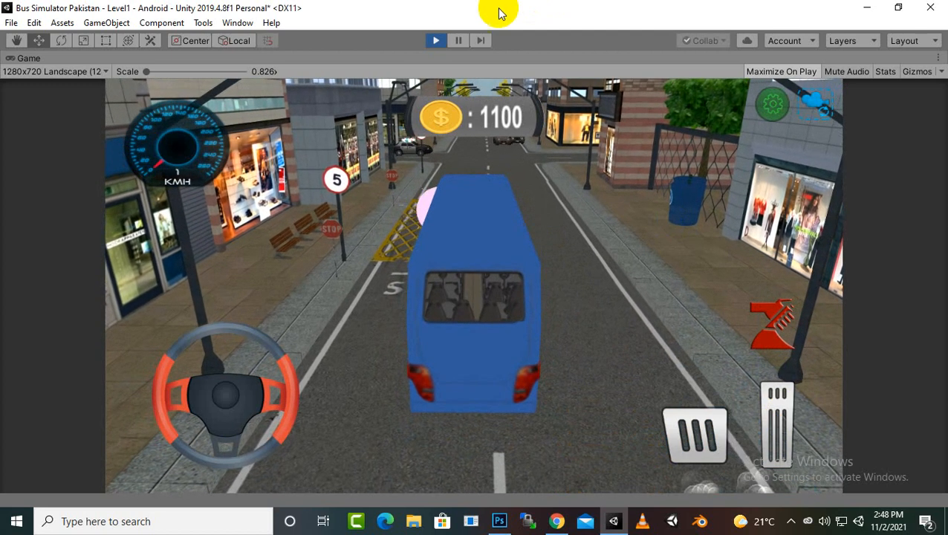
click(434, 41)
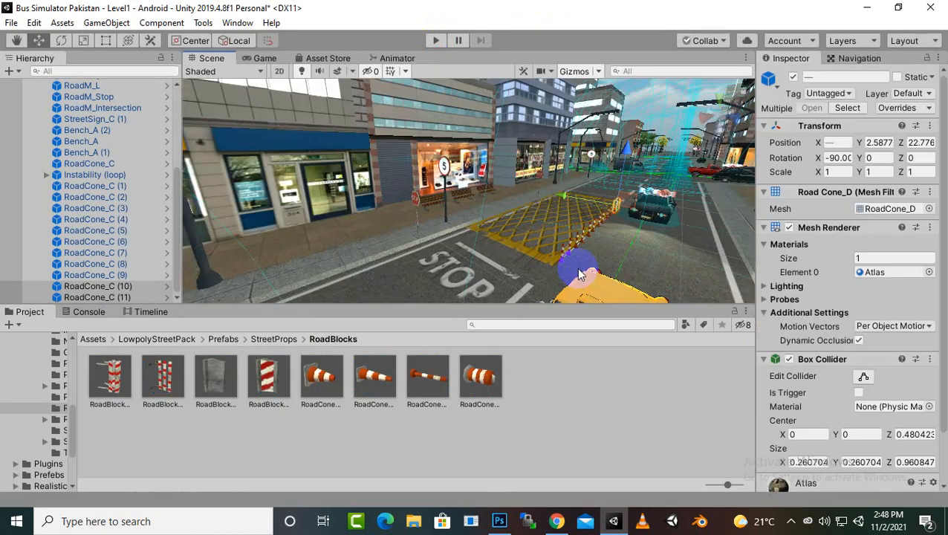
Select the range from RoadCone_C to RoadCone_C (11) and scale it up, stretching it to about 1.06 × 1.06 × 1.49.
scroll(579, 268, up, 3)
middle_drag(579, 269, 561, 262)
click(486, 221)
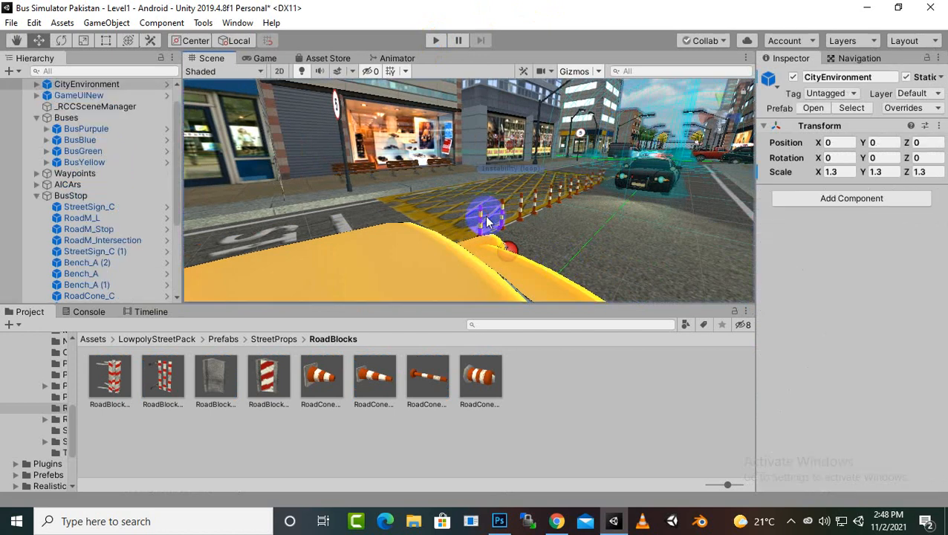
click(483, 221)
click(483, 220)
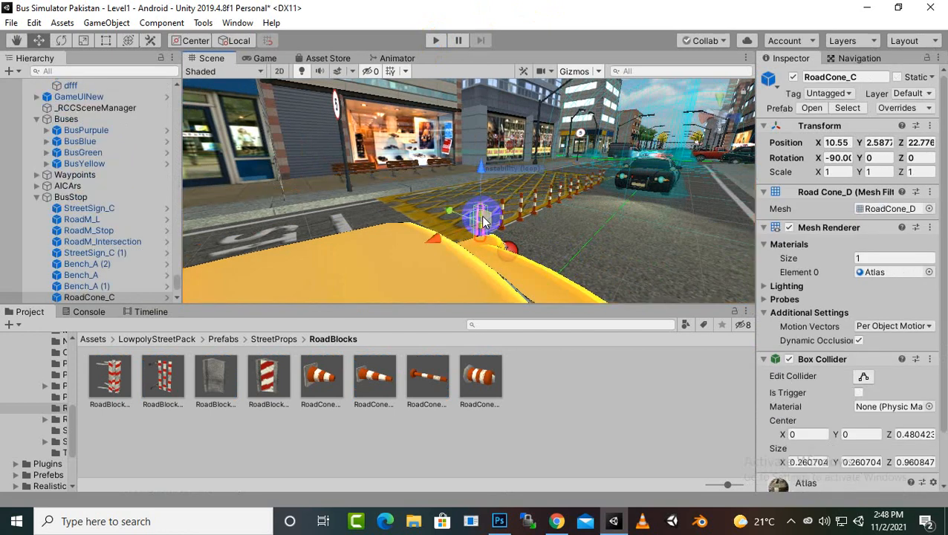
scroll(533, 210, down, 5)
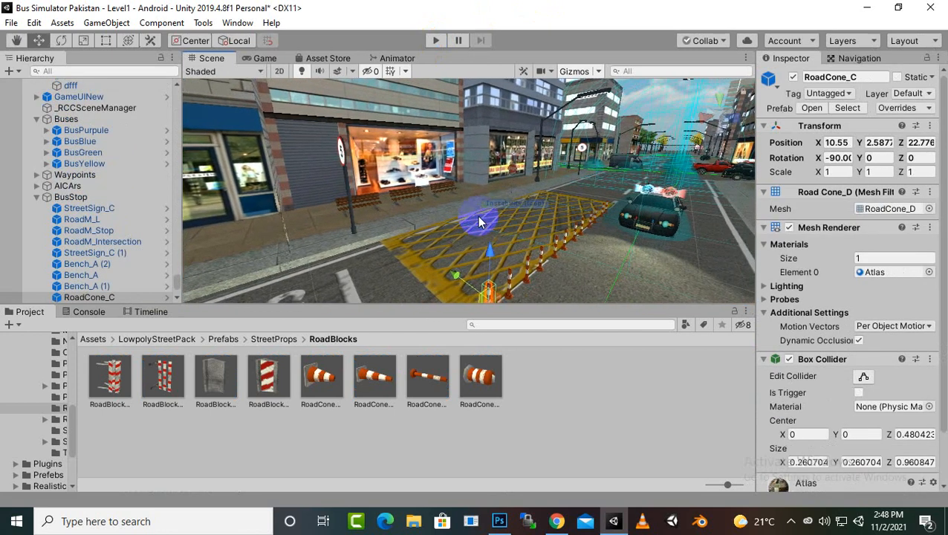
scroll(18, 194, down, 2)
scroll(18, 194, down, 4)
shift+click(114, 297)
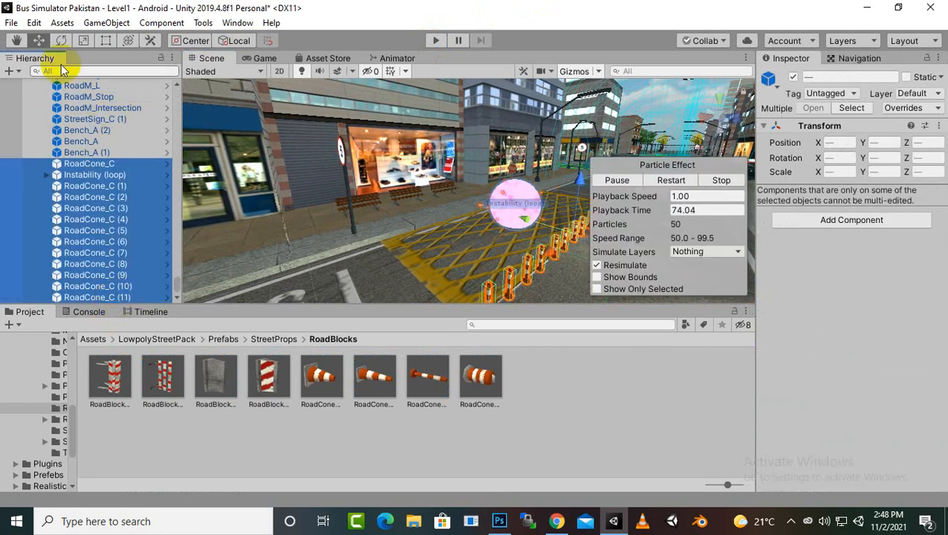
click(87, 41)
scroll(508, 155, down, 3)
drag(550, 223, 555, 215)
drag(556, 175, 556, 174)
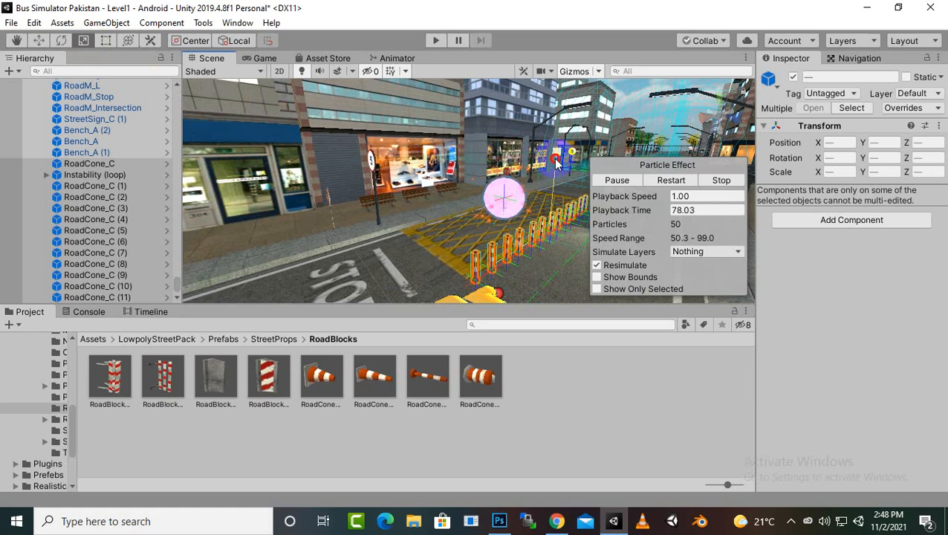
Adjust the height of the enlarged cones so their bases rest on the road surface.
click(39, 40)
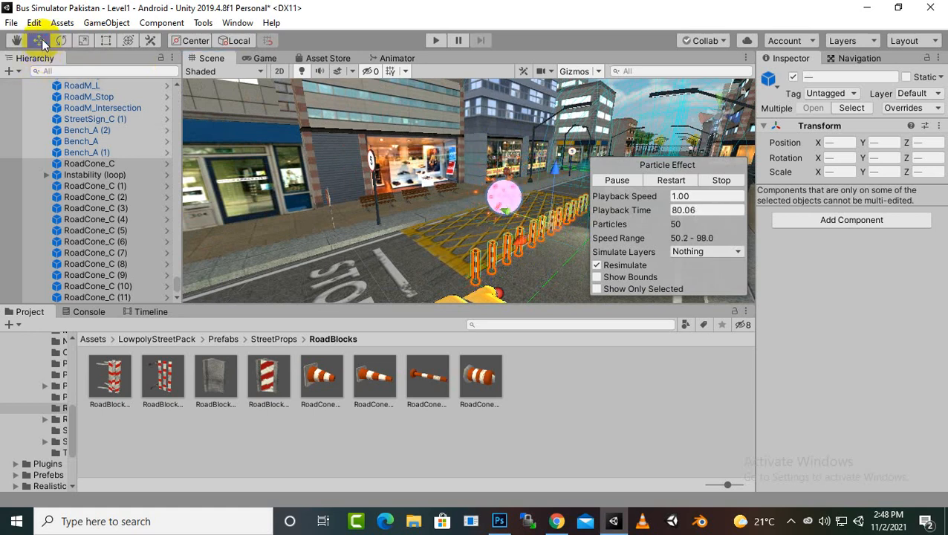
middle_drag(310, 184, 319, 221)
scroll(277, 179, up, 3)
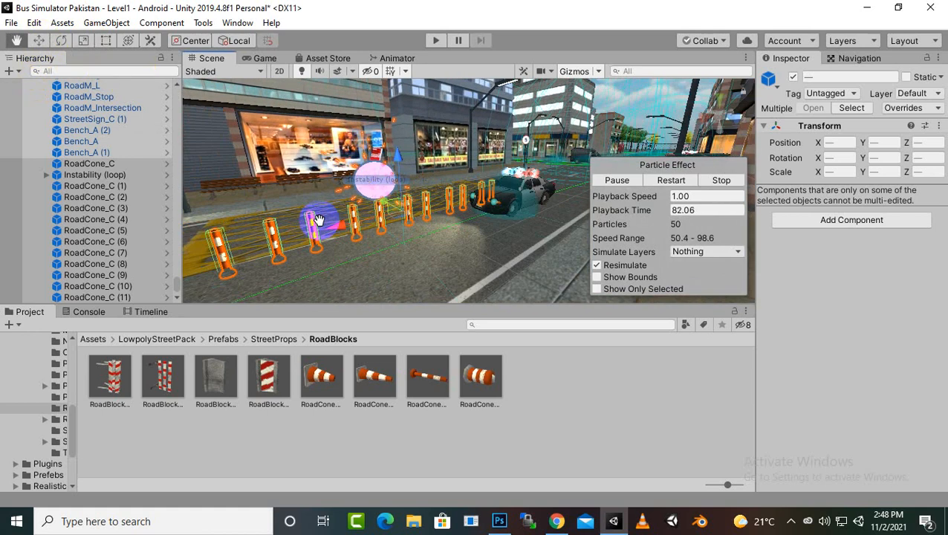
scroll(358, 215, up, 3)
drag(376, 165, 375, 163)
scroll(413, 247, down, 2)
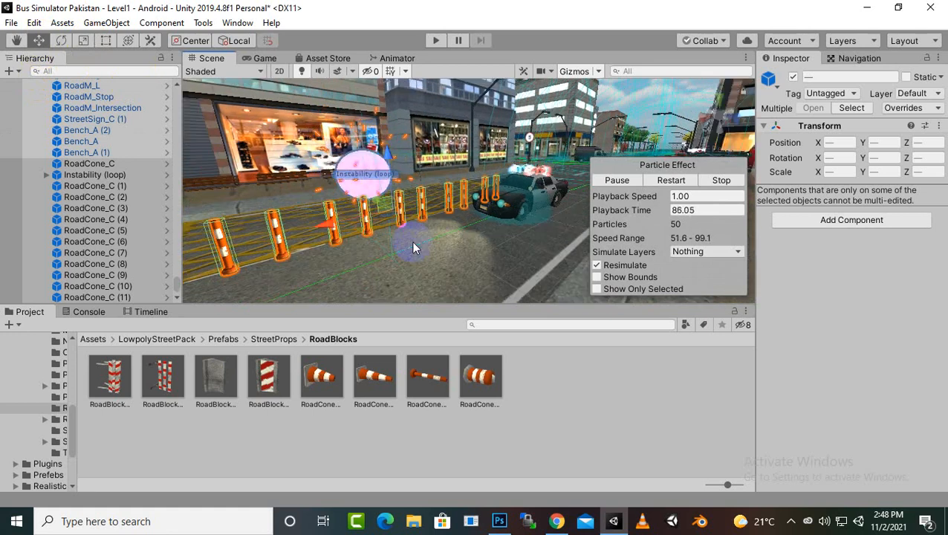
Place RoadCone_D and RoadCone_A on the road beside the yellow marking, and delete RoadCone_D.
drag(481, 379, 432, 263)
middle_drag(438, 265, 548, 273)
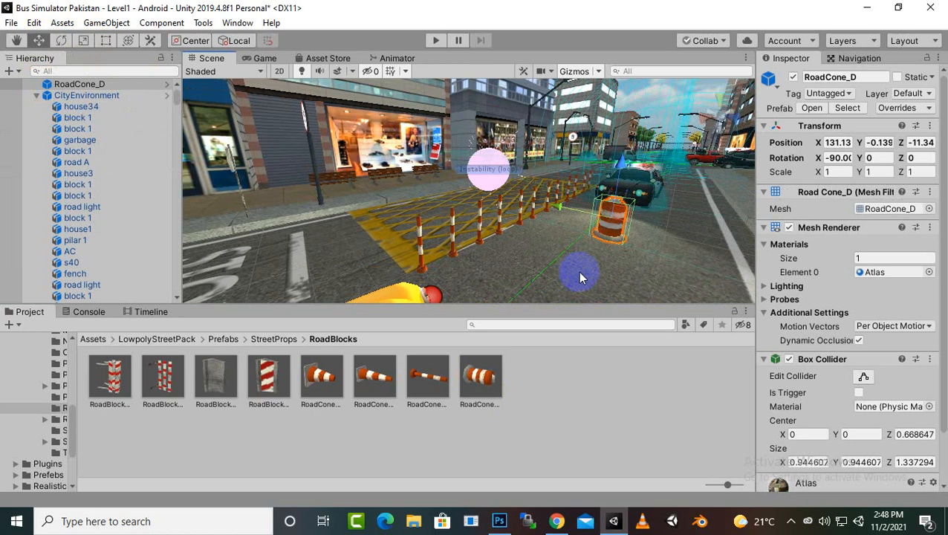
scroll(65, 222, down, 5)
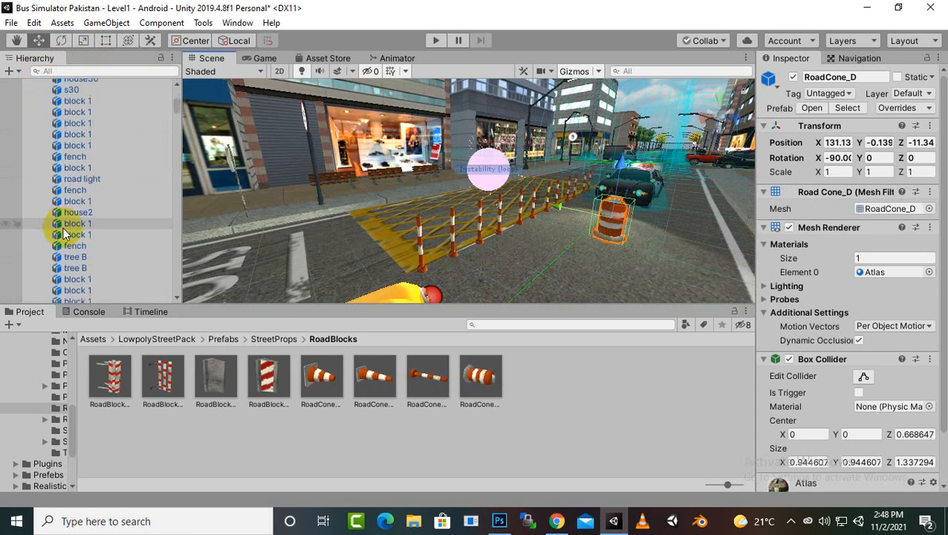
drag(321, 377, 569, 249)
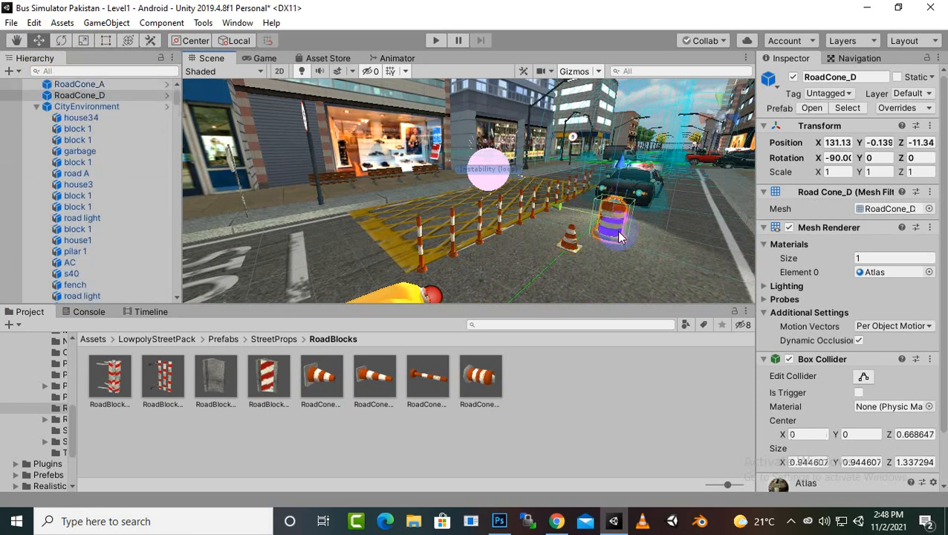
key(Delete)
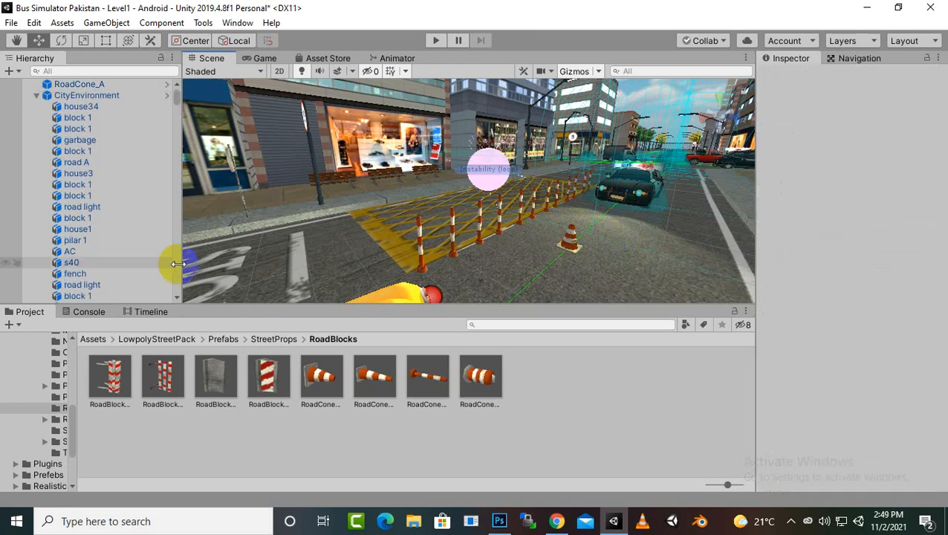
Select RoadCone_A and scale it up uniformly to about 1.45.
scroll(123, 242, down, 5)
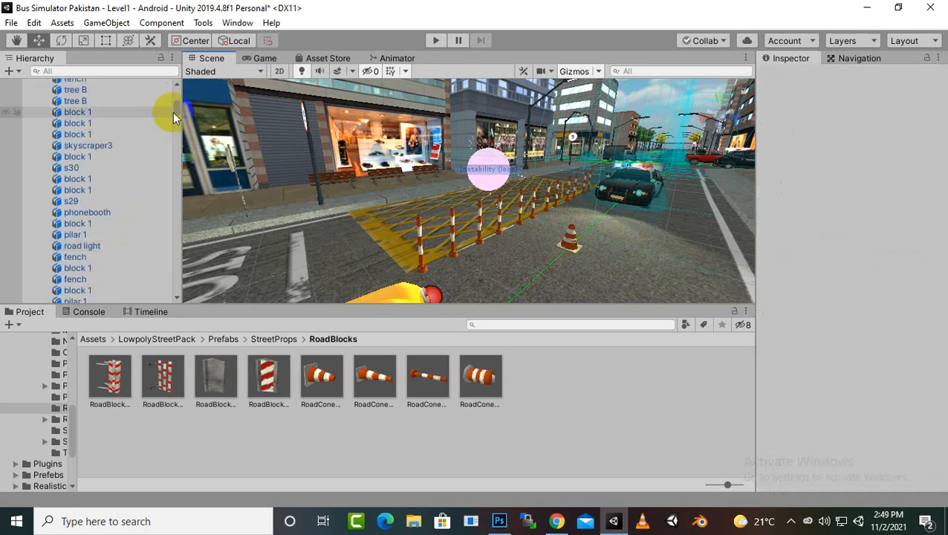
drag(175, 111, 179, 96)
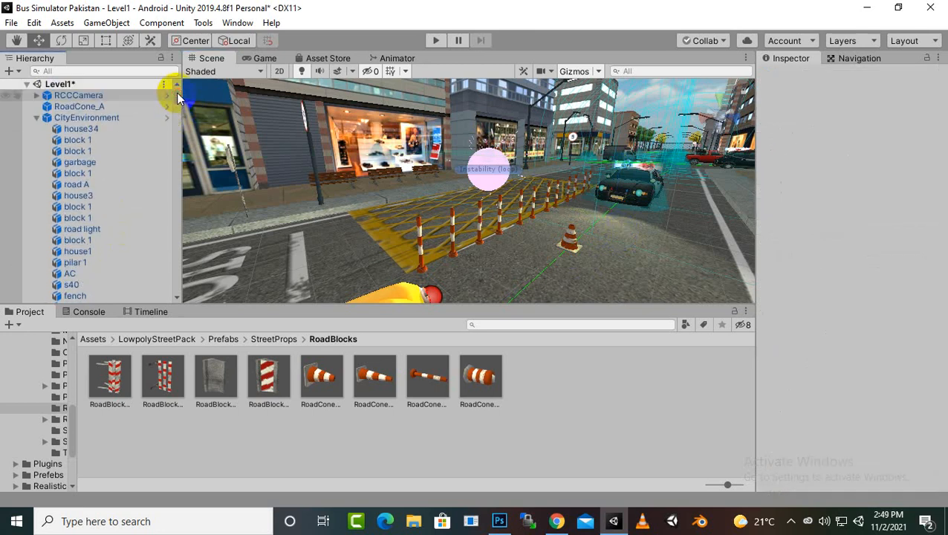
click(95, 107)
scroll(145, 142, down, 6)
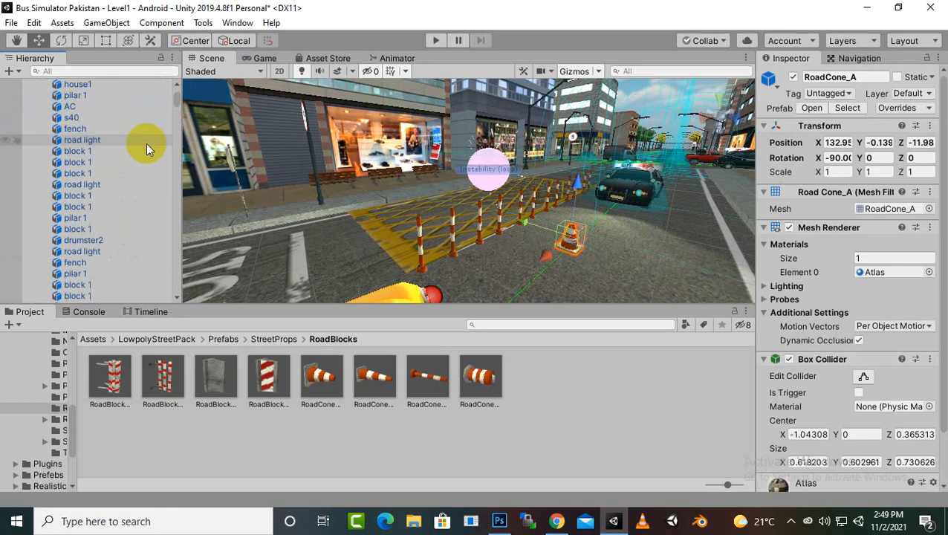
scroll(146, 143, up, 6)
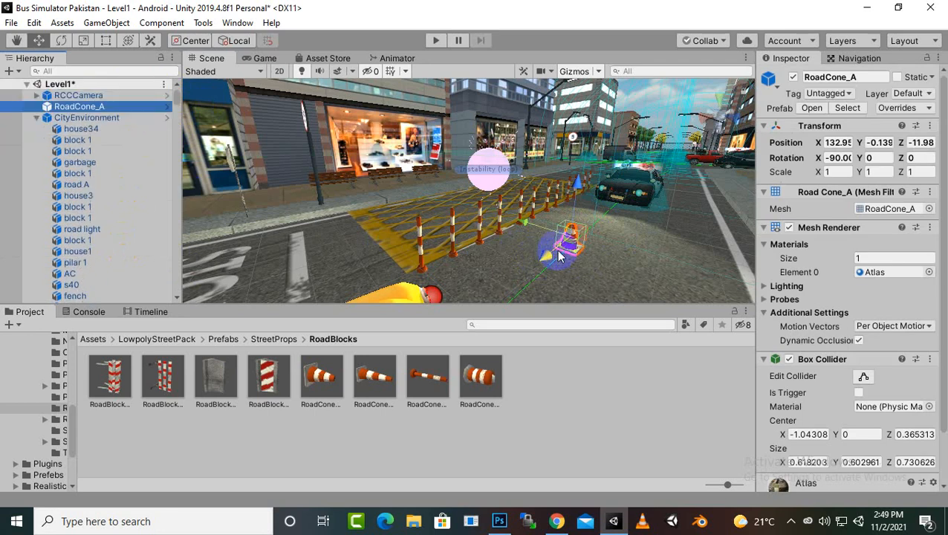
click(83, 40)
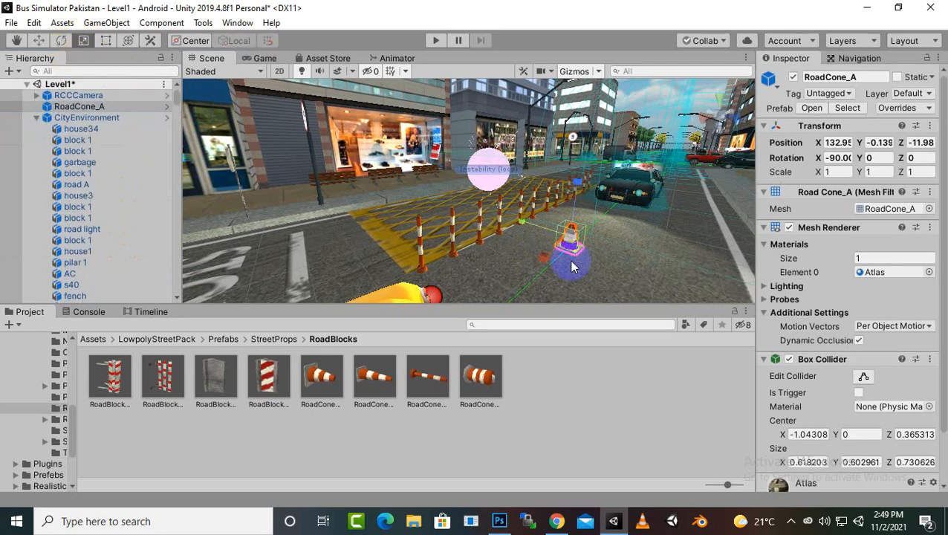
drag(577, 244, 594, 223)
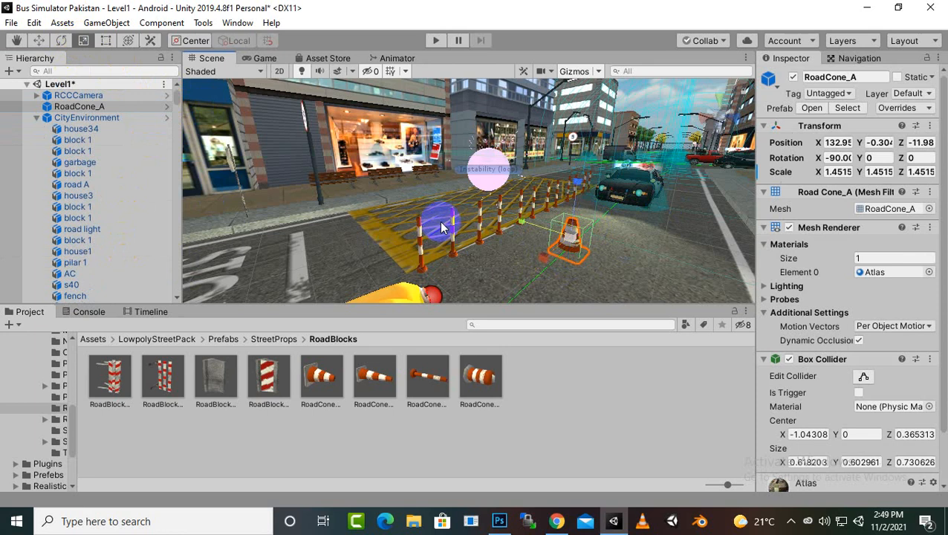
Raise RoadCone_A onto the road surface and move it next to the existing cone row, to about Z -13.
click(39, 41)
drag(573, 187, 580, 178)
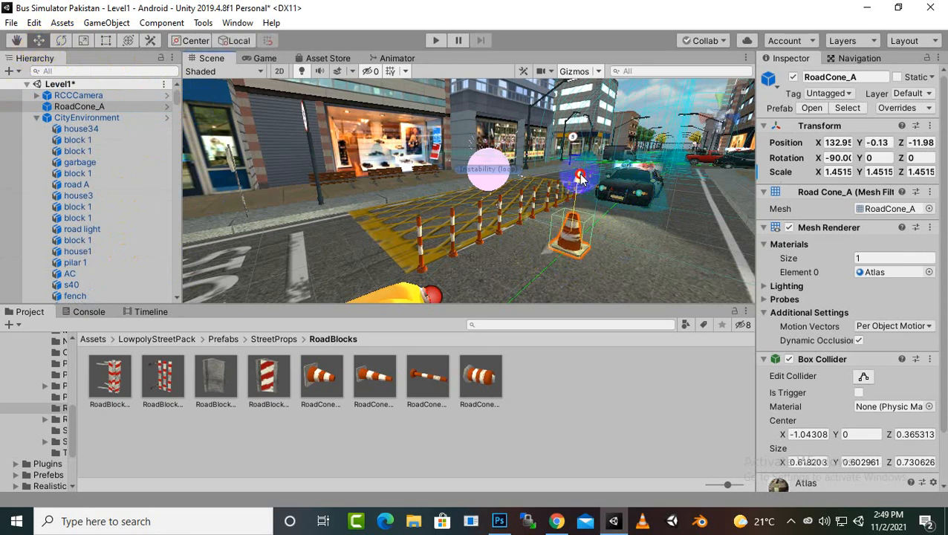
drag(528, 231, 496, 221)
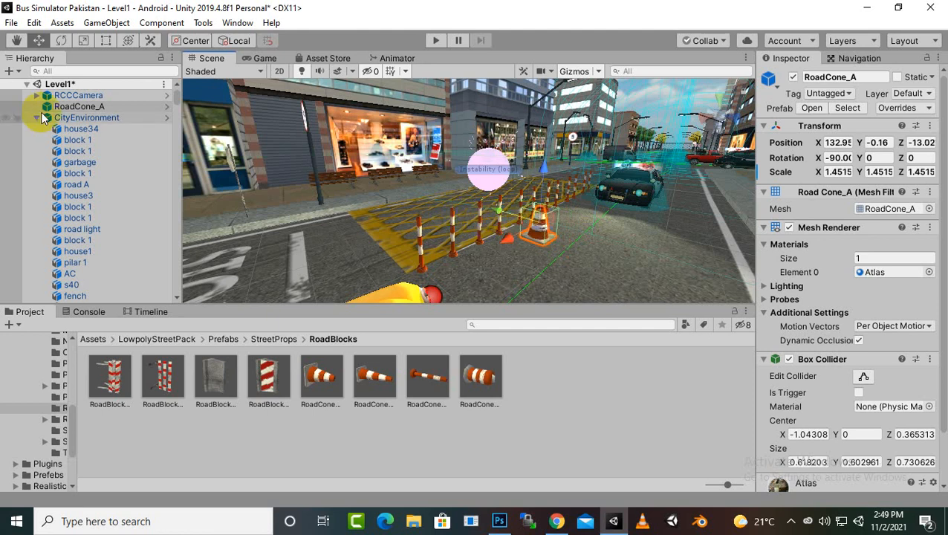
Stretch RoadCone_A taller, to a Z scale of about 1.75.
click(85, 40)
drag(546, 170, 541, 159)
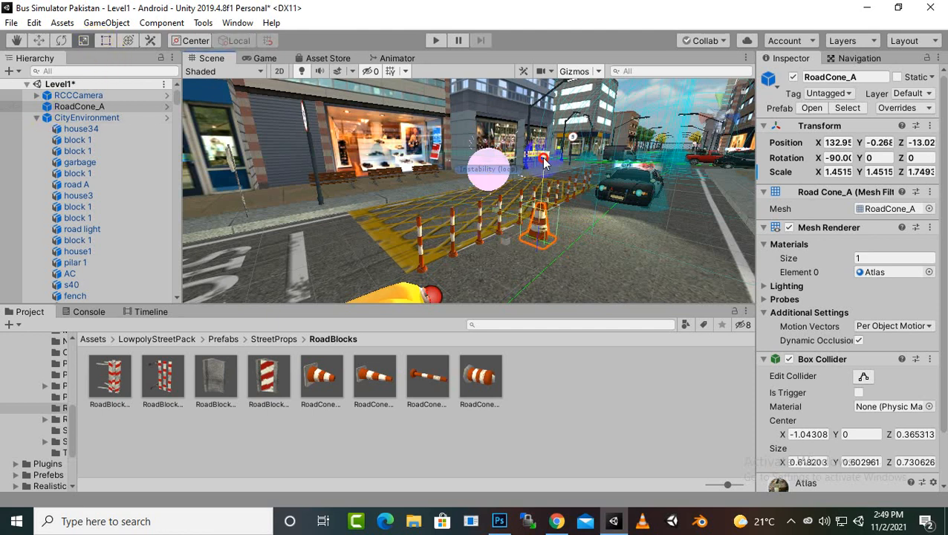
click(38, 41)
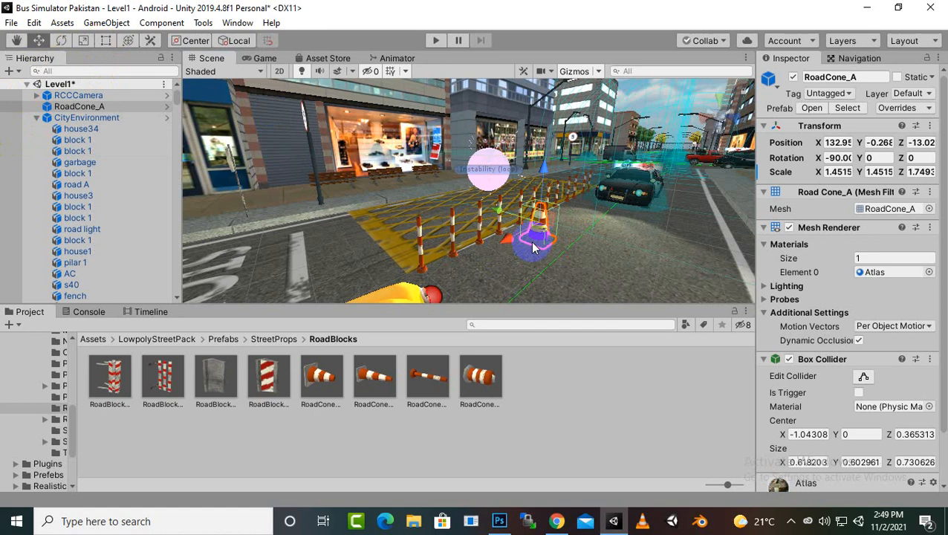
Delete the whole RoadCone_C row along the yellow marking together with the Instability (loop) particle object.
click(421, 249)
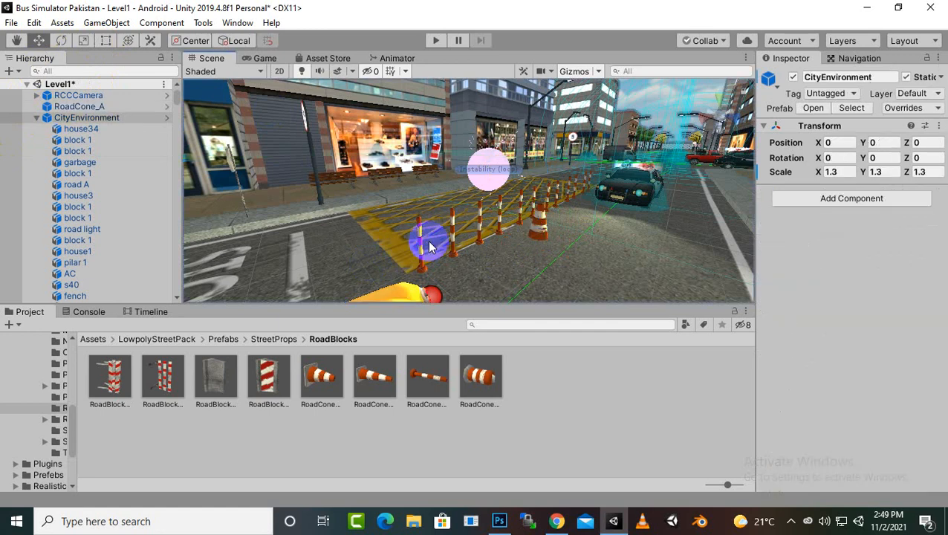
click(418, 248)
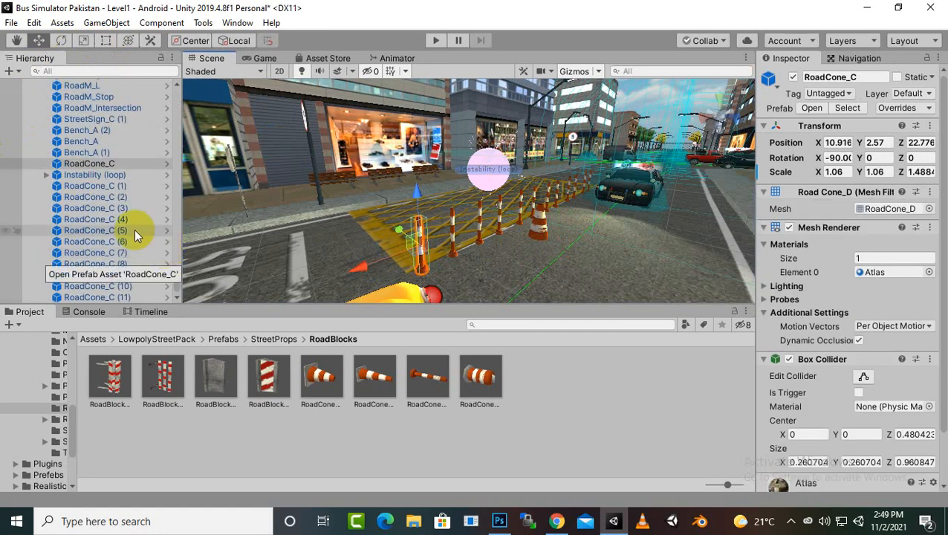
shift+click(105, 291)
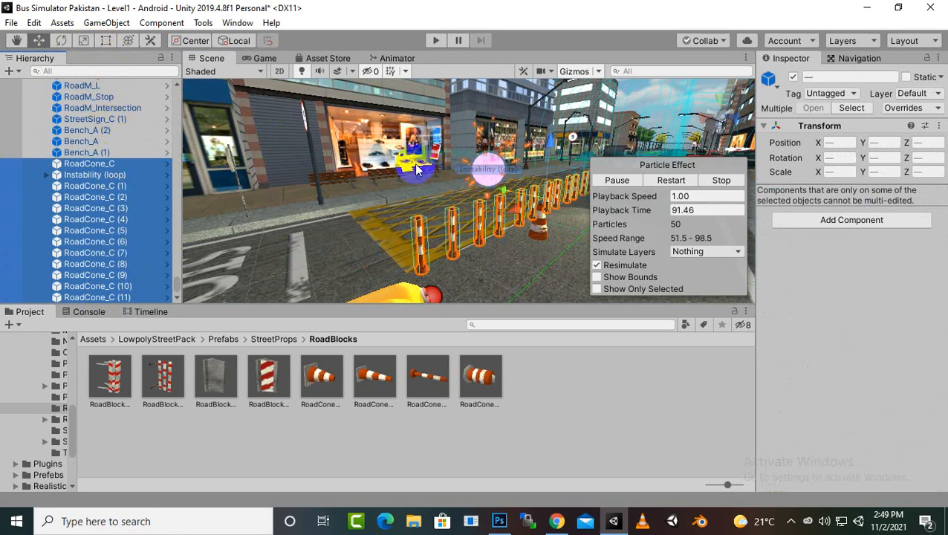
key(Delete)
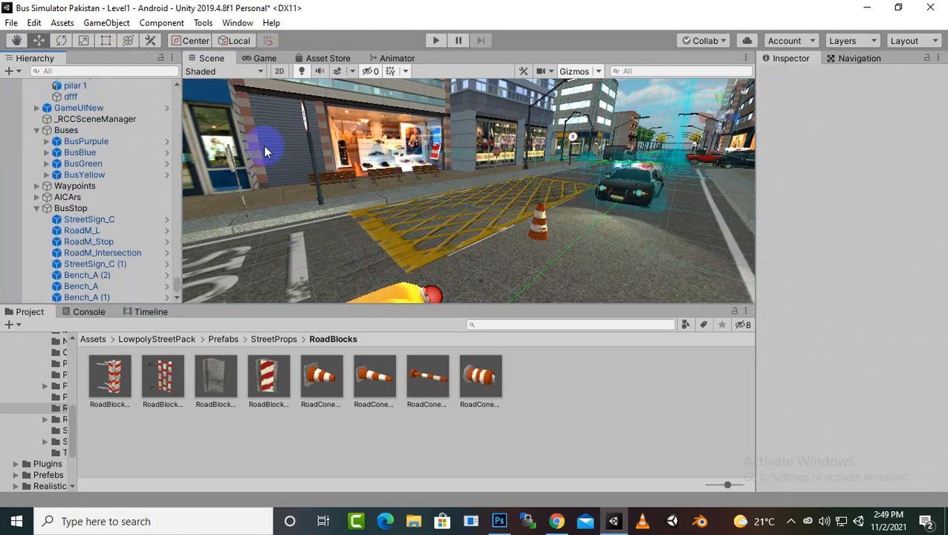
scroll(91, 151, up, 8)
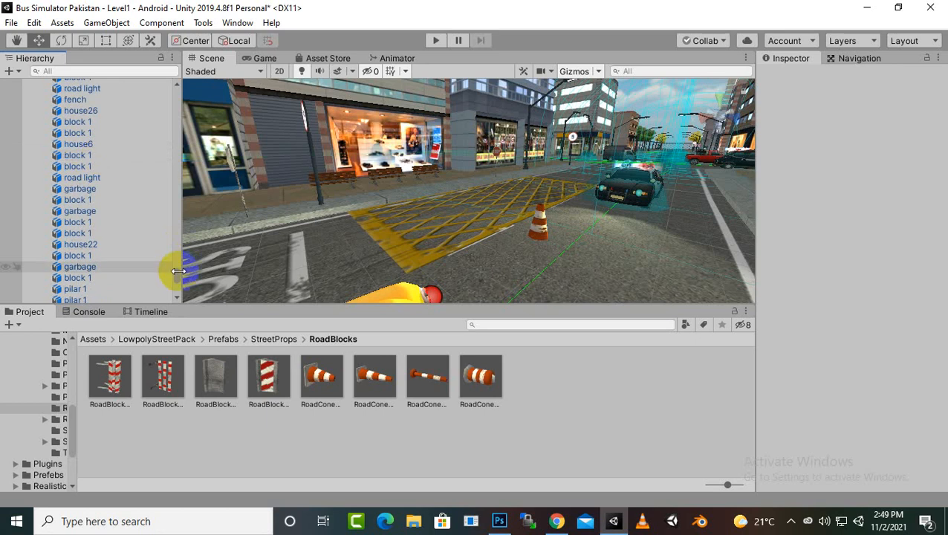
Collapse CityEnvironment and move RoadCone_A into the BusStop group.
drag(176, 275, 177, 13)
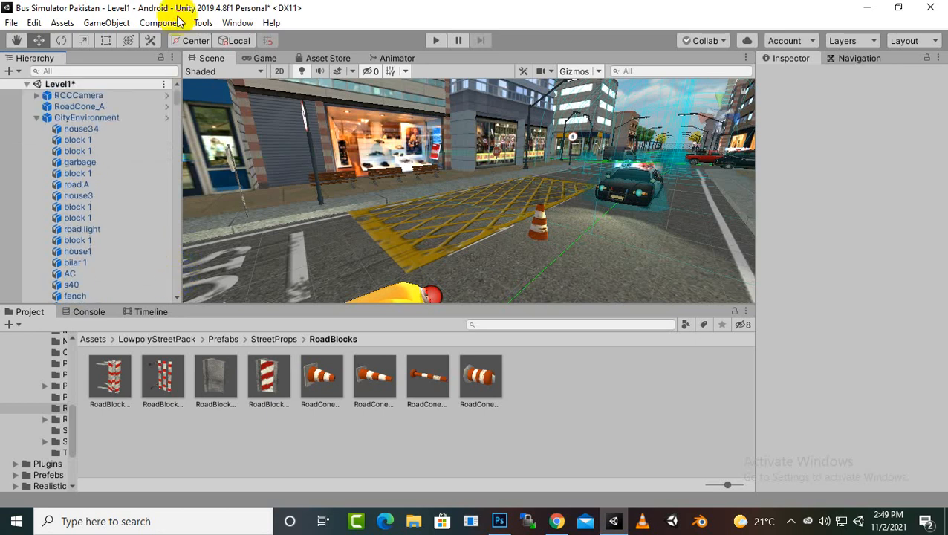
click(119, 95)
click(76, 107)
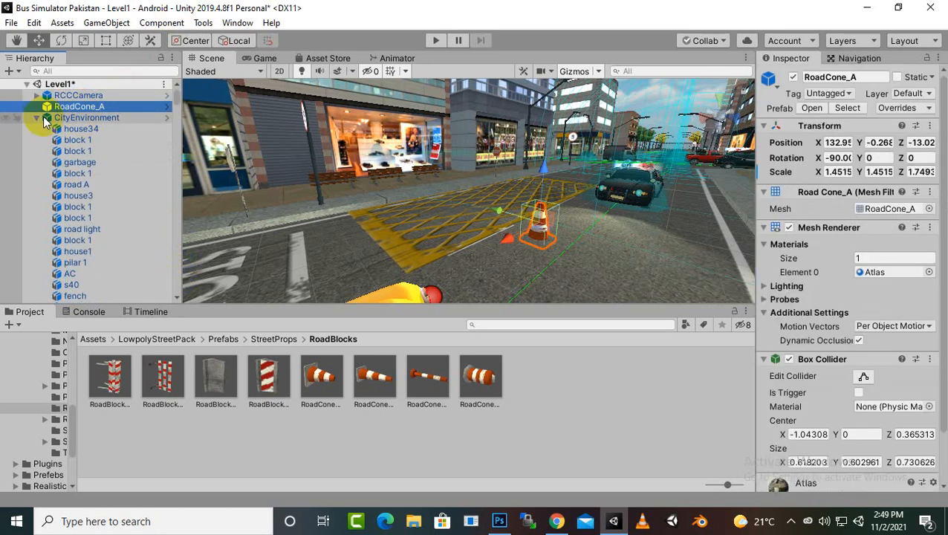
click(38, 118)
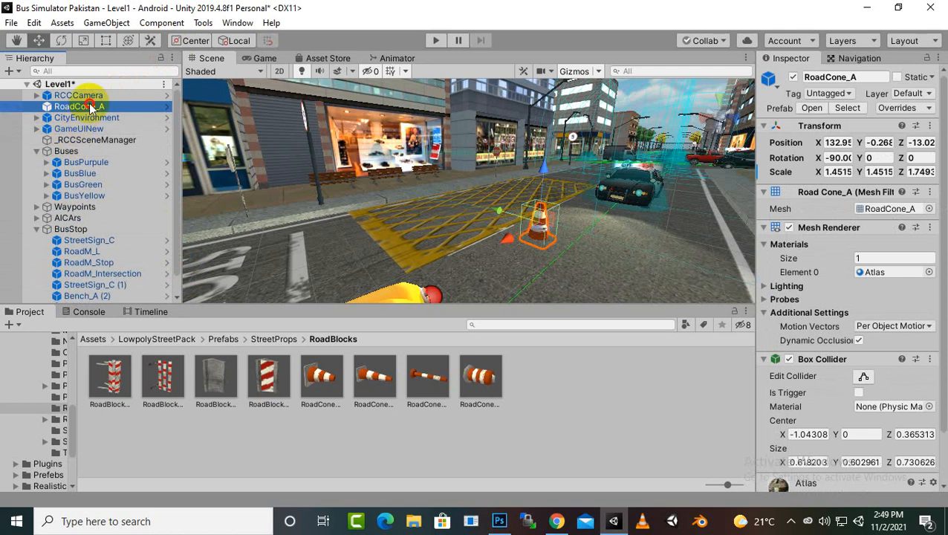
drag(89, 104, 68, 230)
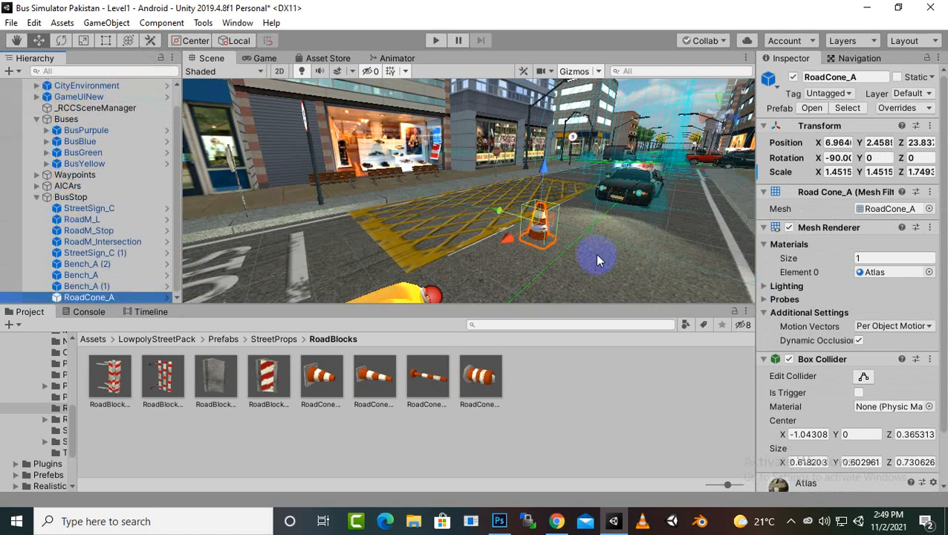
Move RoadCone_A to the near outer corner of the yellow marking, X about 10.86, and place a duplicate beside it at X about 8.95.
drag(486, 235, 412, 193)
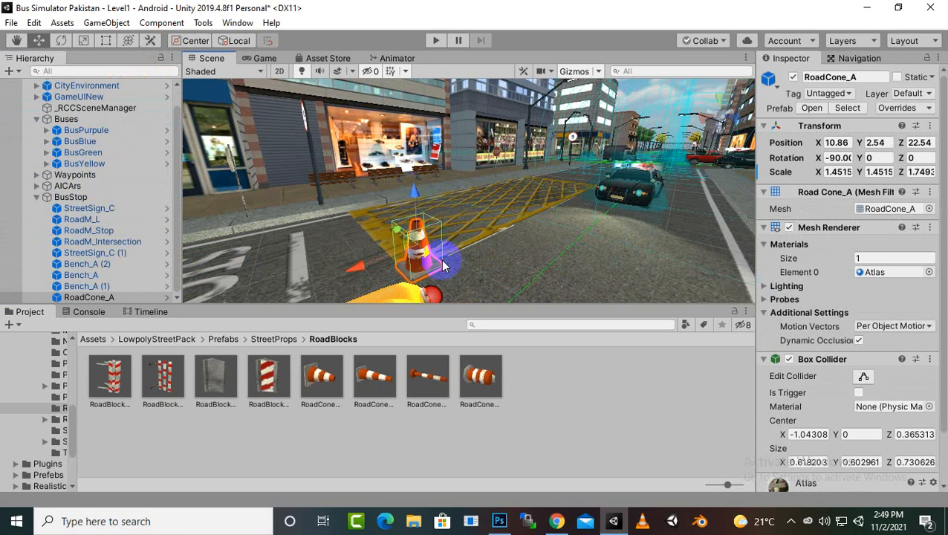
key(ctrl+d)
drag(363, 267, 418, 251)
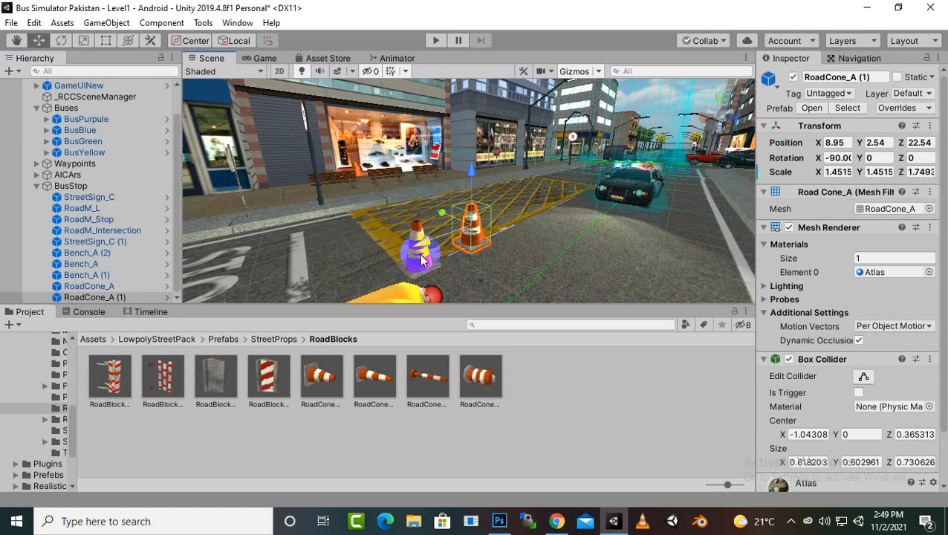
Duplicate the two large cones together and move the copies further along the marking's road-side edge.
click(416, 244)
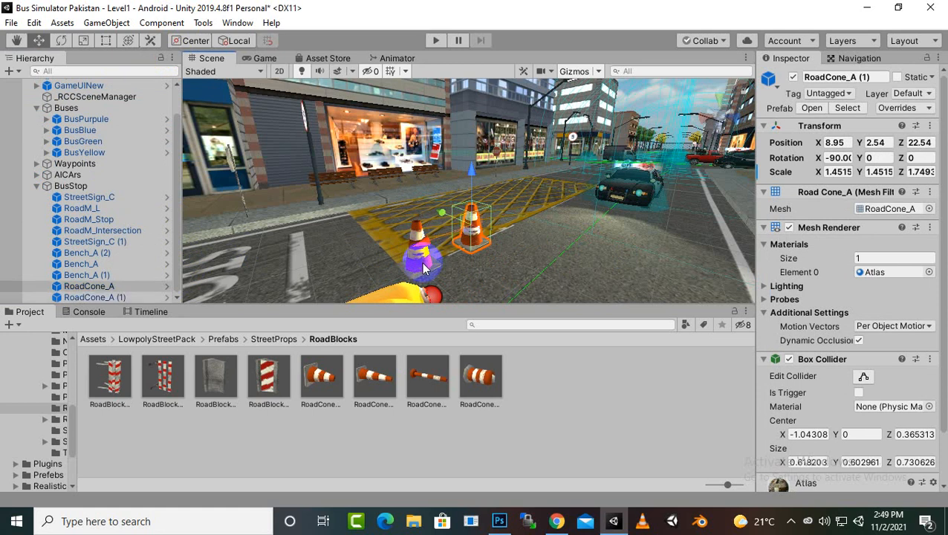
shift+click(470, 238)
key(ctrl+d)
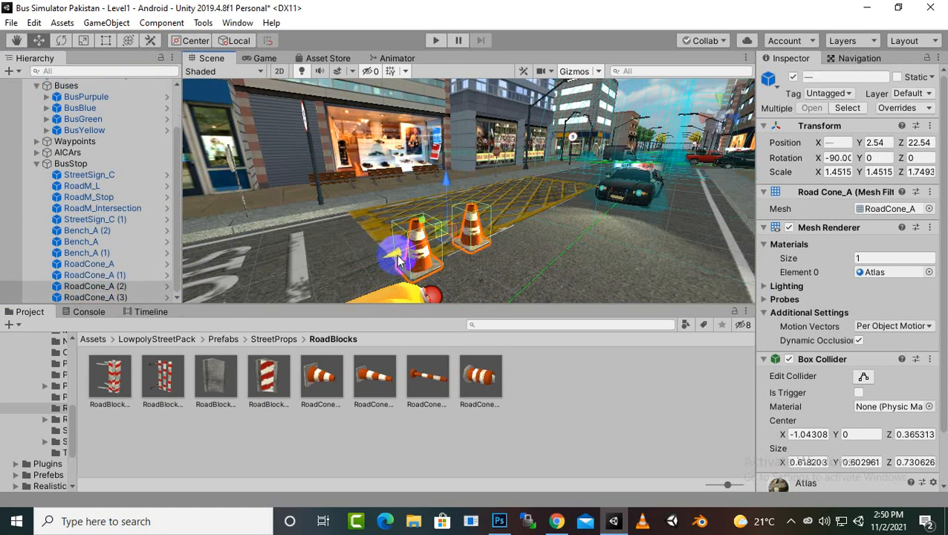
drag(399, 260, 512, 243)
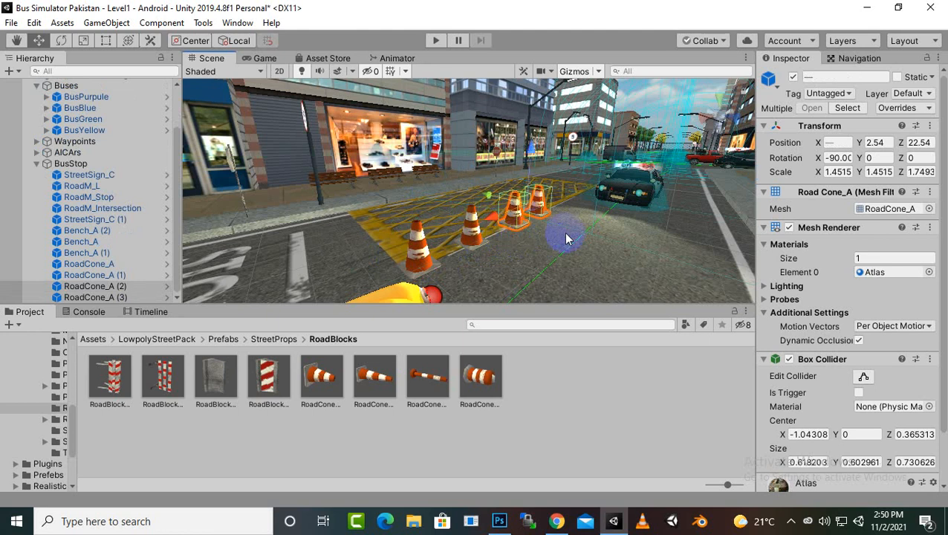
Duplicate the second pair of cones and continue the row towards the police car, spacing the copies evenly.
middle_drag(566, 238, 553, 256)
key(ctrl+d)
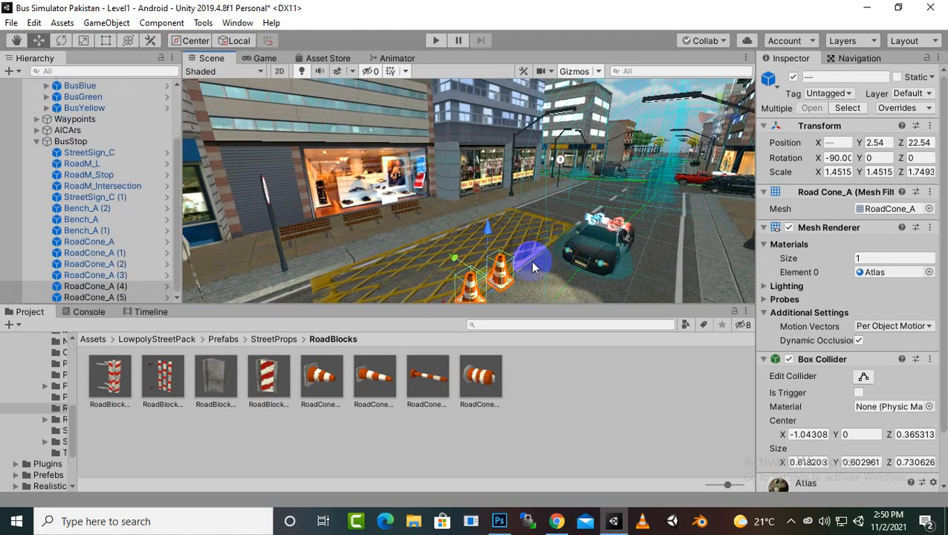
scroll(474, 275, down, 2)
drag(440, 281, 499, 255)
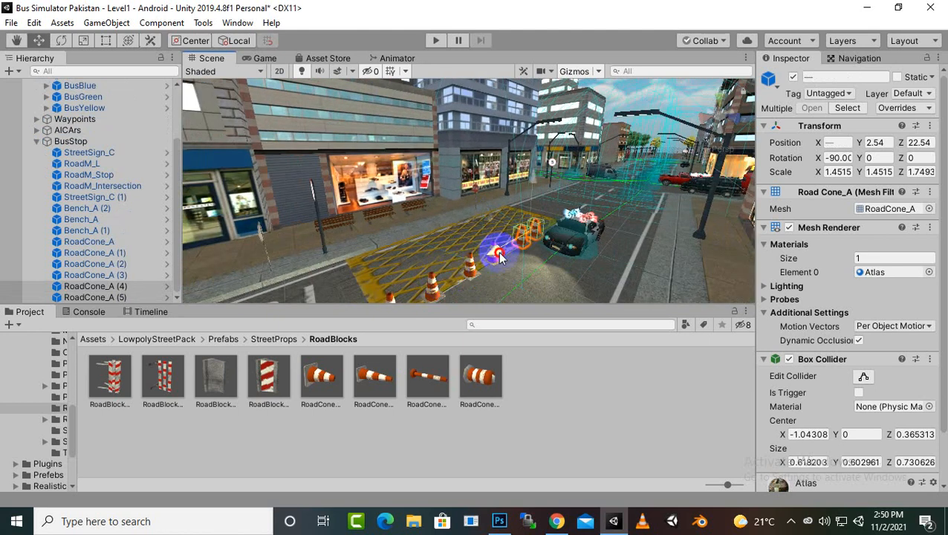
mouse_move(520, 257)
middle_down()
mouse_move(552, 271)
mouse_move(517, 264)
mouse_move(524, 254)
middle_up()
scroll(483, 269, up, 2)
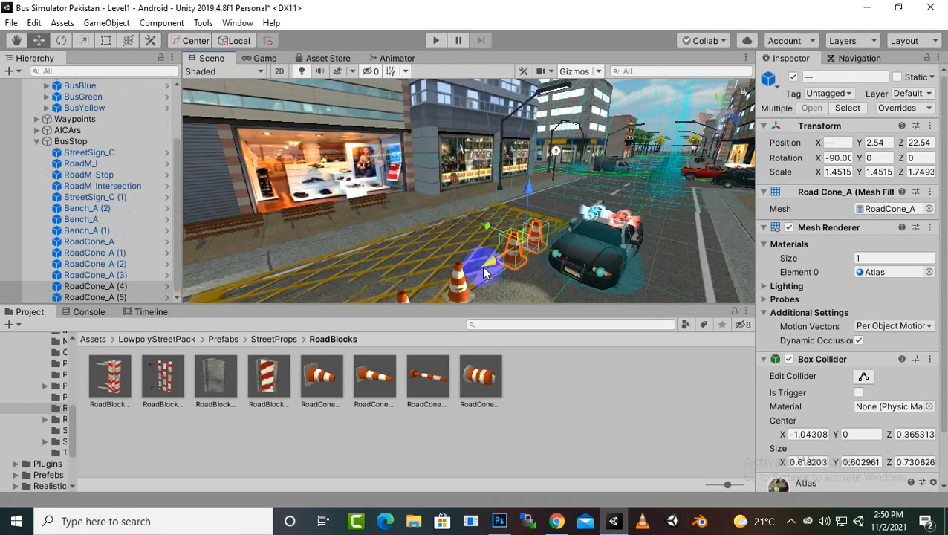
drag(488, 269, 536, 254)
Duplicate the last cone and place the copy at the far end of the row, at X about -3.13.
click(544, 259)
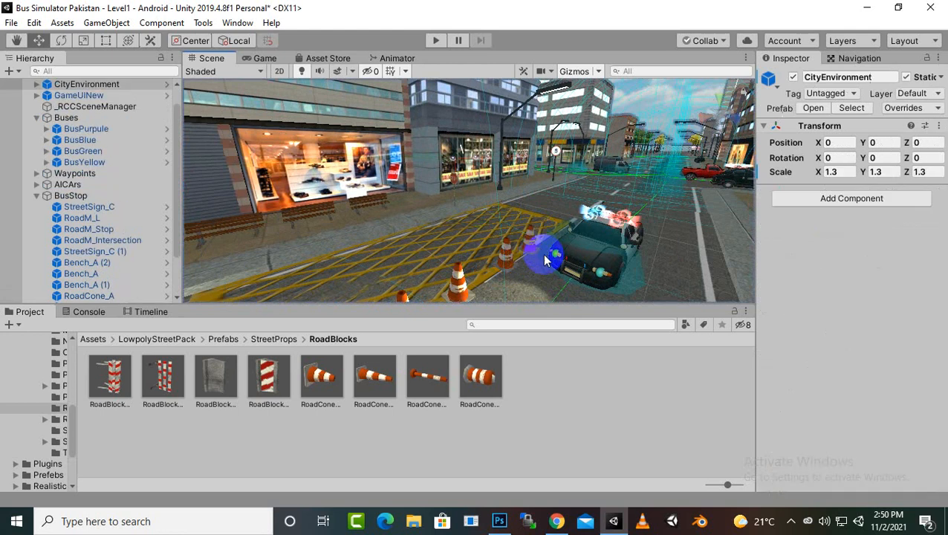
click(537, 254)
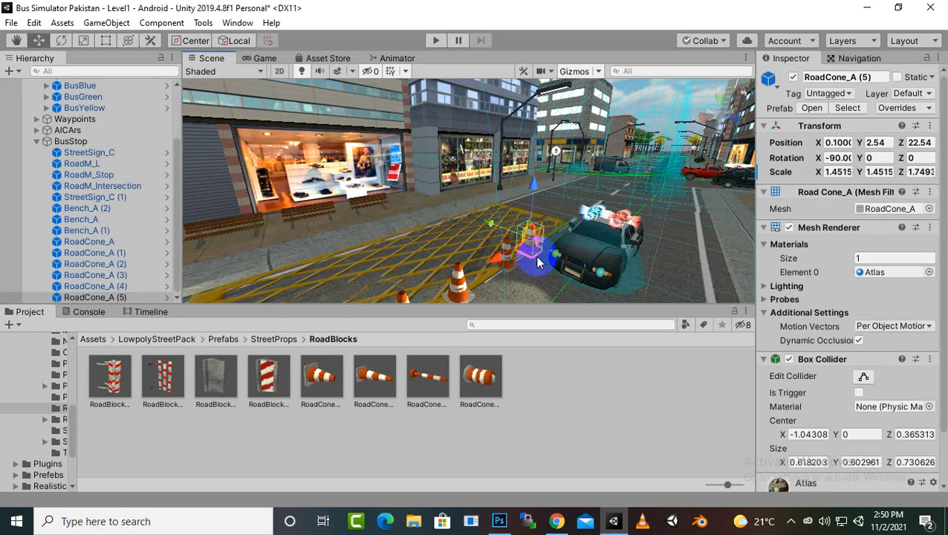
key(ctrl+d)
drag(496, 259, 530, 239)
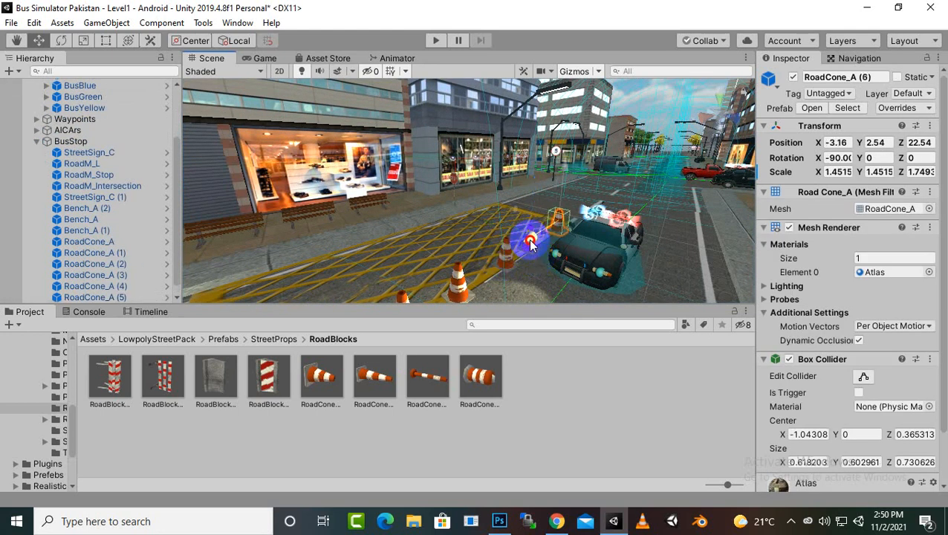
Play-test the level with the bus at the stop beside the new cones, and stop the game.
scroll(552, 170, down, 4)
middle_drag(551, 170, 585, 174)
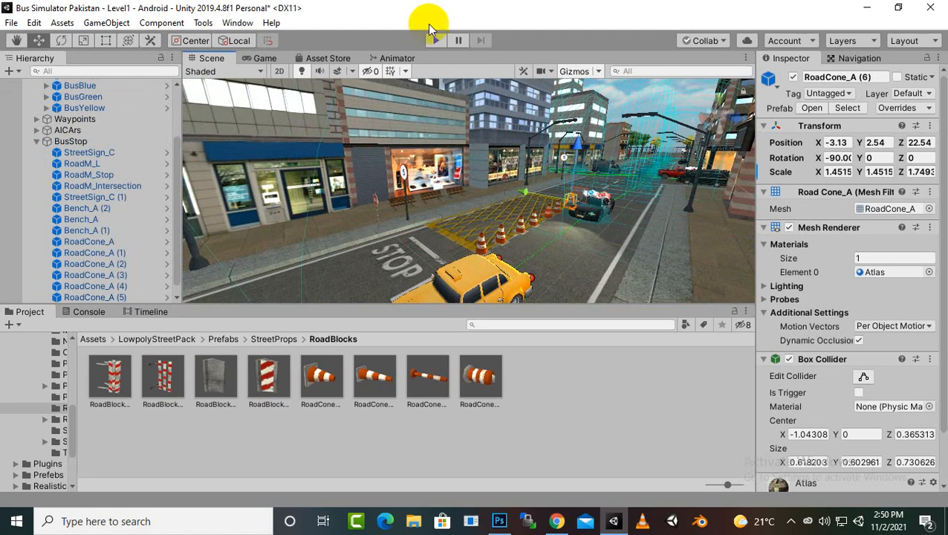
click(442, 44)
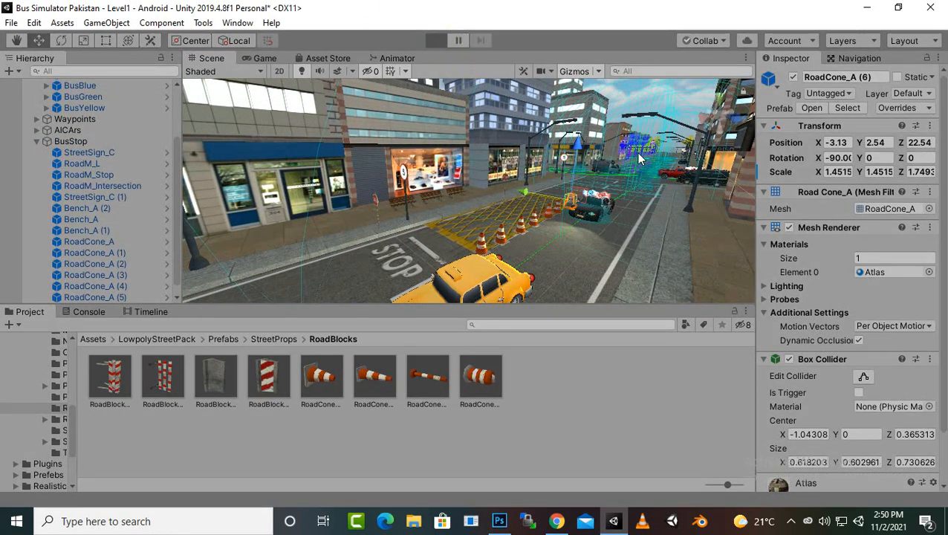
click(790, 521)
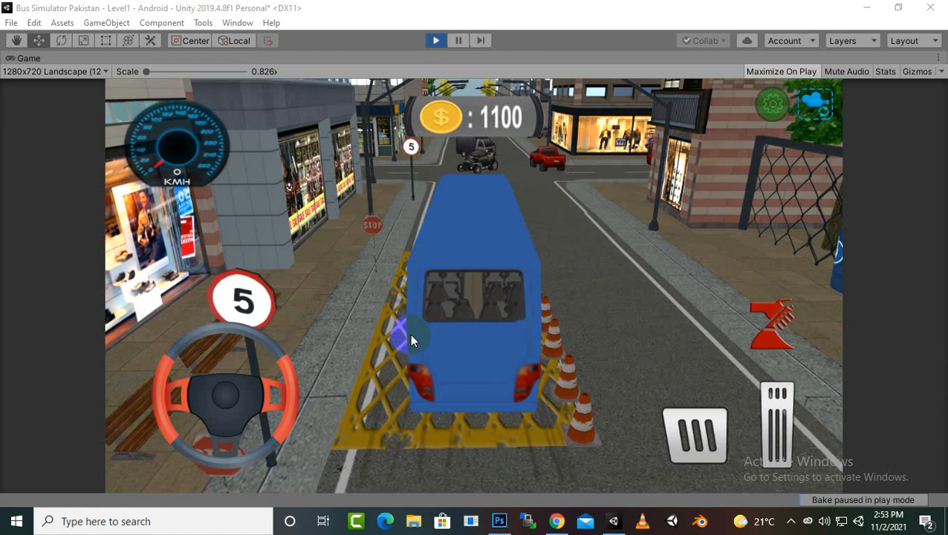
click(437, 40)
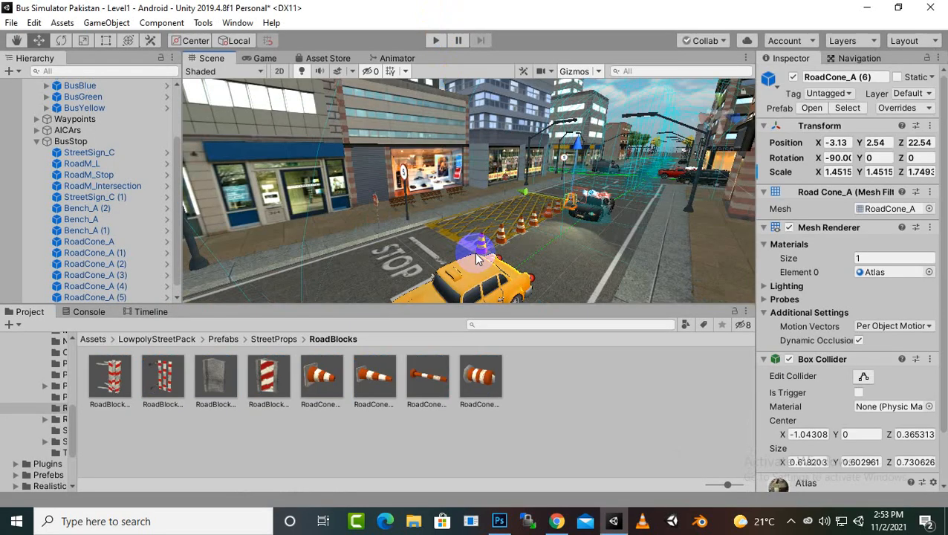
Return to the root Assets folder, collapse the BusStop group and frame the bus stop in the scene.
scroll(484, 254, up, 5)
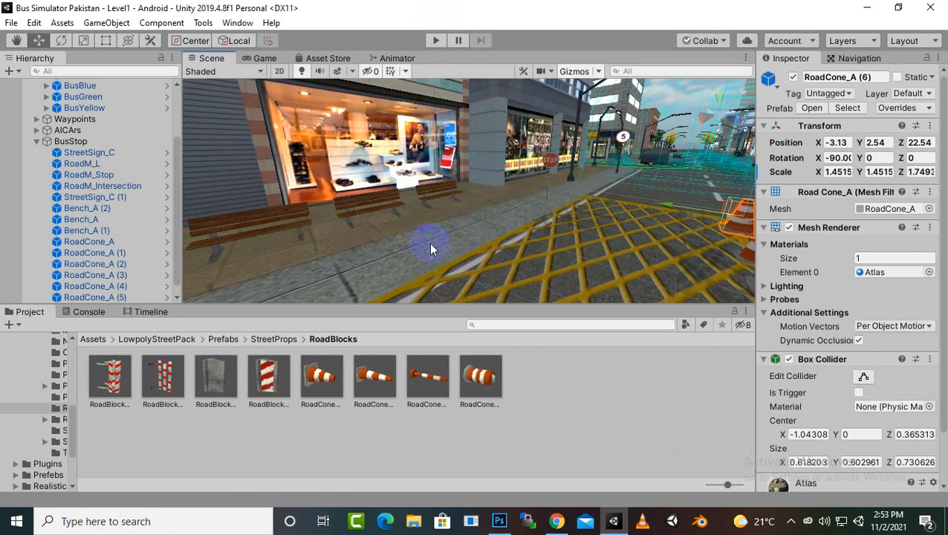
click(96, 342)
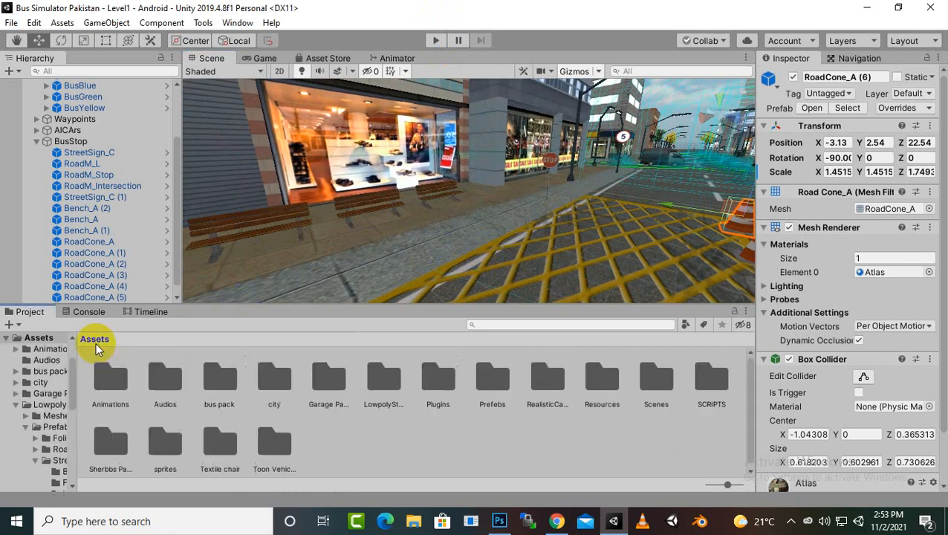
click(34, 143)
click(36, 141)
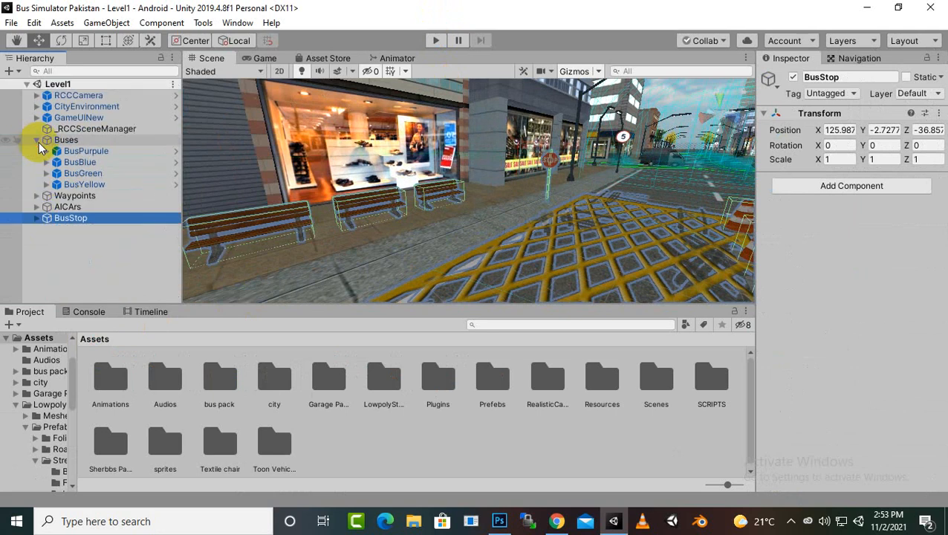
key(f)
key(s)
right_drag(566, 187, 609, 191)
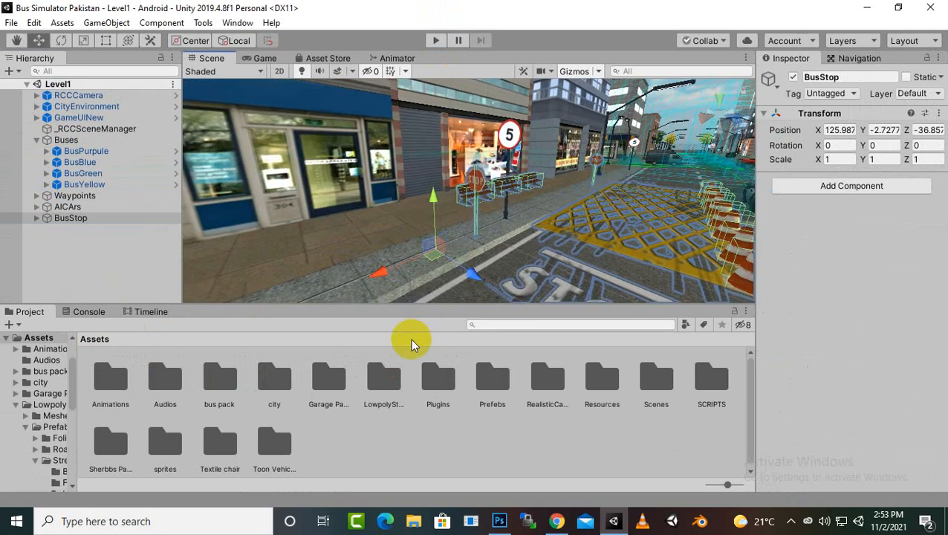
Open the CHARACTERS folder inside Resources > MIXAMO.
double_click(603, 392)
double_click(268, 380)
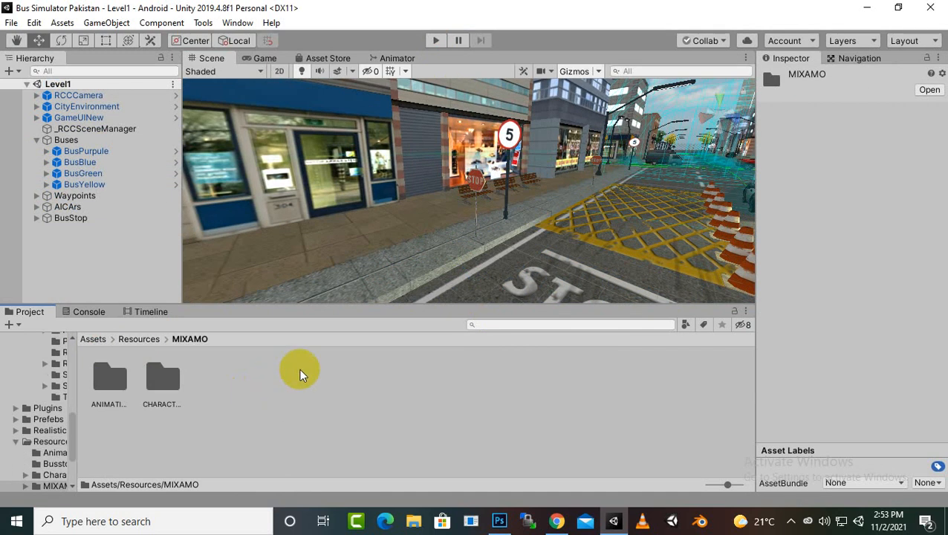
double_click(156, 378)
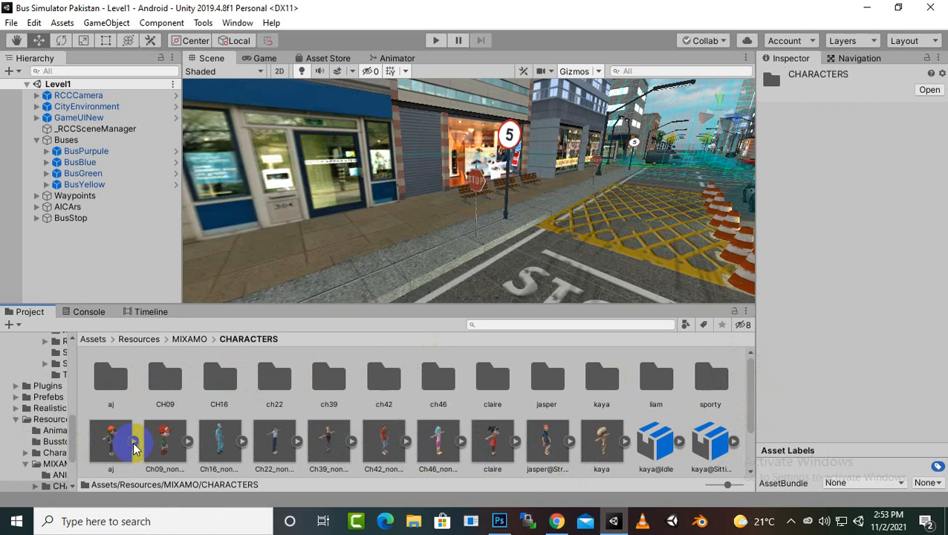
Check the rig import settings of the aj, Ch16, kaya@Idle and kaya@Sitting Talking models.
click(108, 446)
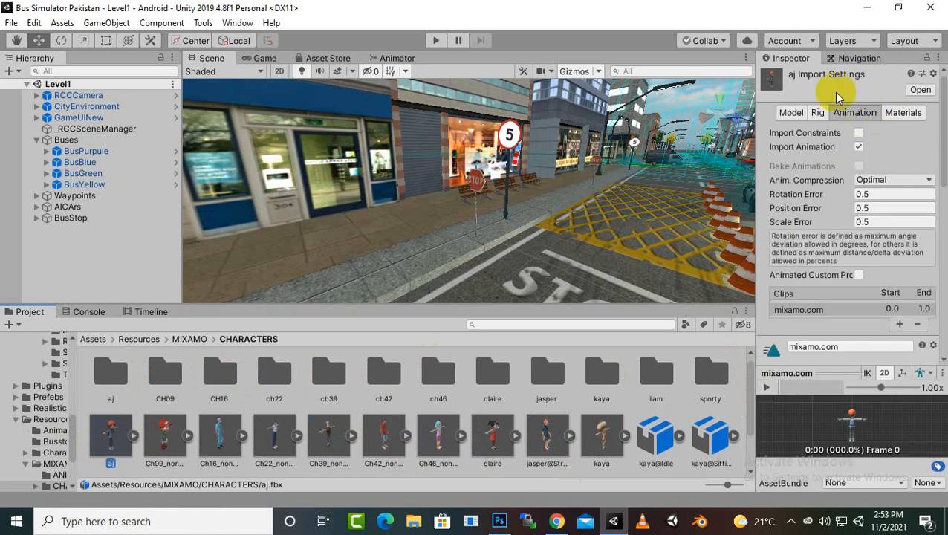
click(819, 111)
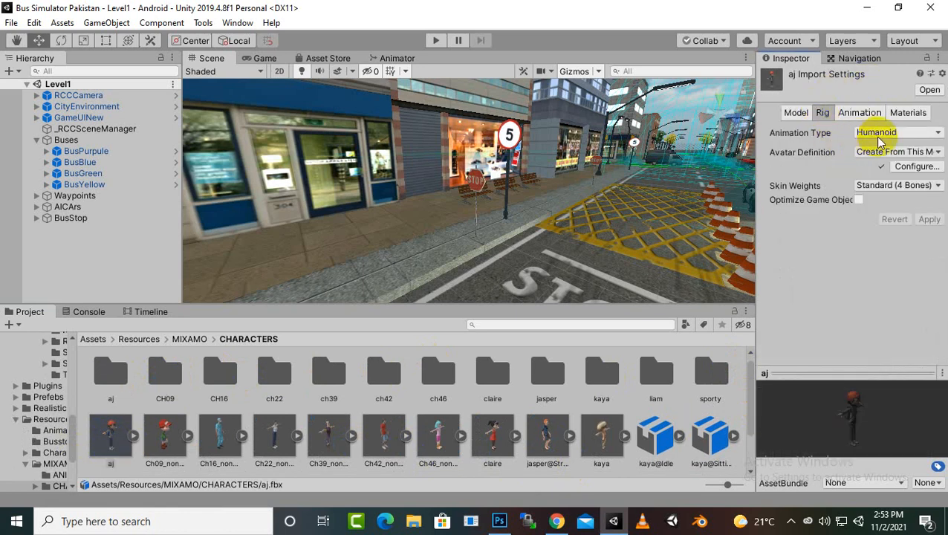
click(164, 442)
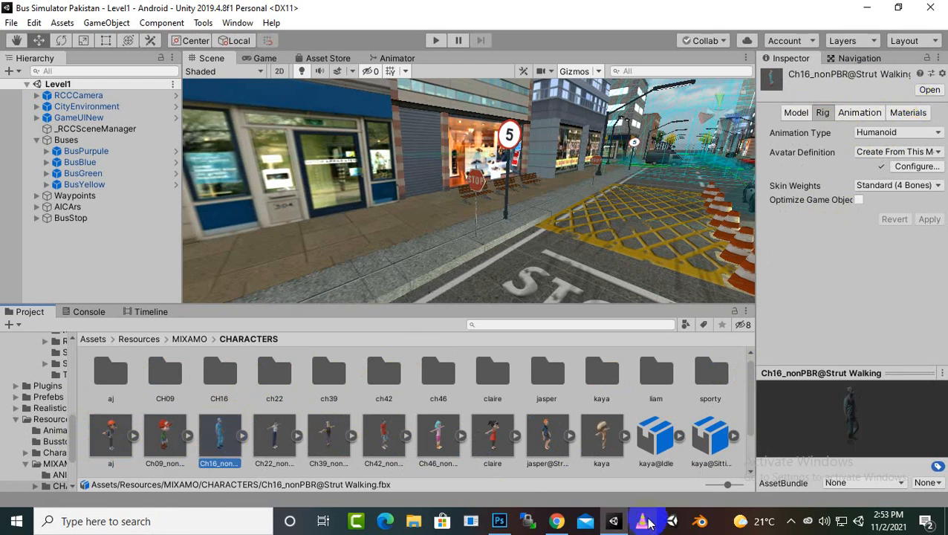
click(655, 438)
scroll(664, 404, down, 2)
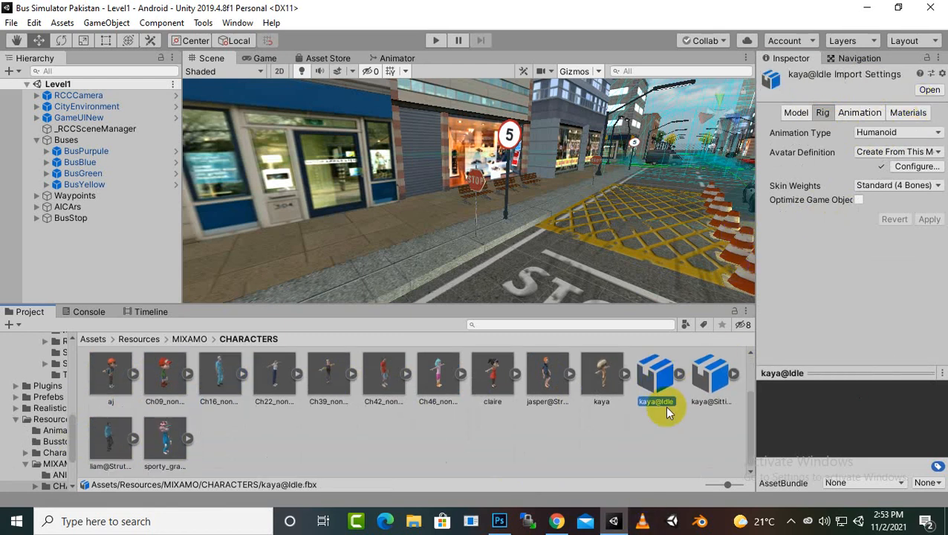
click(711, 379)
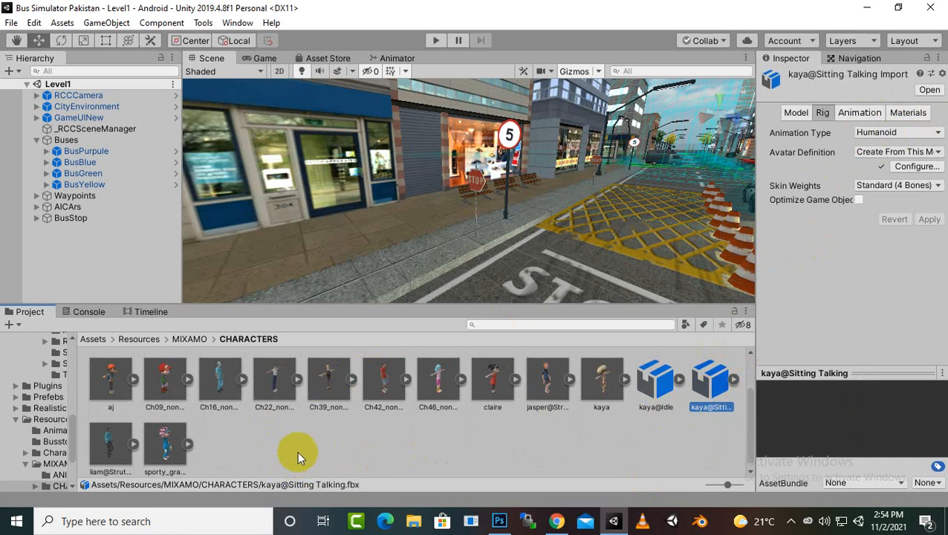
scroll(317, 436, up, 2)
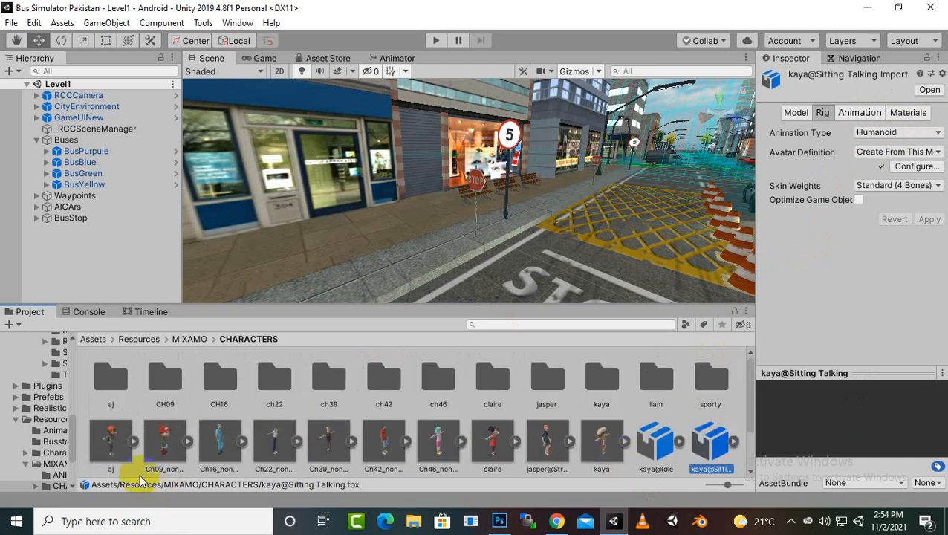
Place the aj character model on the sidewalk in front of the bus stop benches.
drag(112, 450, 591, 168)
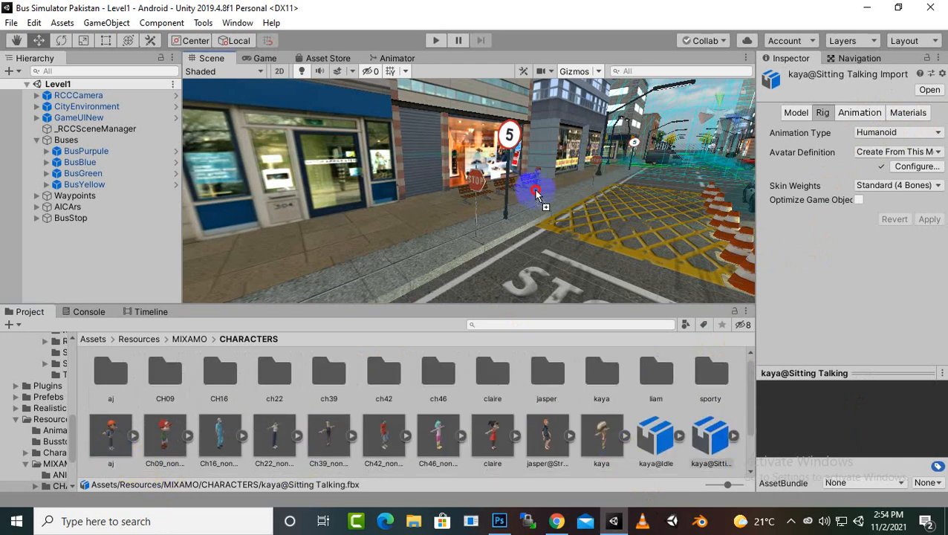
drag(535, 192, 537, 194)
scroll(551, 205, up, 3)
scroll(502, 258, up, 3)
middle_drag(563, 232, 480, 263)
scroll(460, 249, up, 3)
scroll(493, 267, down, 2)
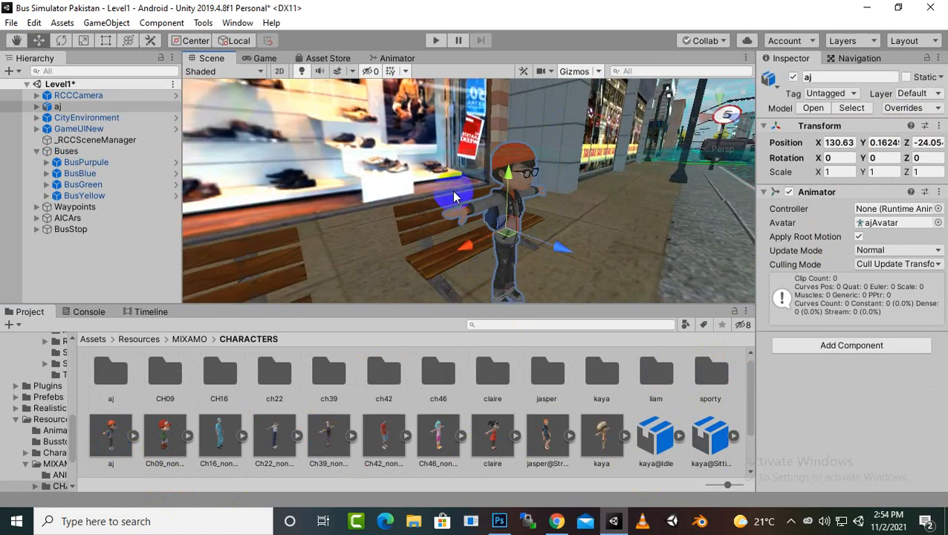
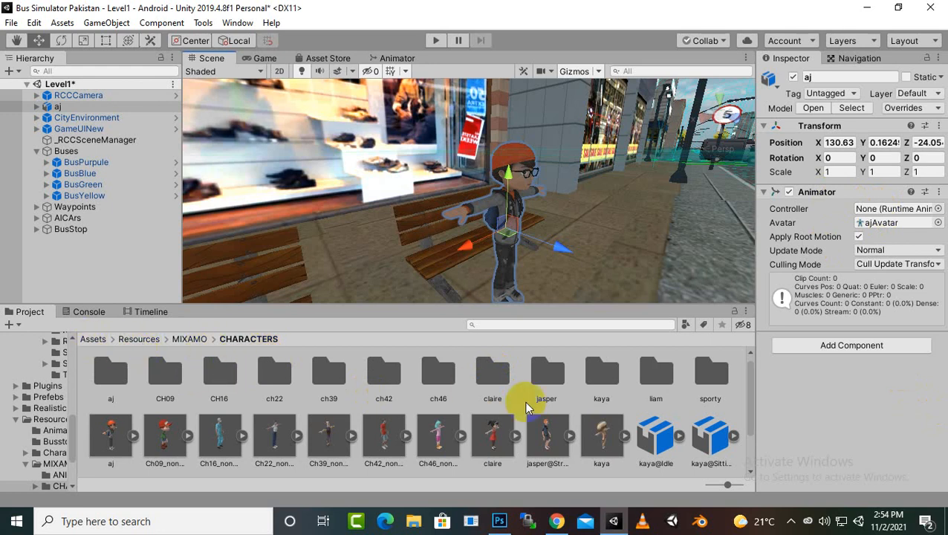
Create an Animator Controller named SittingAnimator in the CHARACTERS folder.
scroll(641, 401, down, 3)
click(347, 468)
right_click(349, 455)
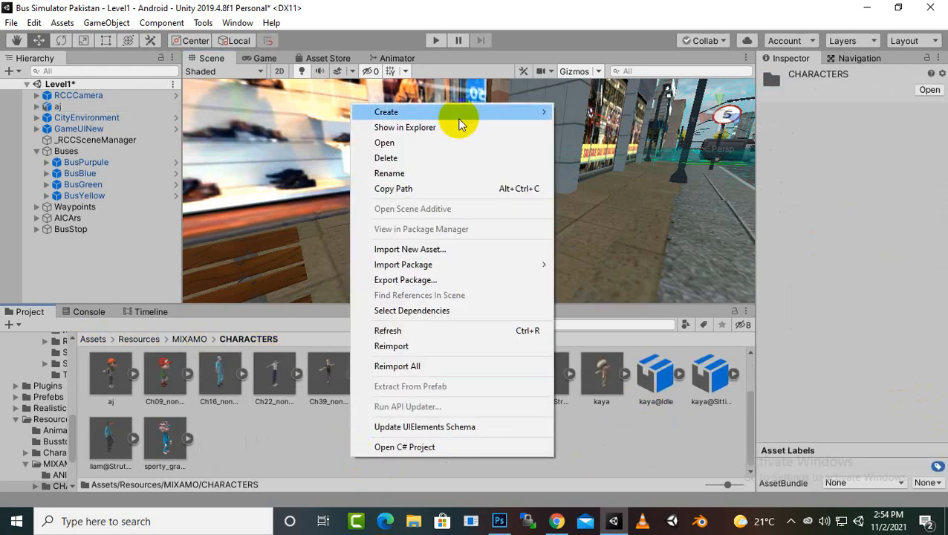
mouse_move(462, 111)
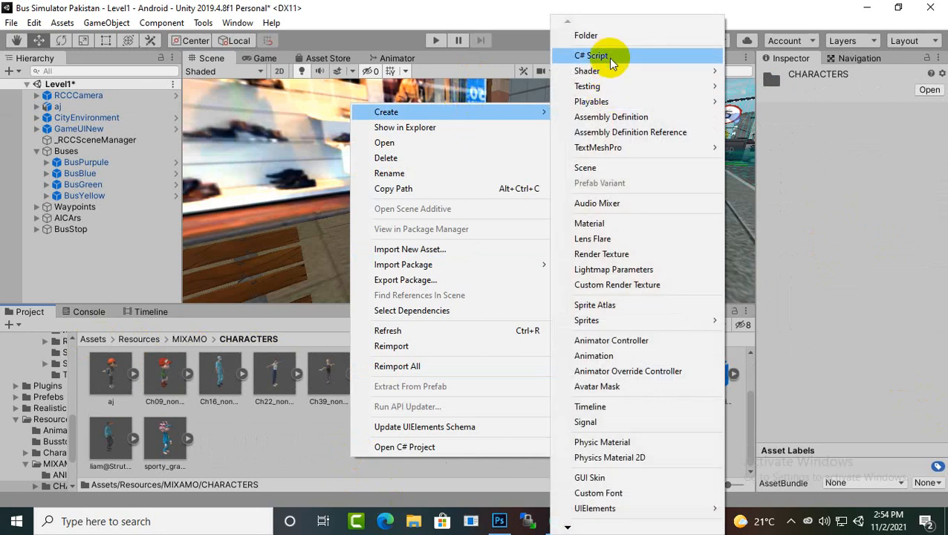
click(604, 340)
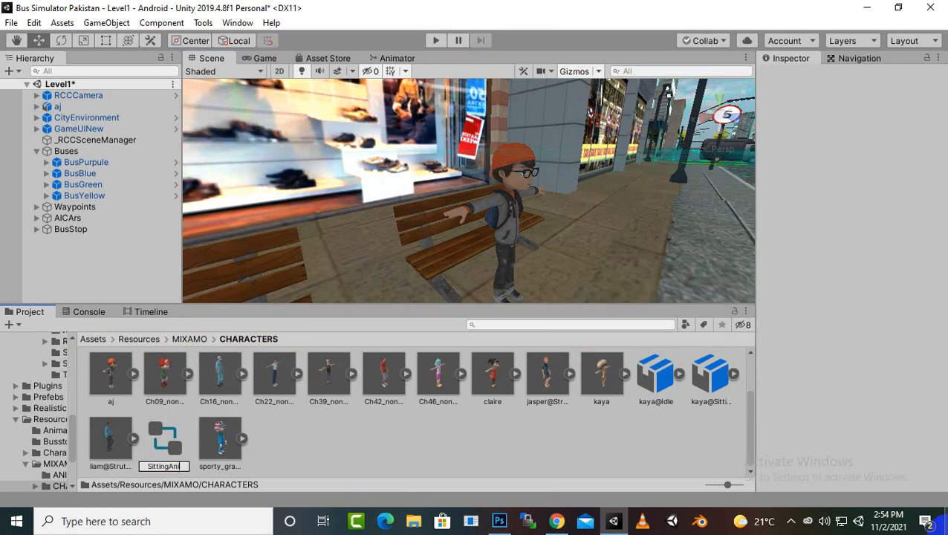
key(Return)
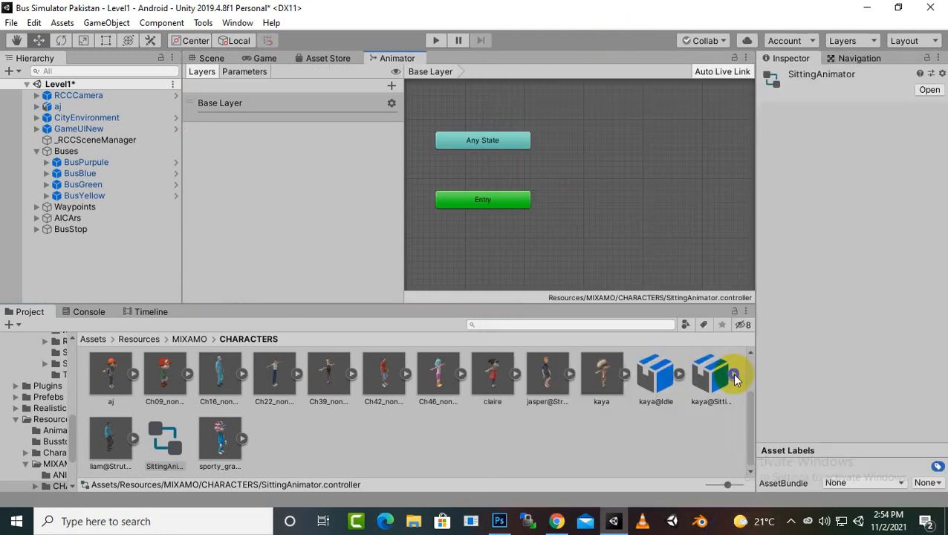
Add the Sitting Talking clip from the kaya@Sitting Talking model to SittingAnimator as its default state.
click(173, 449)
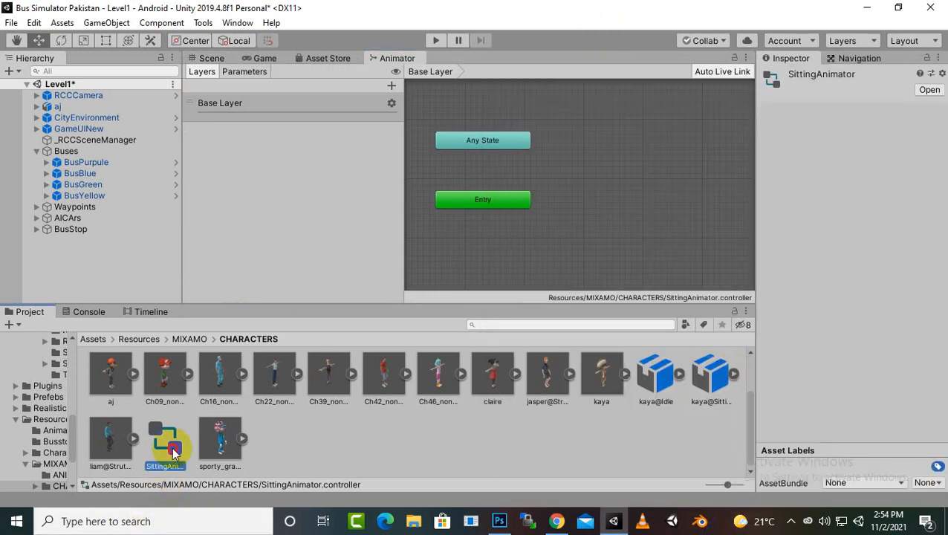
click(715, 383)
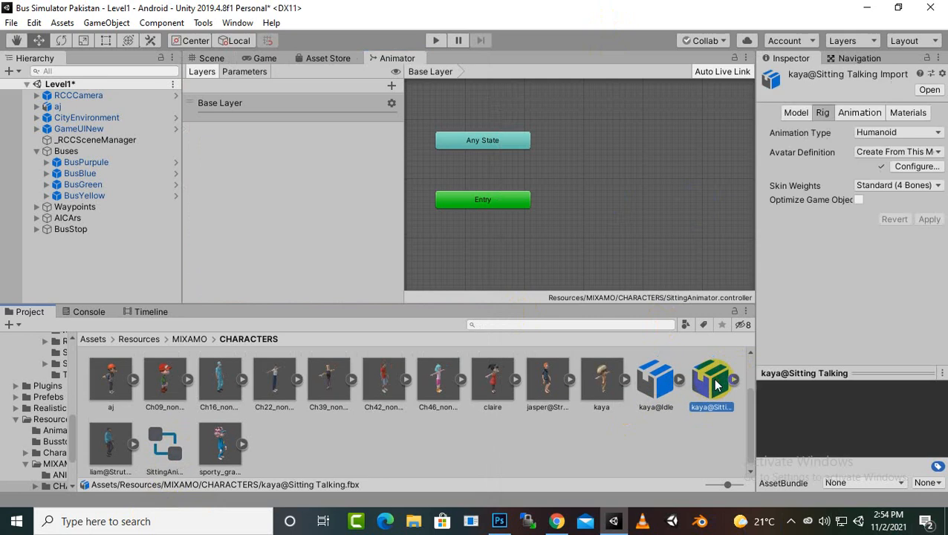
click(732, 379)
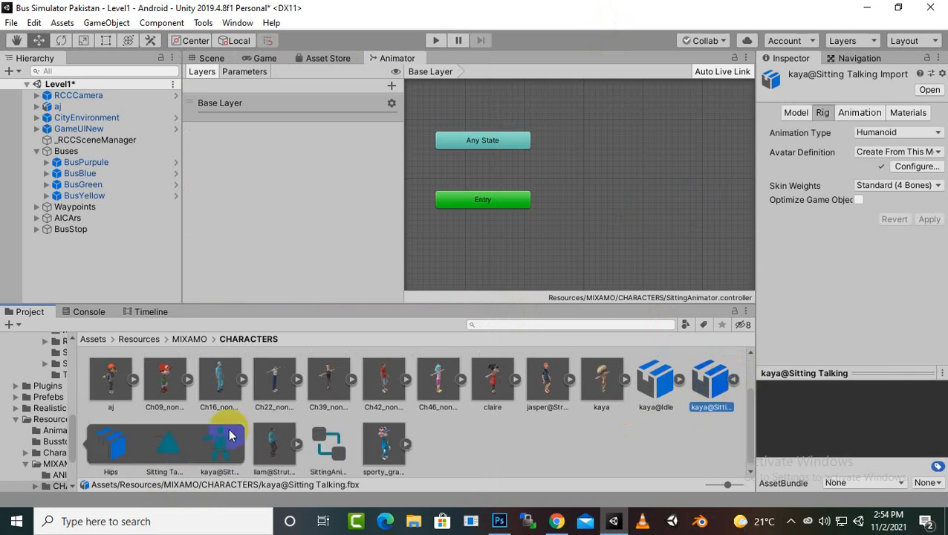
drag(164, 444, 588, 162)
middle_drag(590, 225, 553, 237)
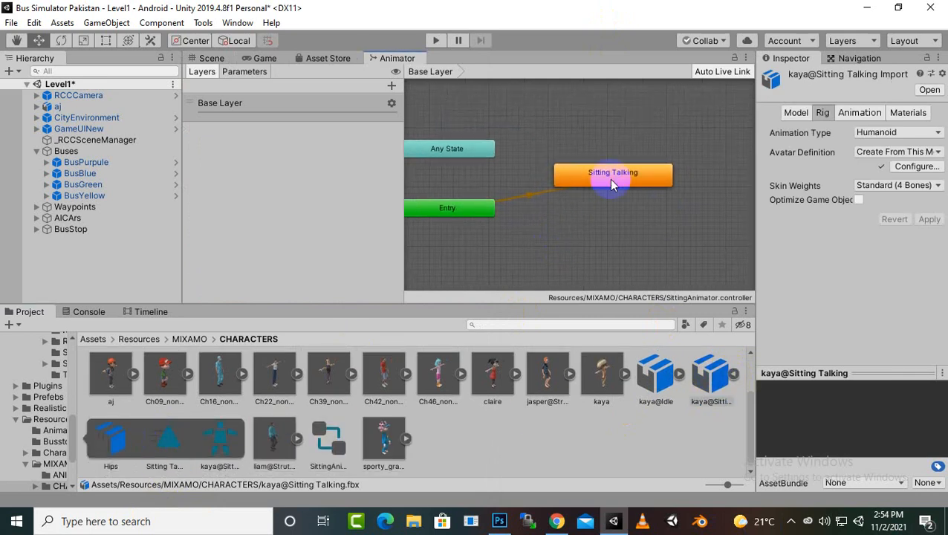
Enable Loop Time for the Sitting Talking animation in the kaya@Sitting Talking import settings and apply it.
click(711, 379)
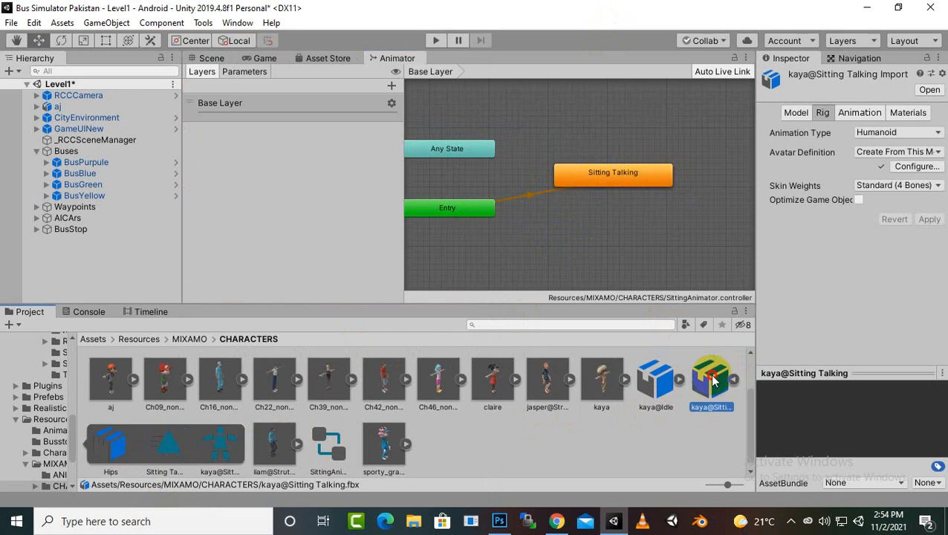
click(851, 110)
scroll(830, 311, down, 5)
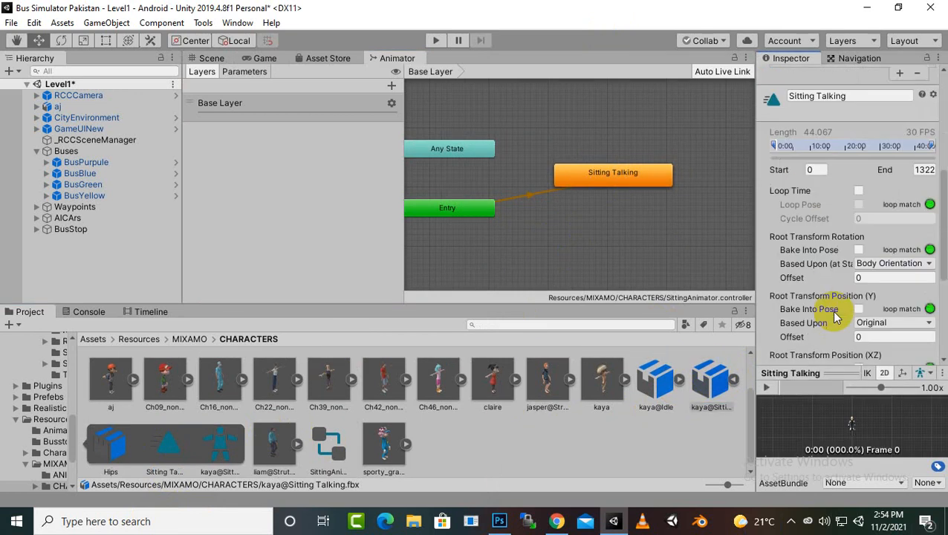
click(857, 193)
scroll(846, 256, down, 4)
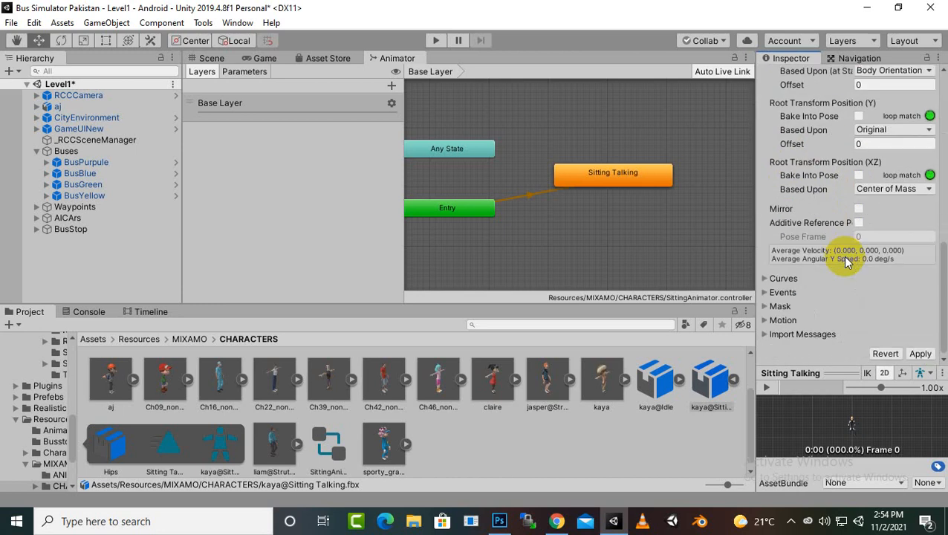
click(921, 349)
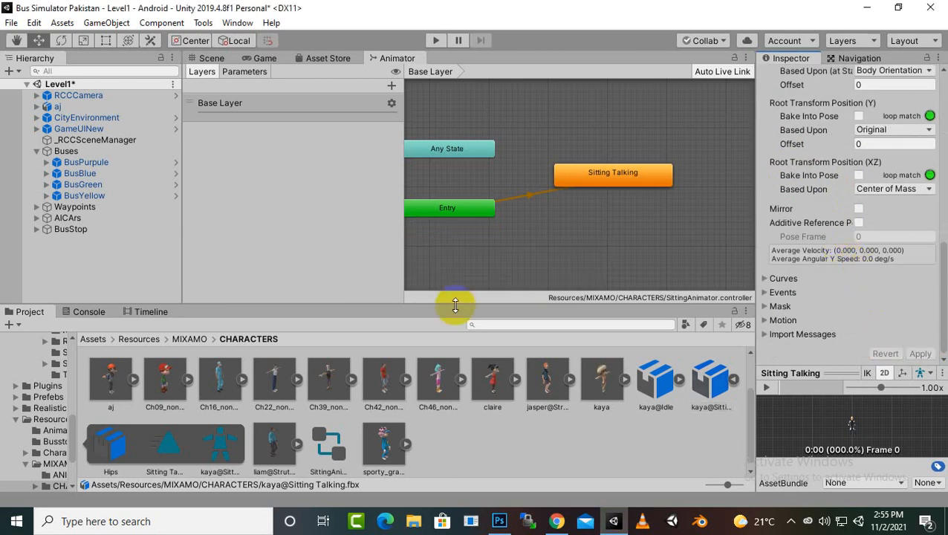
Assign SittingAnimator as the controller of the aj character's Animator component in the scene.
click(211, 58)
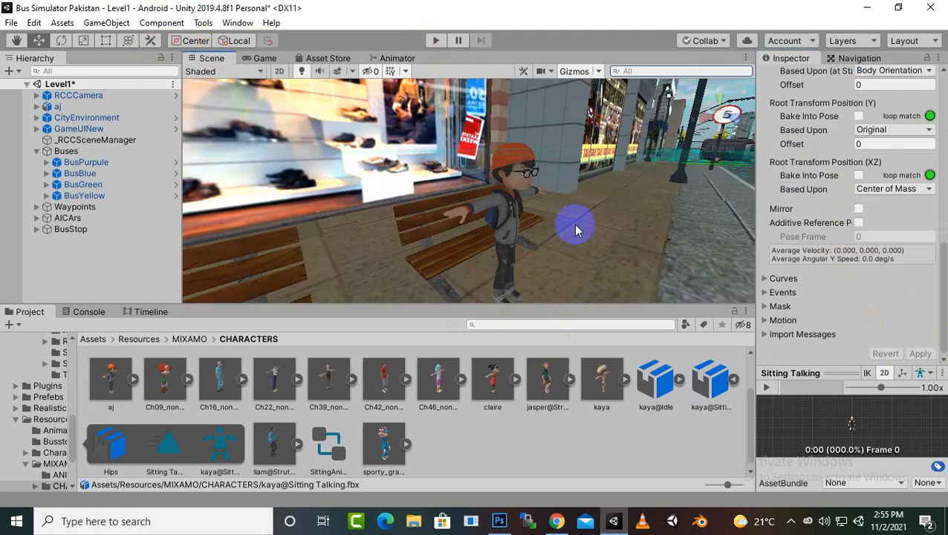
click(517, 218)
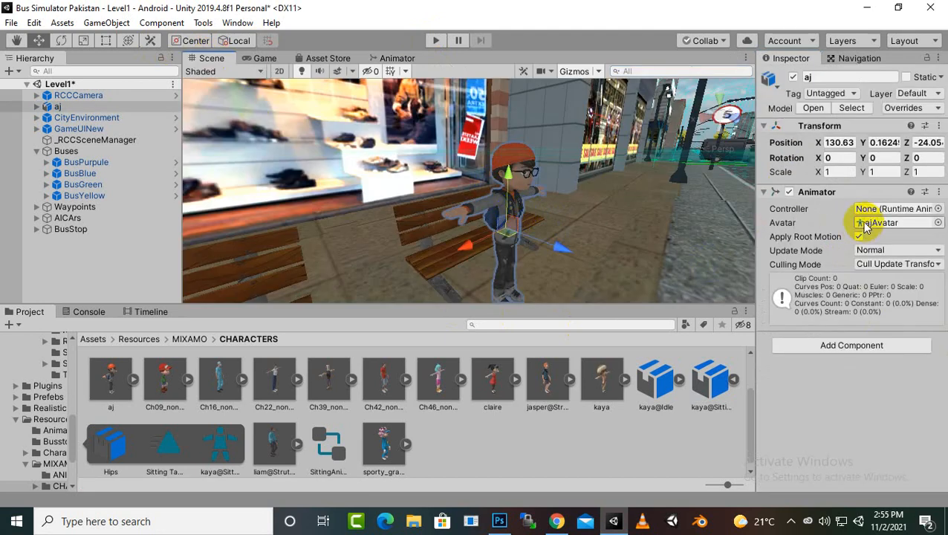
drag(325, 449, 875, 212)
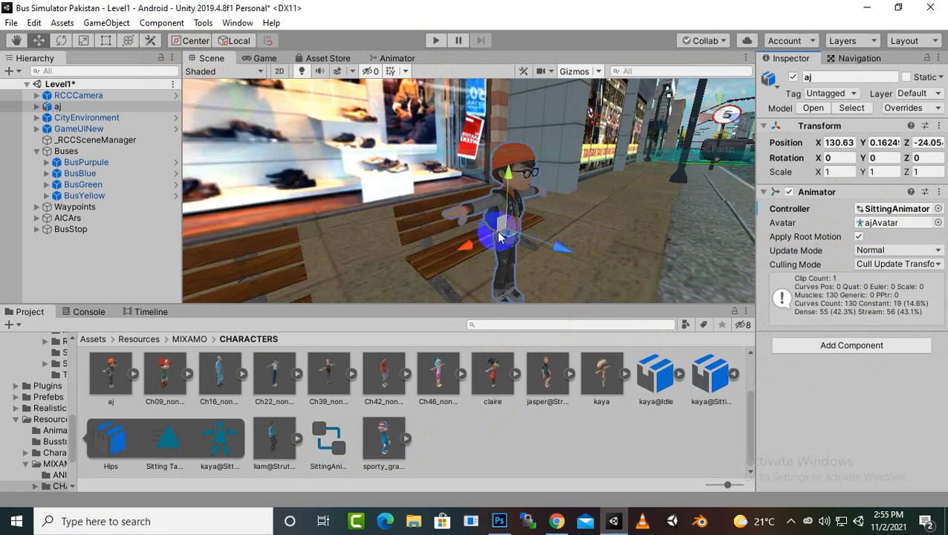
Move the aj character back along Z toward the bench, to about Z -24.28.
alt+drag(557, 210, 525, 196)
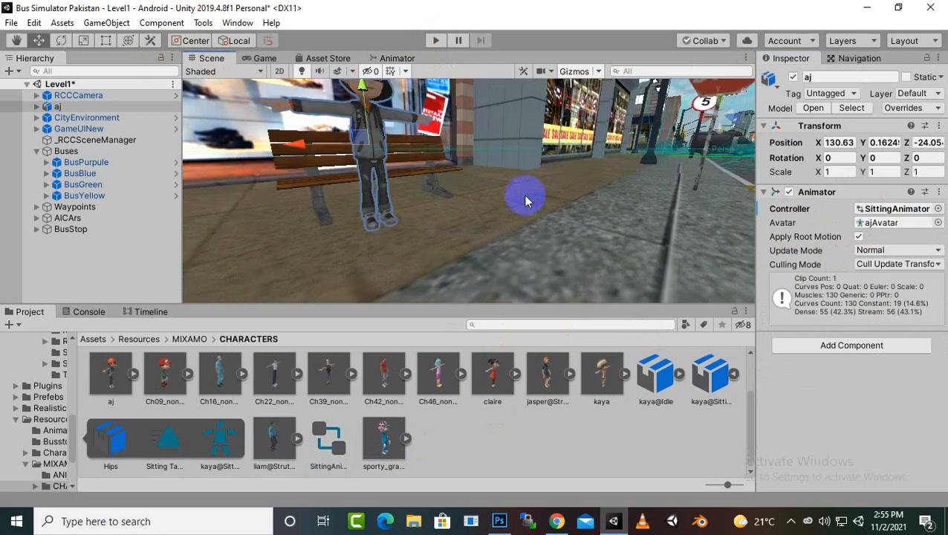
alt+drag(397, 234, 396, 247)
middle_drag(396, 247, 402, 245)
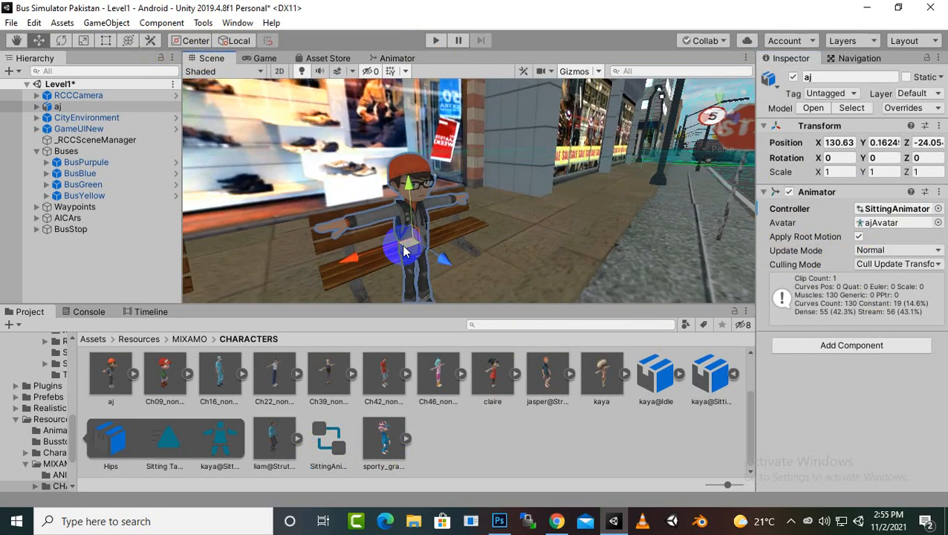
middle_drag(494, 221, 548, 210)
drag(739, 224, 718, 221)
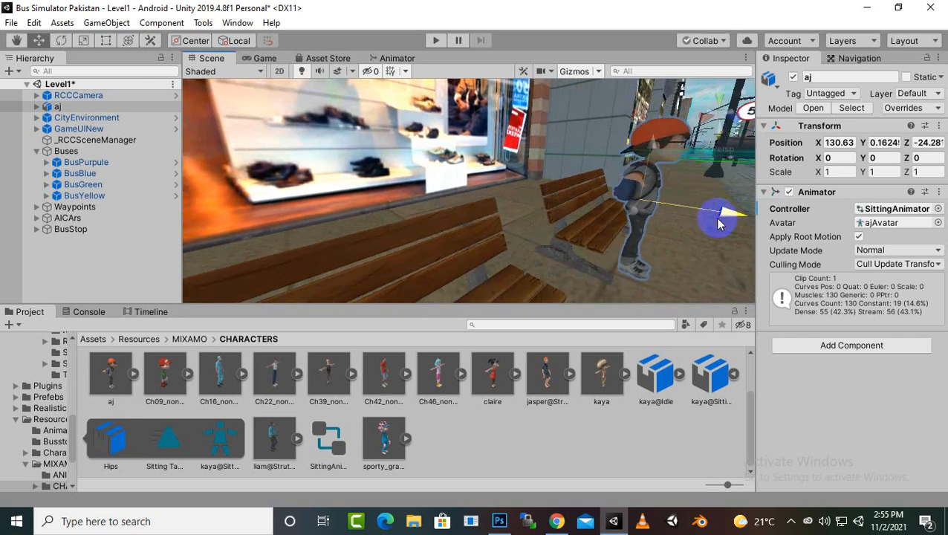
Test-run the game briefly, stop it and turn off Maximize On Play in the Game view.
click(436, 40)
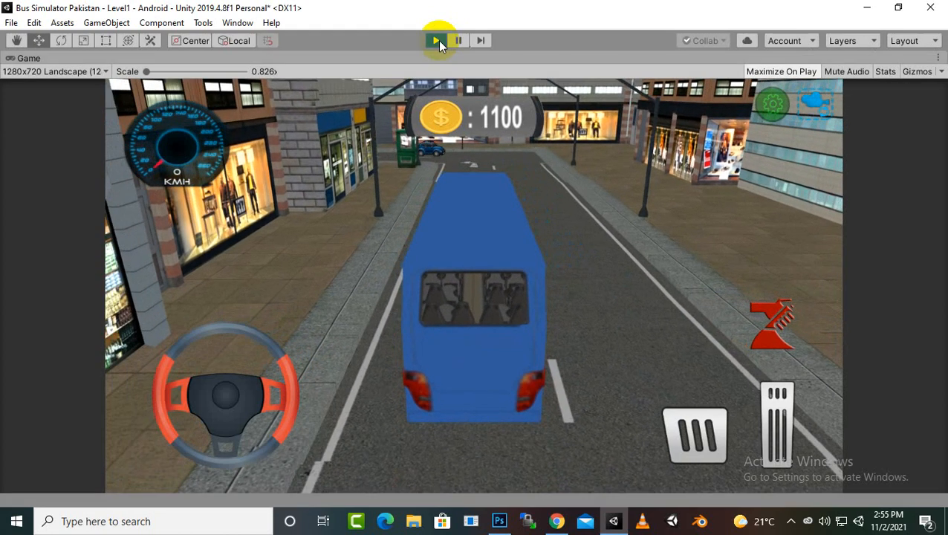
click(437, 40)
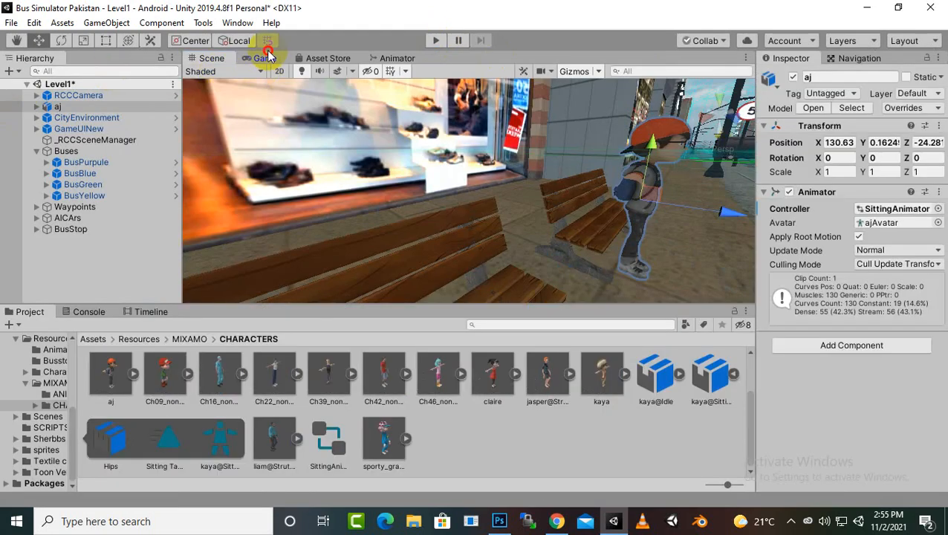
click(266, 57)
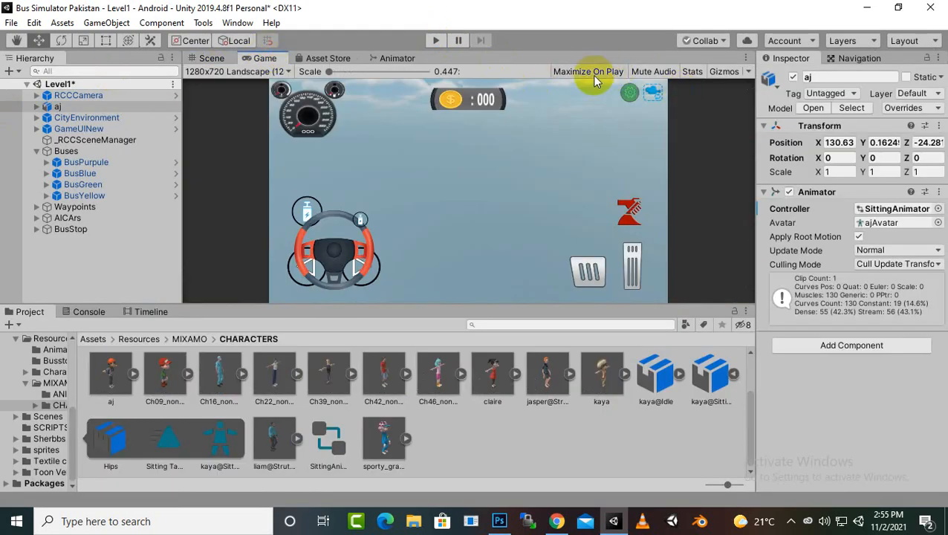
Run the game and move the sitting aj character onto the bench seat, to about X 129.54, Y 0.24, Z -24.6.
click(437, 40)
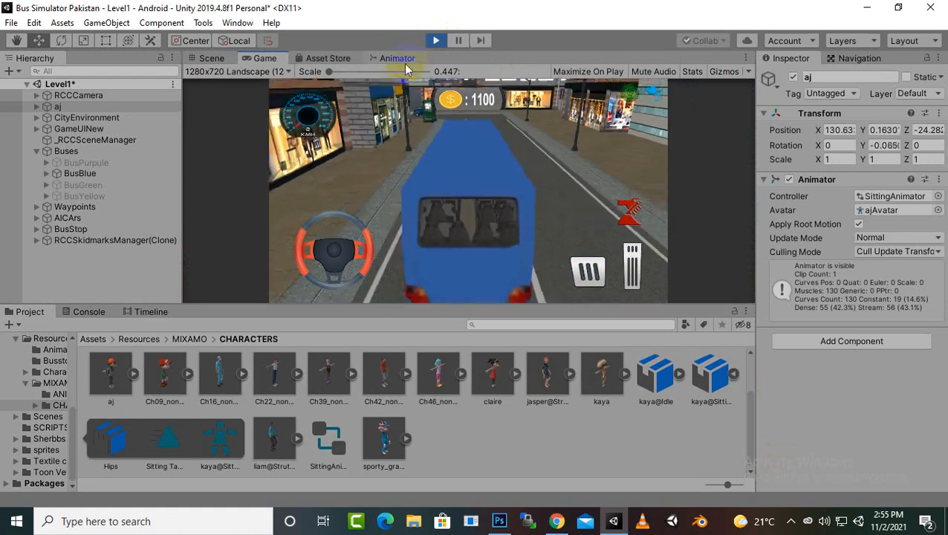
click(223, 59)
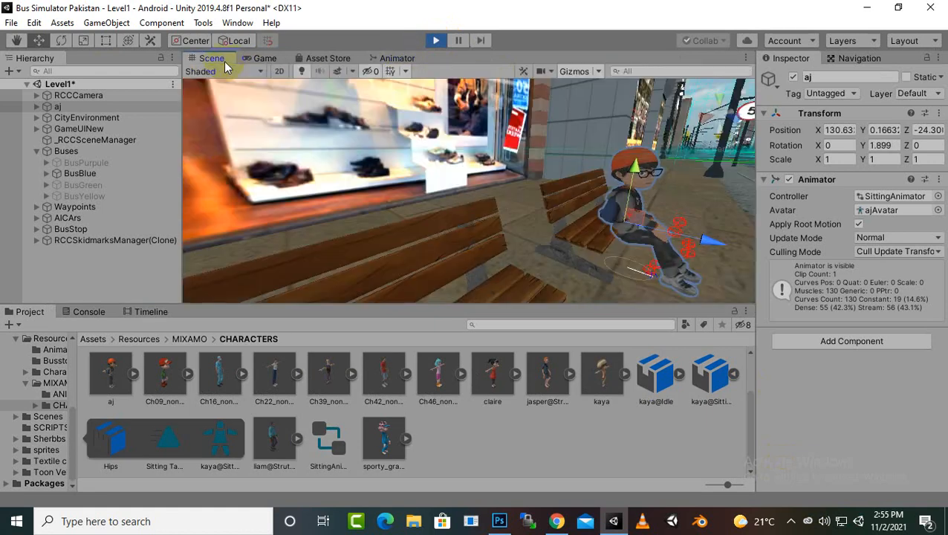
middle_drag(652, 258, 590, 274)
scroll(619, 273, up, 2)
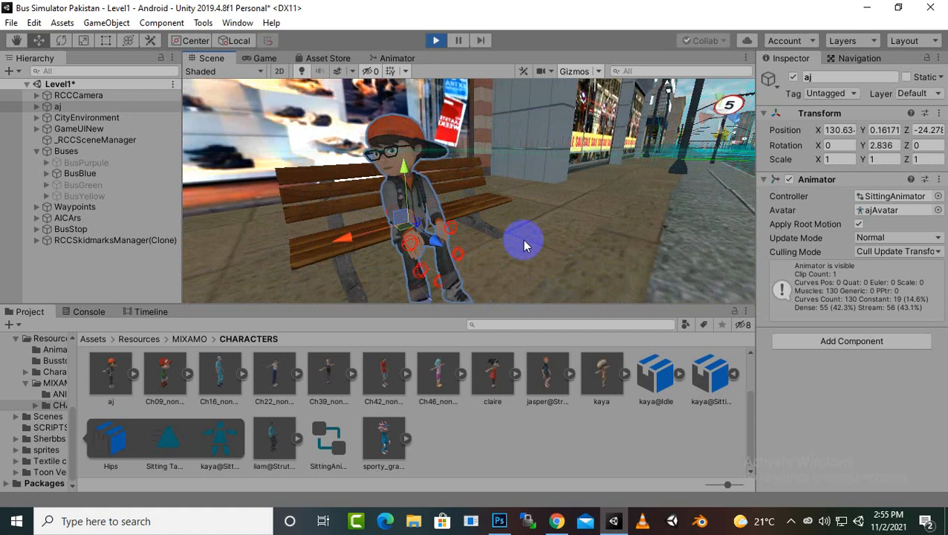
mouse_move(523, 240)
middle_down()
mouse_move(537, 227)
mouse_move(536, 240)
middle_up()
drag(452, 277, 528, 166)
middle_drag(628, 214, 646, 212)
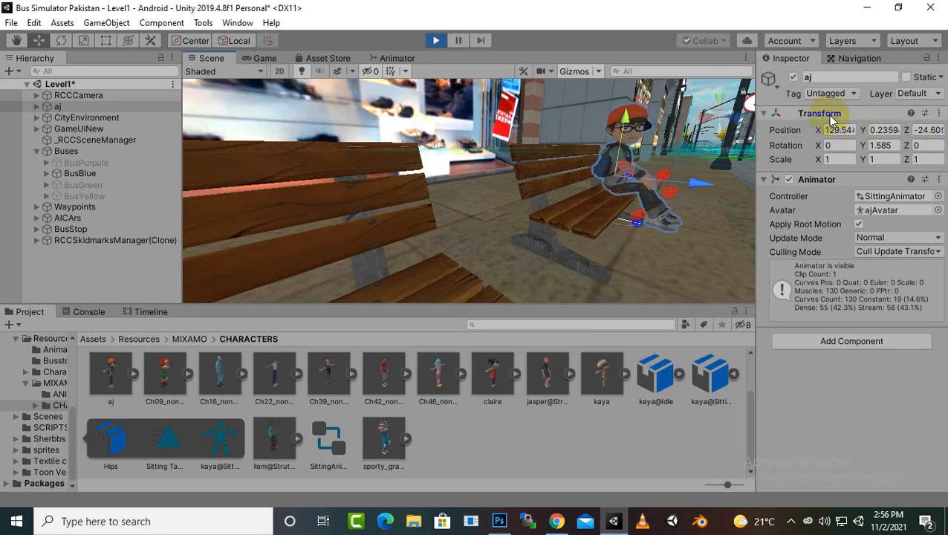
Copy aj's Transform component while the game is running, and exit play mode.
click(75, 95)
click(133, 107)
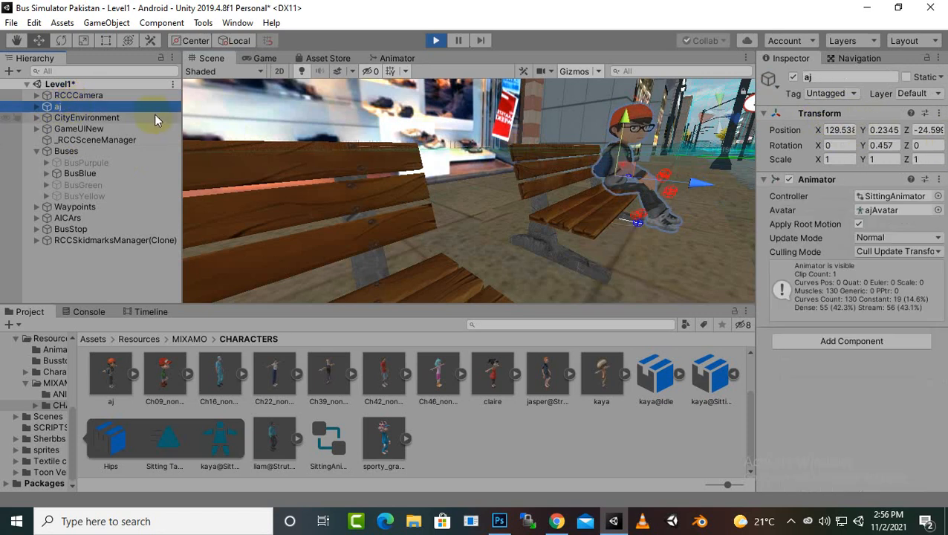
click(940, 113)
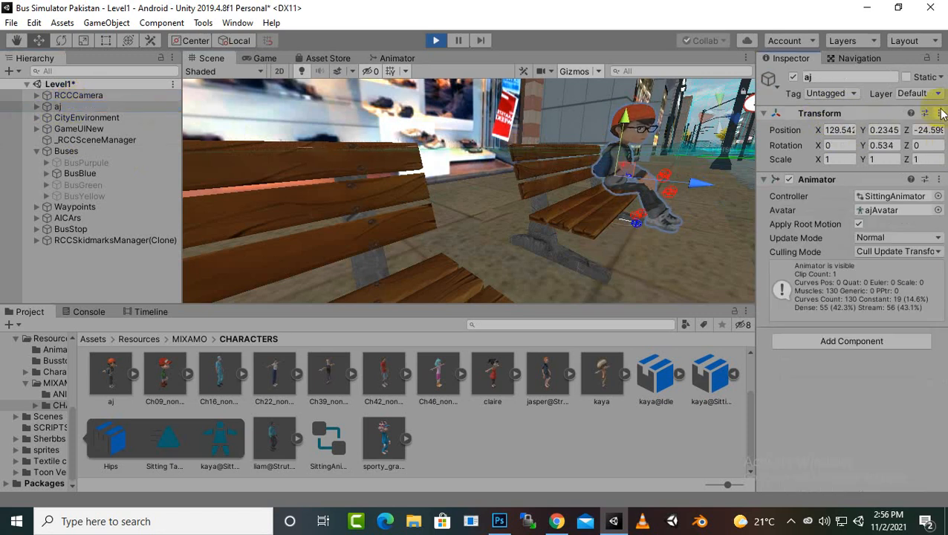
click(940, 113)
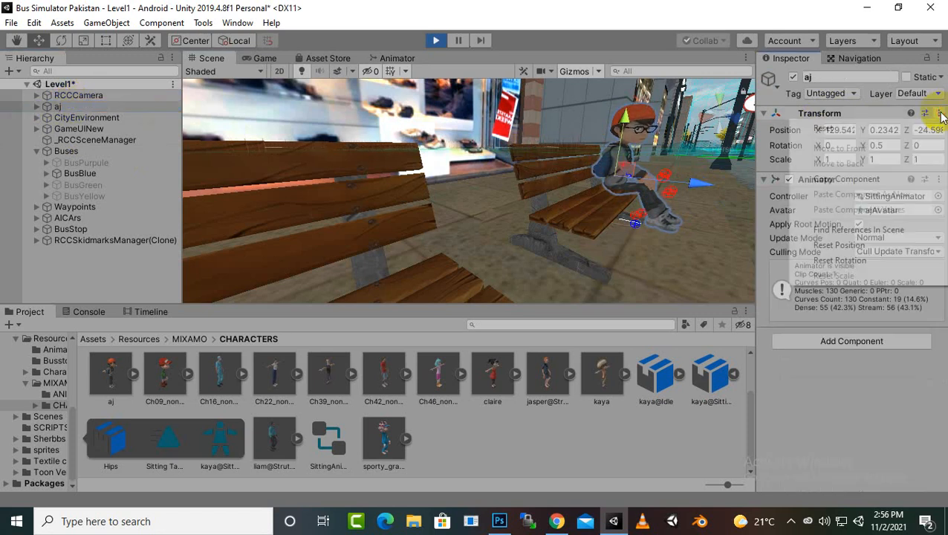
click(845, 179)
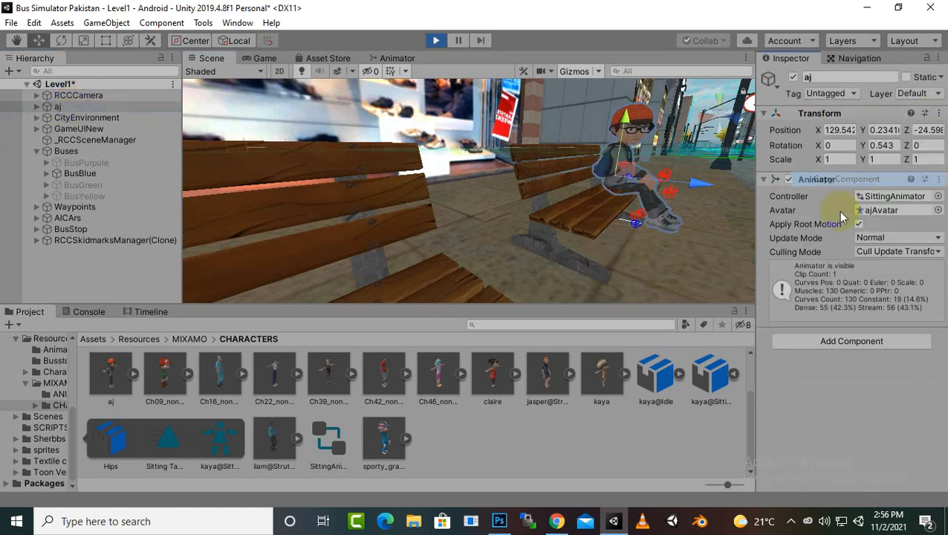
click(436, 42)
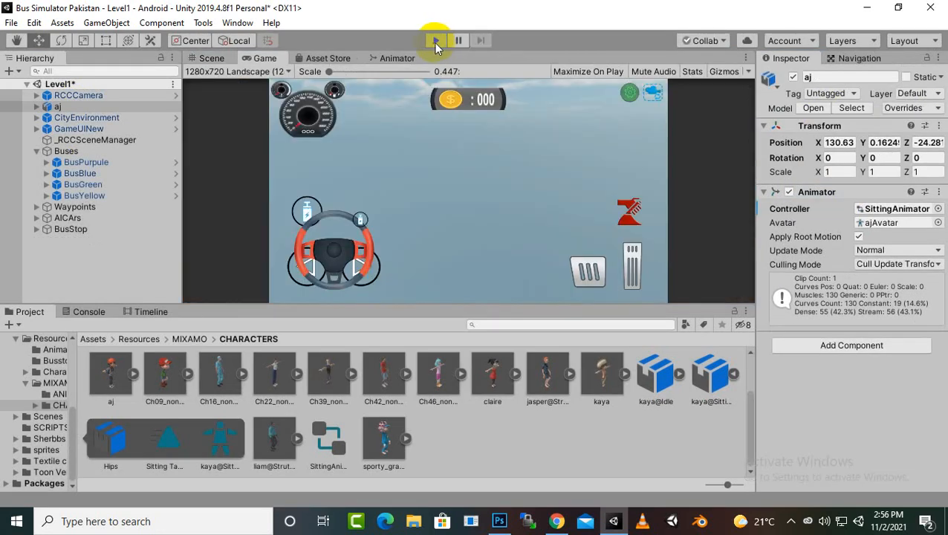
Paste the copied Transform component values onto the aj character in the edited scene.
click(61, 106)
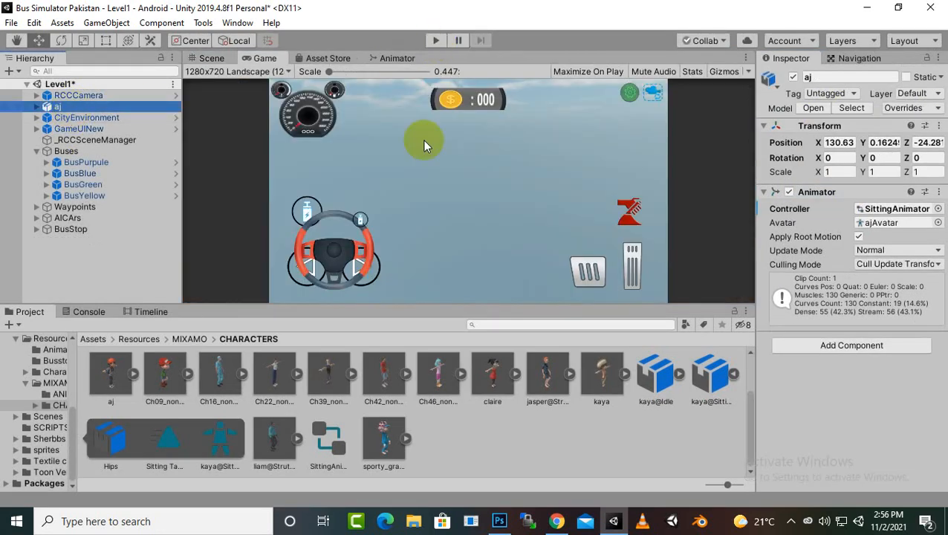
click(937, 126)
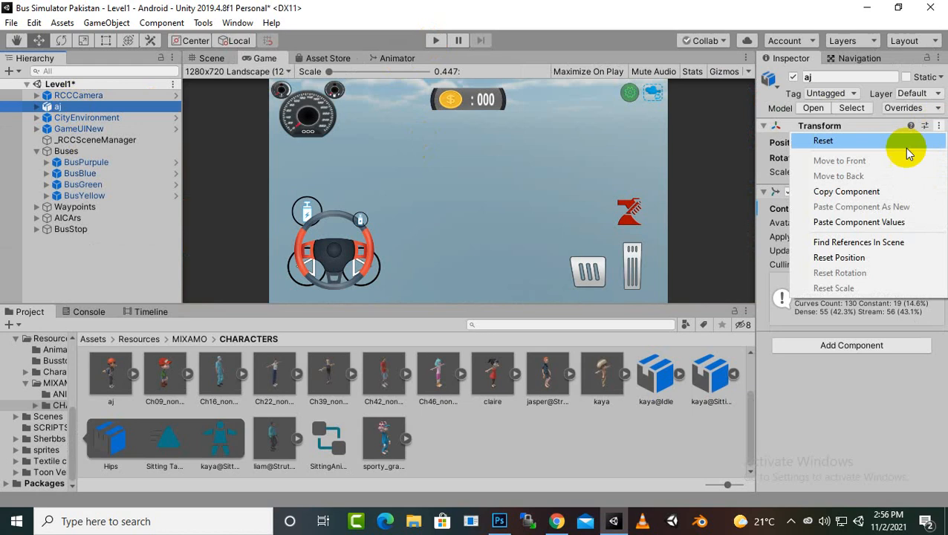
click(855, 222)
Run the game again and examine aj's sitting pose on the bench up close in the scene.
click(435, 40)
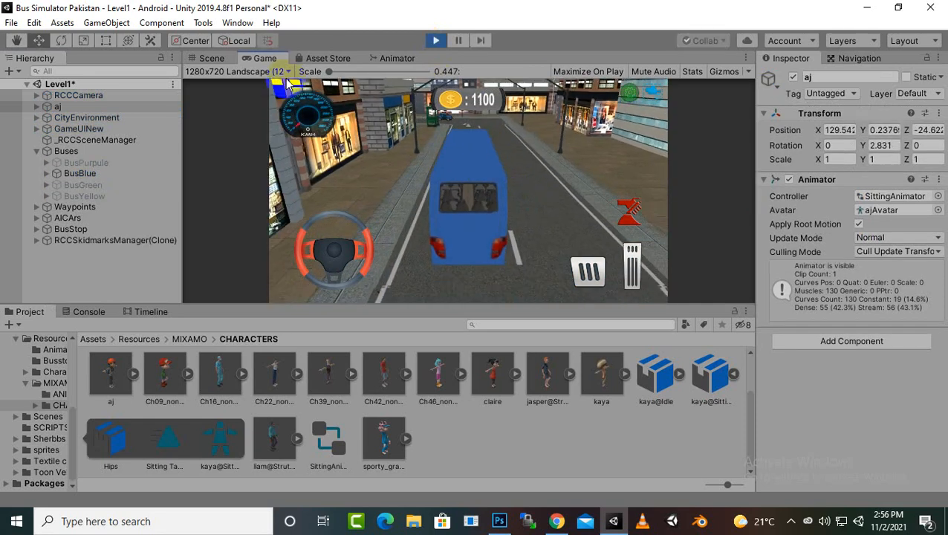
click(211, 58)
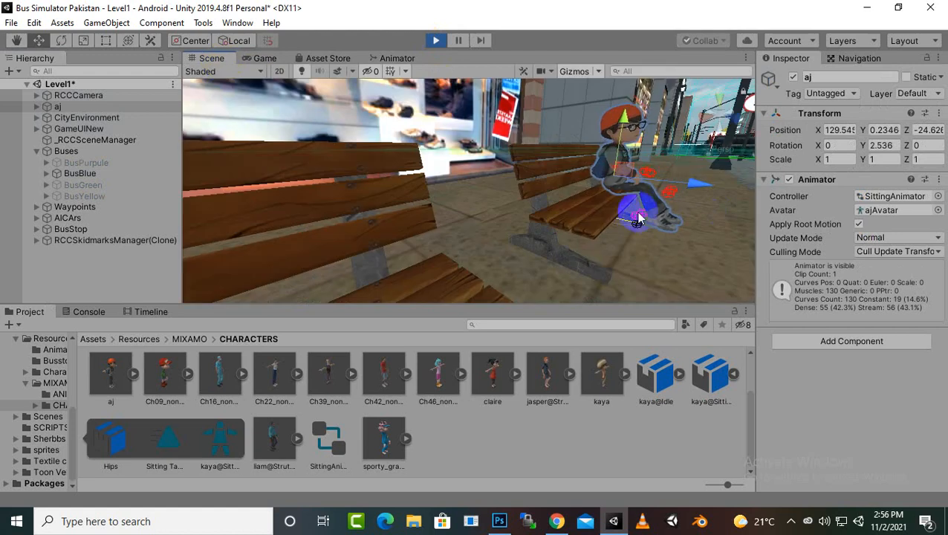
alt+drag(638, 232, 586, 238)
scroll(475, 236, up, 3)
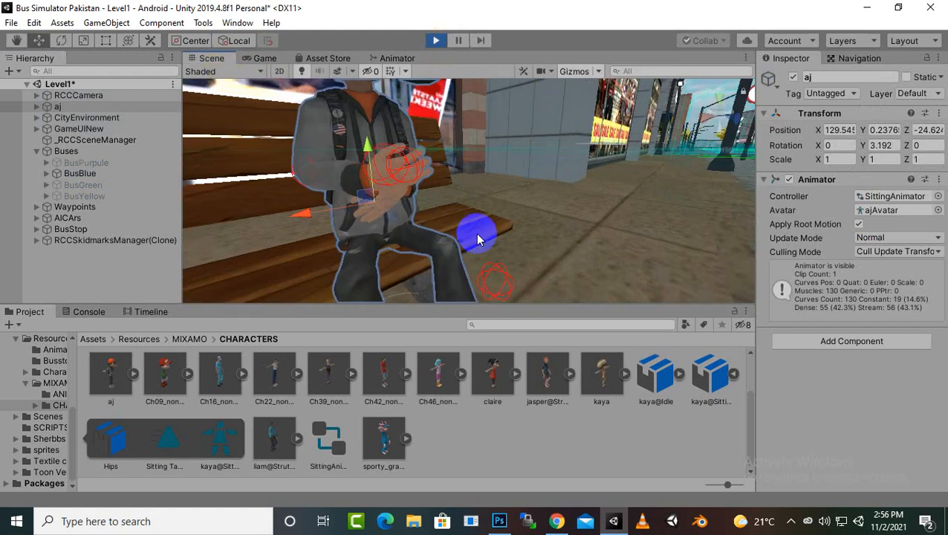
Frame the seated aj character on the bench to check its pose, exit play mode and return to the scene view.
scroll(476, 236, down, 3)
mouse_move(524, 242)
middle_down()
mouse_move(564, 245)
mouse_move(513, 251)
middle_up()
key(f)
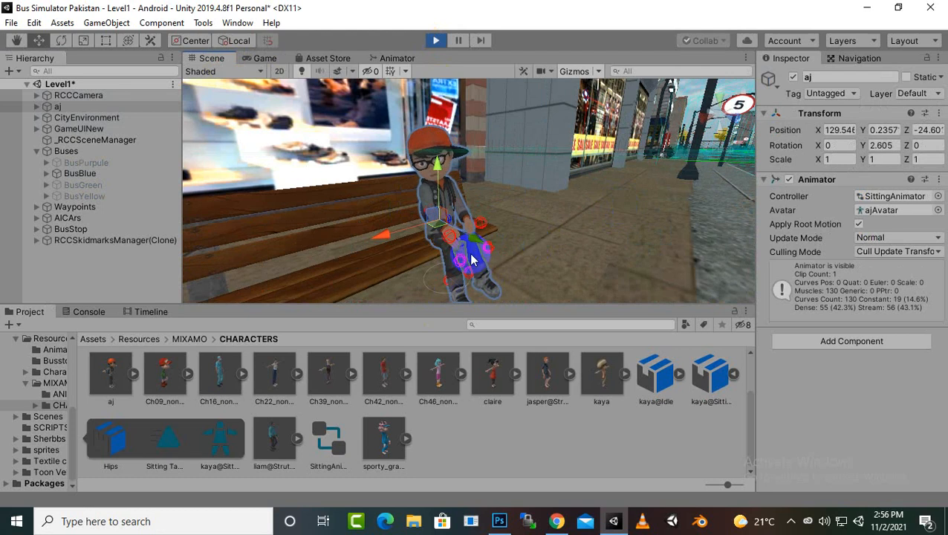
click(436, 41)
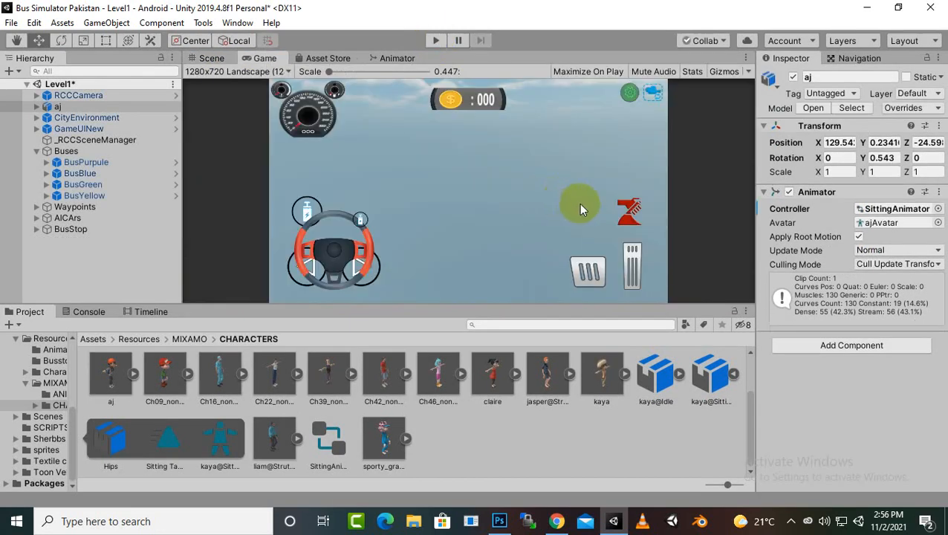
click(209, 59)
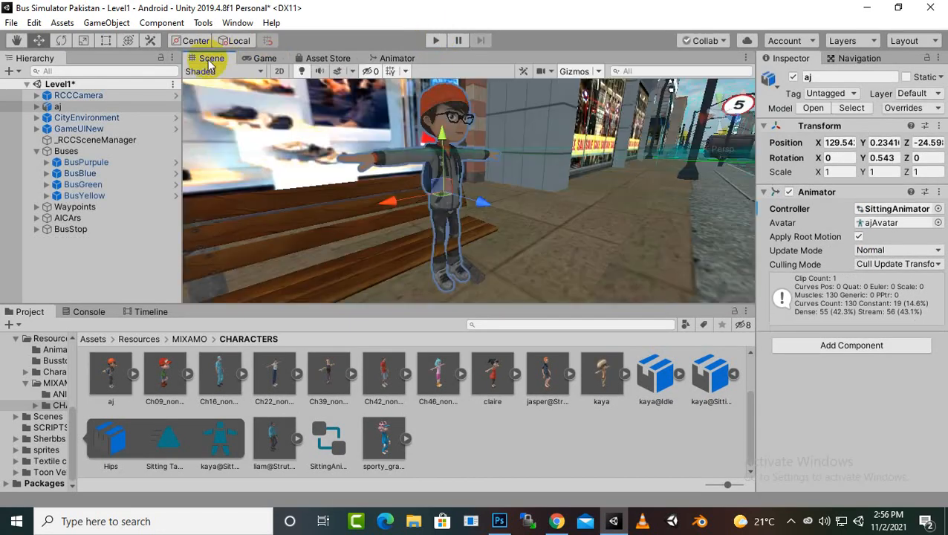
Place the Ch16_nonPBR character in front of the empty bench next to aj's and assign it the SittingAnimator controller.
middle_drag(515, 201, 542, 195)
scroll(543, 193, down, 4)
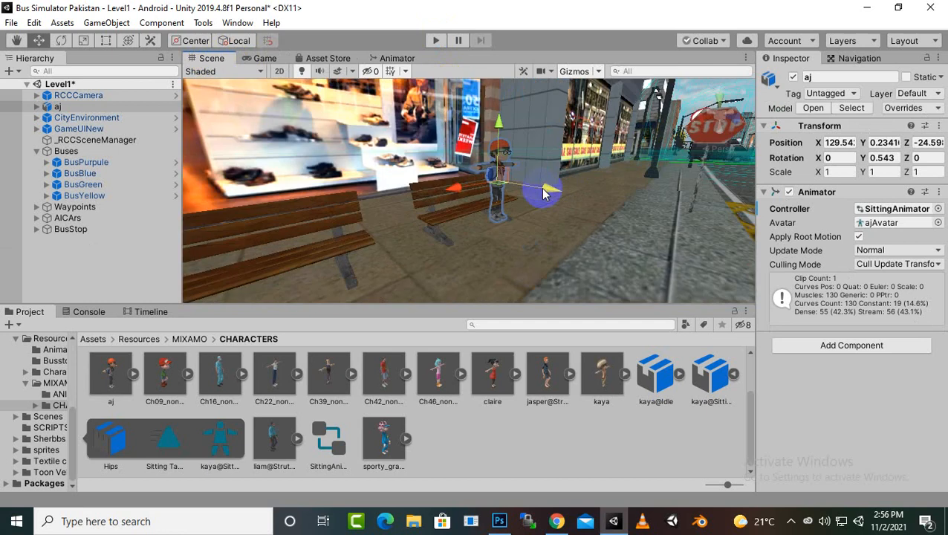
middle_drag(437, 235, 454, 225)
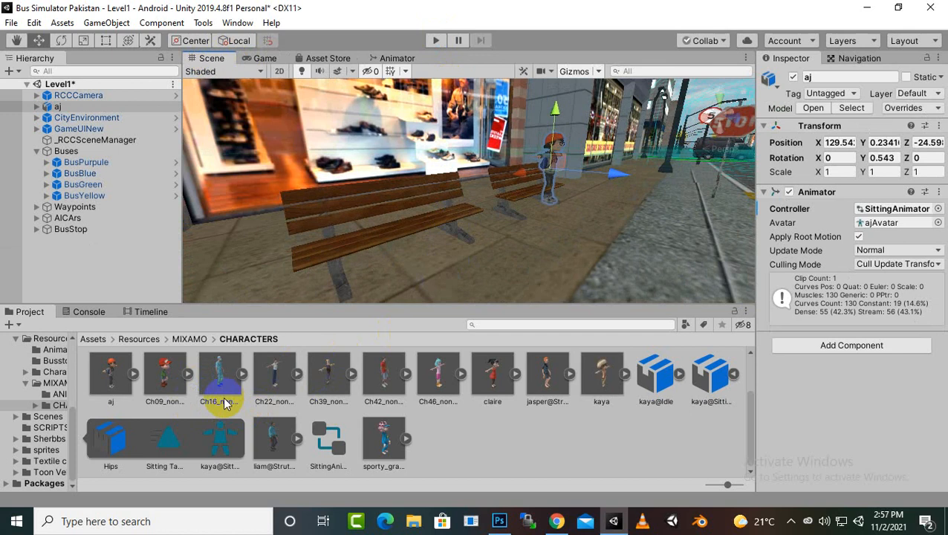
drag(223, 386, 476, 262)
scroll(488, 262, up, 3)
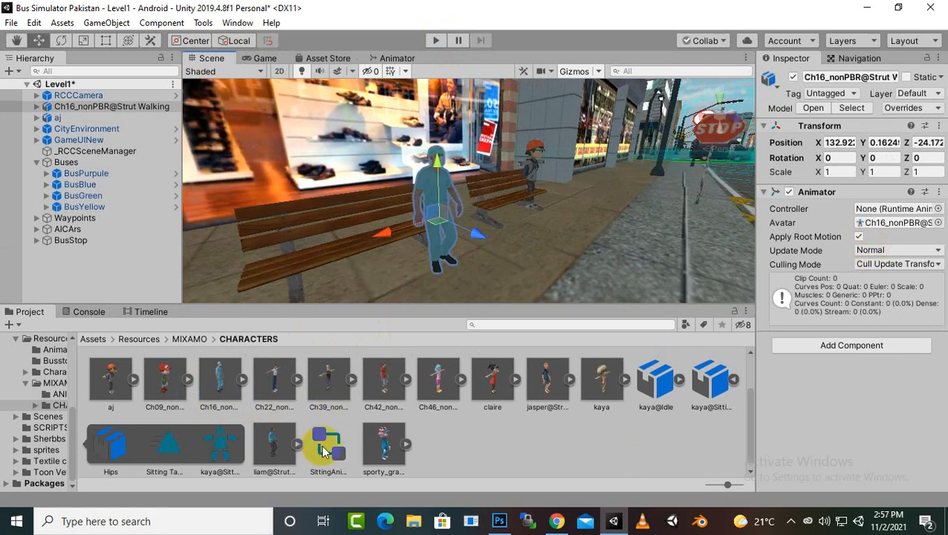
drag(323, 451, 869, 210)
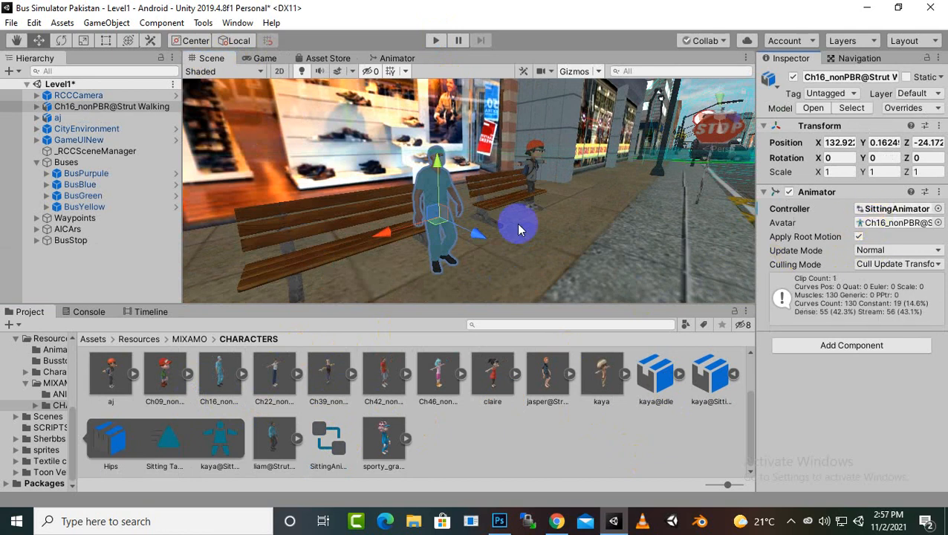
Shift the Ch16 character to X 133.18, run the game and move it onto the bench seat, to about Y 0.26, Z -24.59.
middle_drag(420, 225, 481, 227)
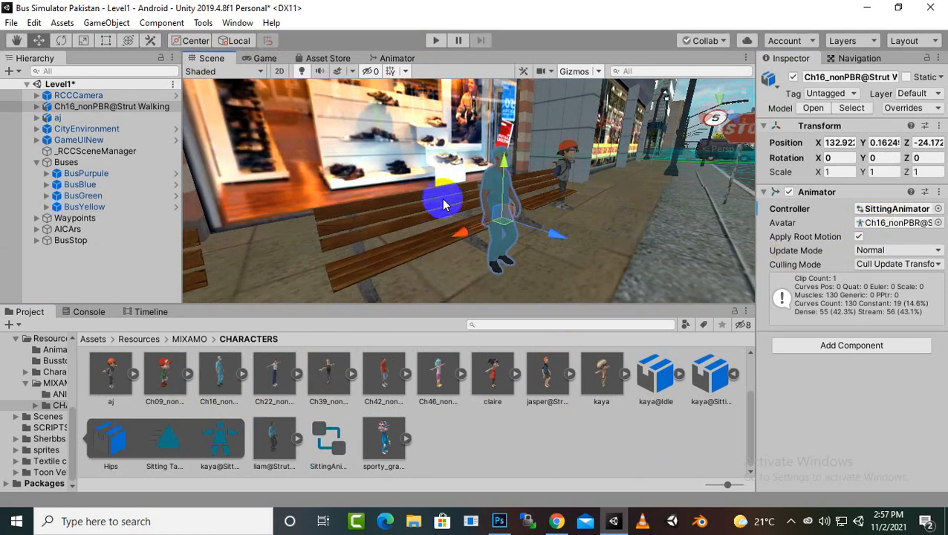
drag(466, 238, 456, 248)
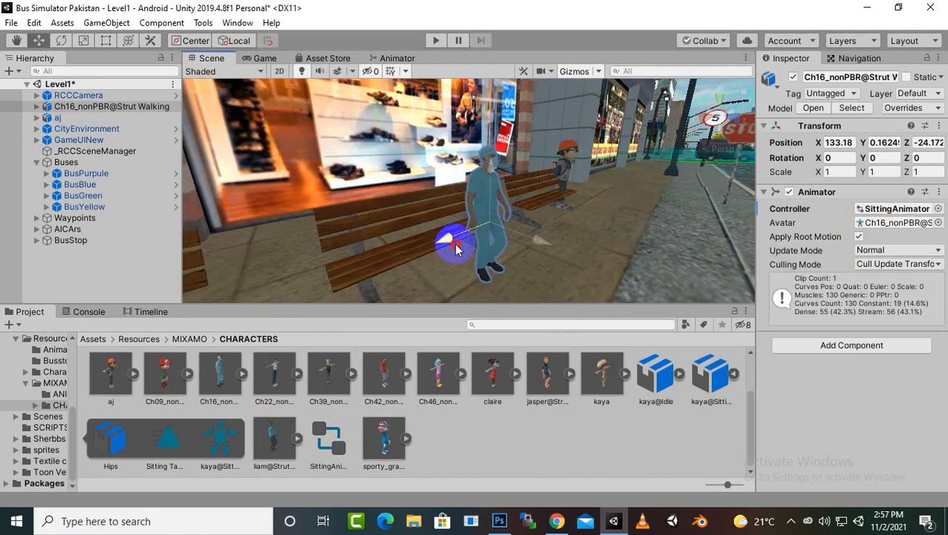
click(437, 40)
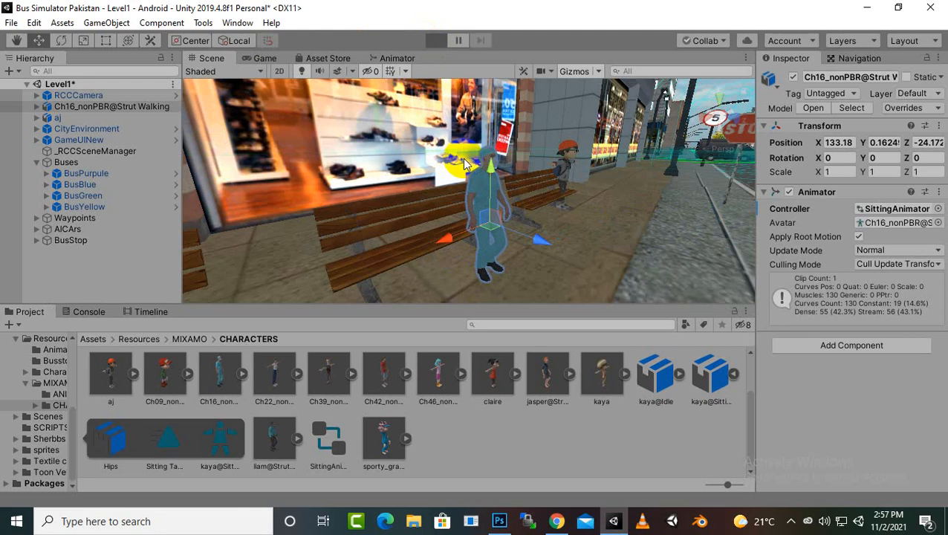
click(213, 64)
middle_drag(649, 254, 674, 252)
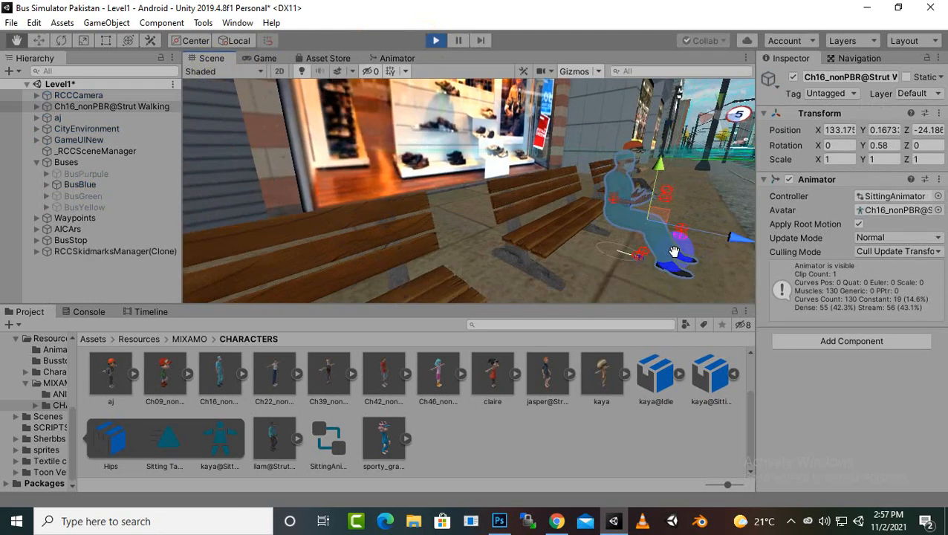
drag(725, 234, 703, 247)
drag(614, 159, 617, 153)
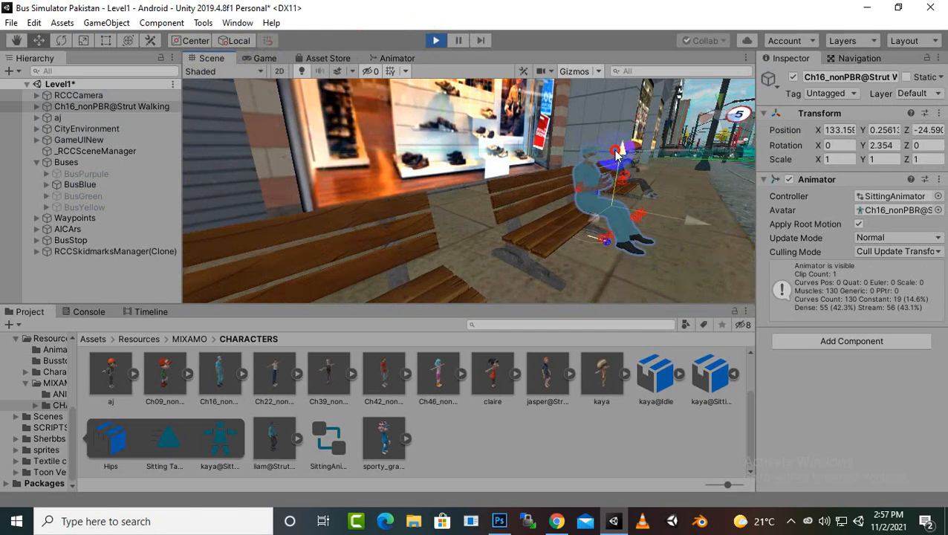
middle_drag(688, 216, 662, 228)
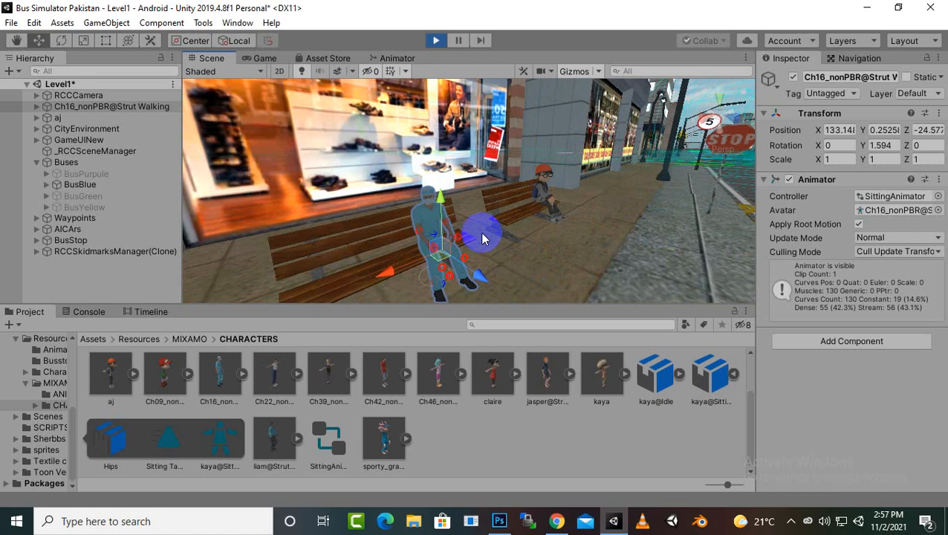
scroll(482, 237, up, 3)
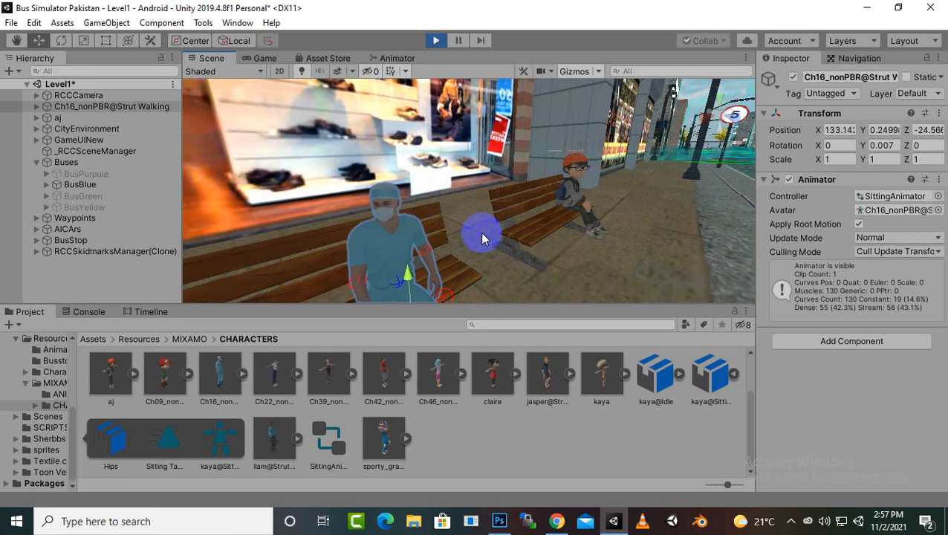
Copy the Ch16 character's Transform during play, paste its values onto the character after exiting play mode, and save the scene.
click(938, 113)
click(902, 182)
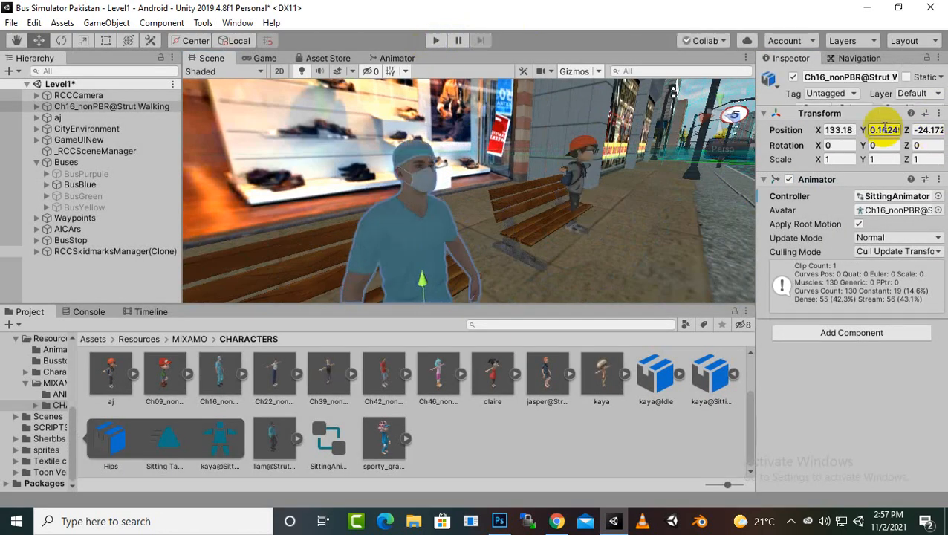
click(938, 125)
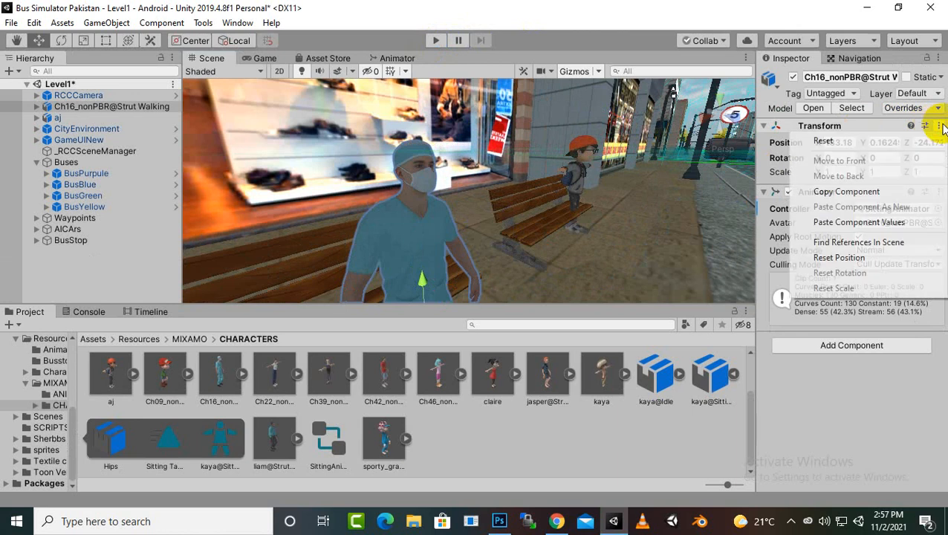
click(850, 223)
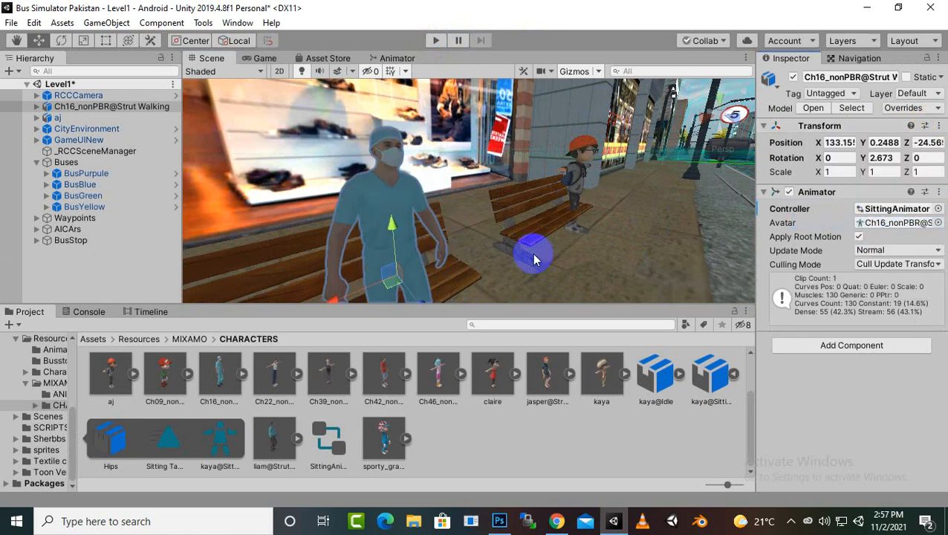
key(ctrl+s)
Place the Ch39_nonPBR character in front of aj's bench, beside aj, at about X 130.78, Z -24.32.
scroll(566, 228, down, 3)
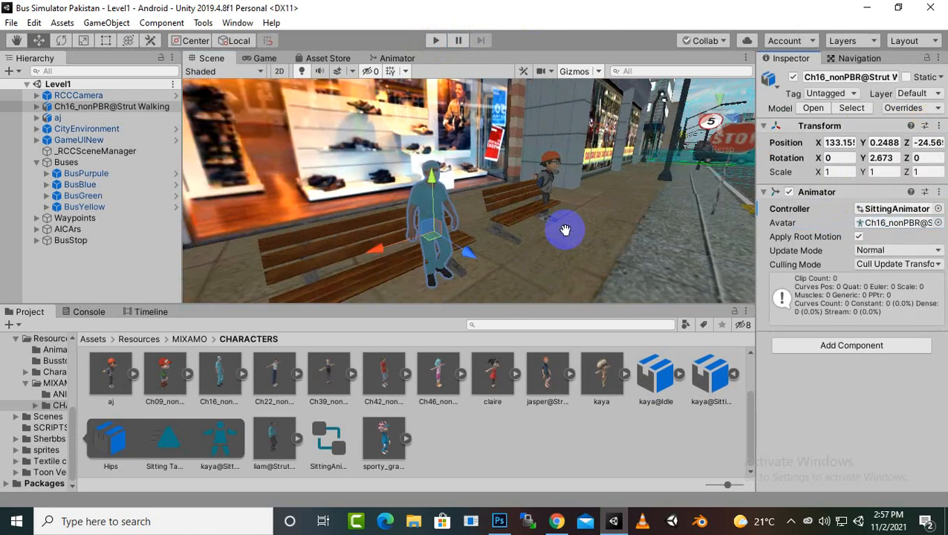
middle_drag(564, 229, 582, 225)
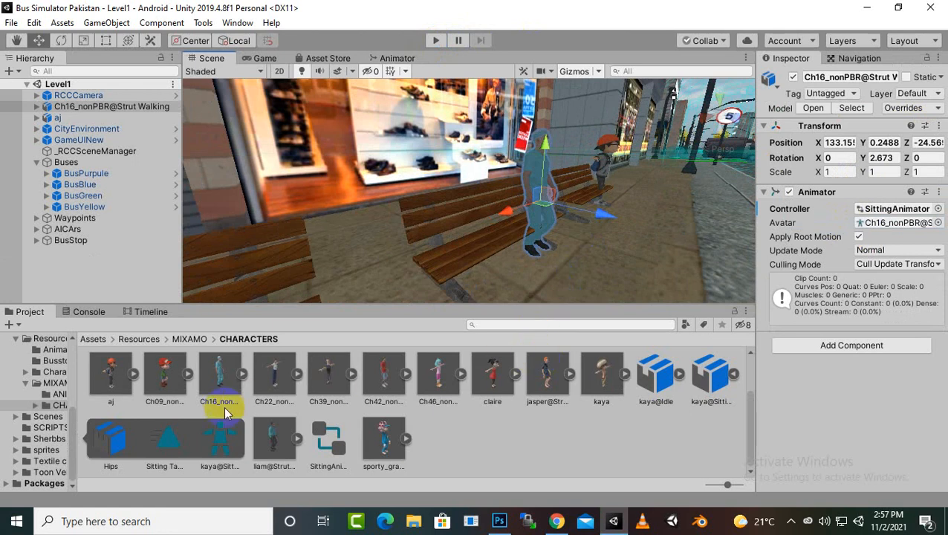
middle_drag(519, 274, 475, 275)
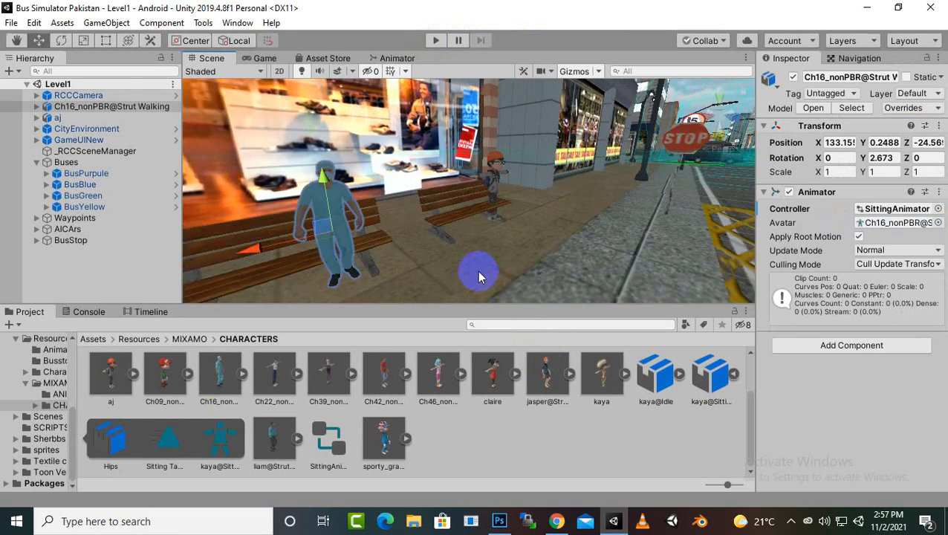
scroll(478, 268, up, 4)
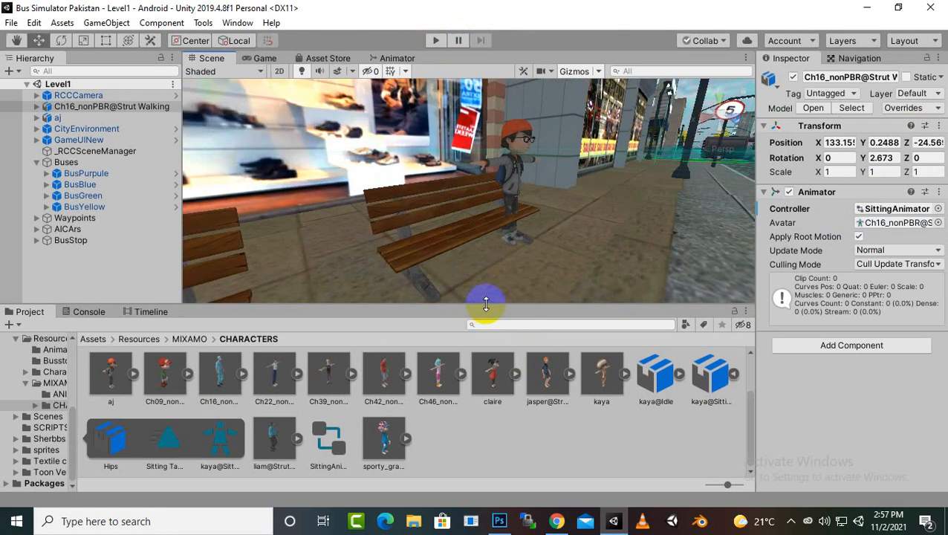
click(275, 445)
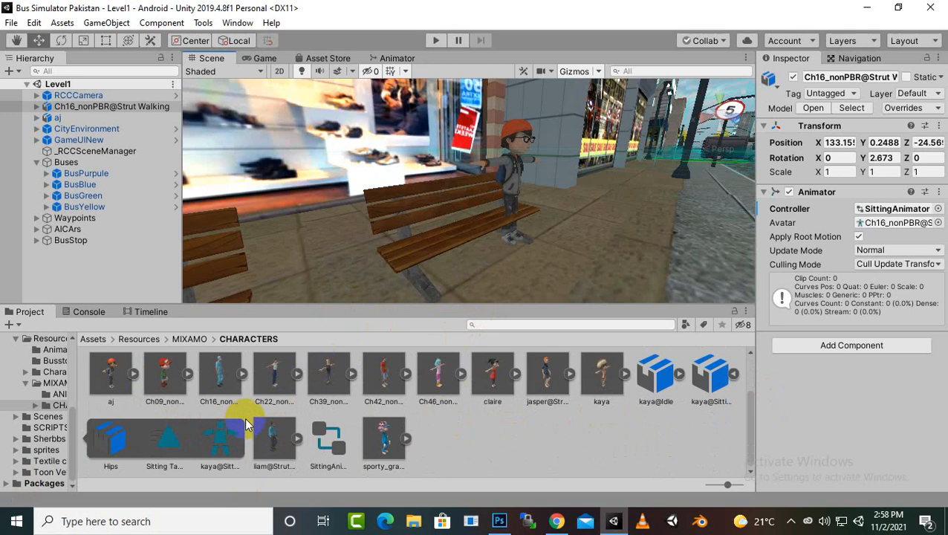
drag(328, 382, 465, 295)
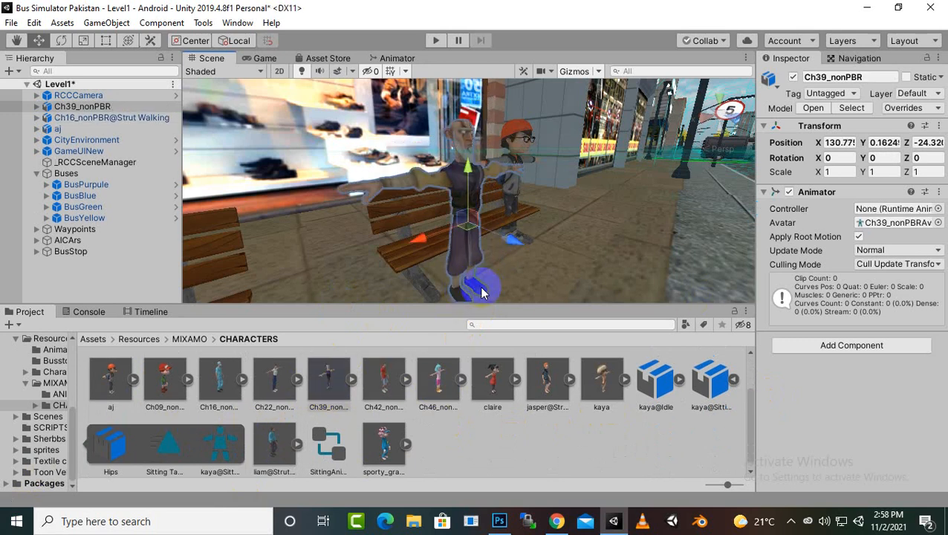
Preview the Sitting Idle clip of kaya@Sitting Idle in the MIXAMO ANIMATIONS folder.
click(178, 339)
double_click(112, 380)
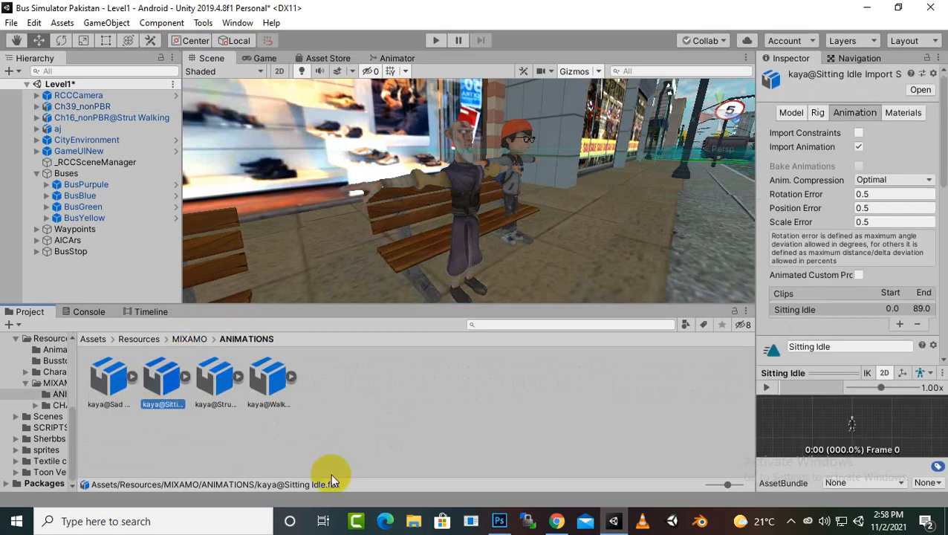
click(214, 380)
click(165, 379)
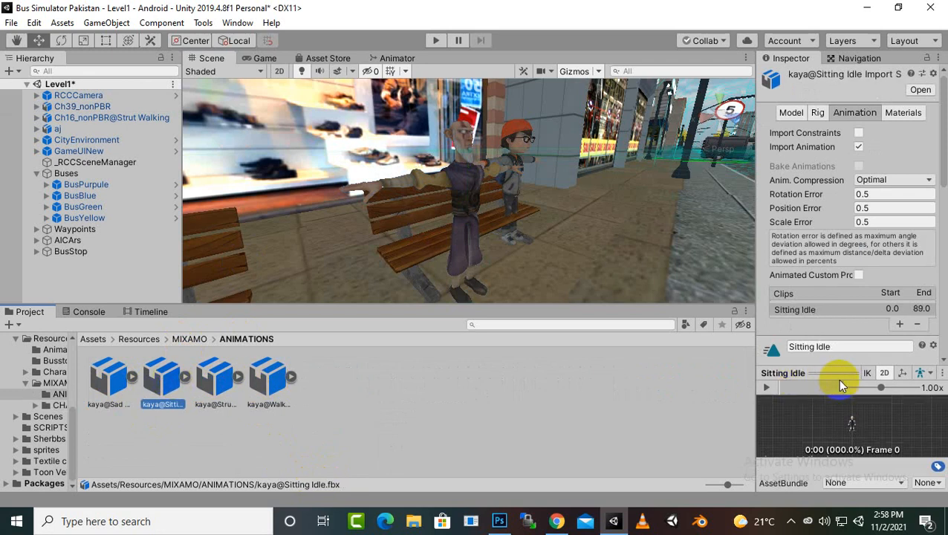
drag(839, 377, 840, 225)
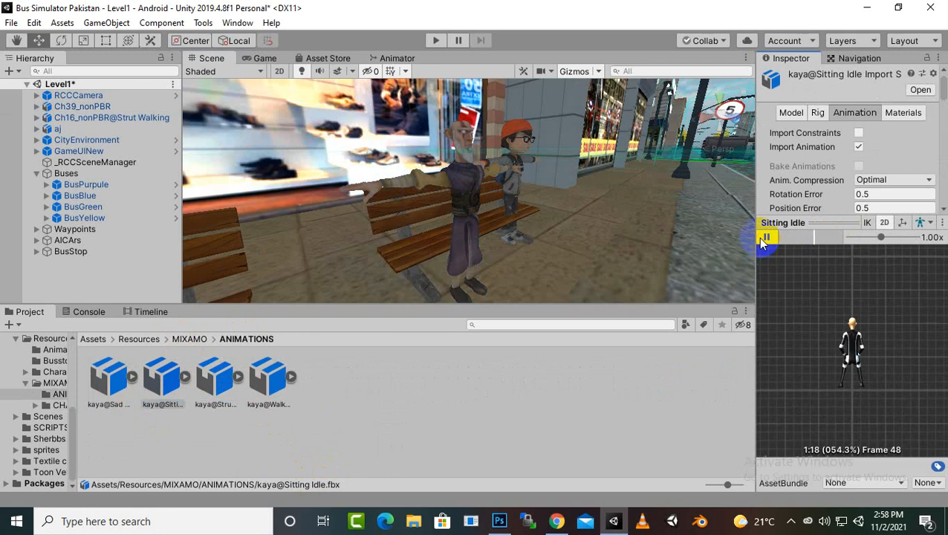
click(185, 378)
click(280, 388)
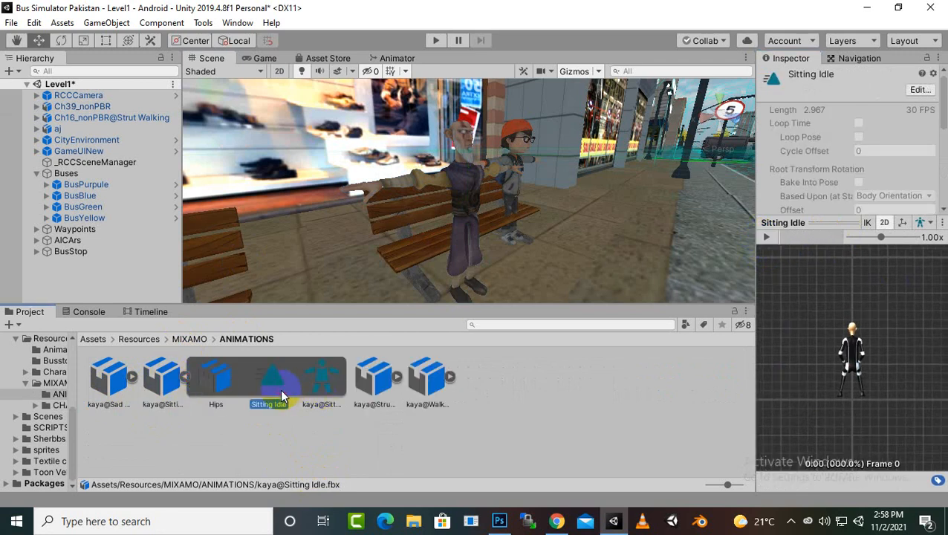
click(766, 238)
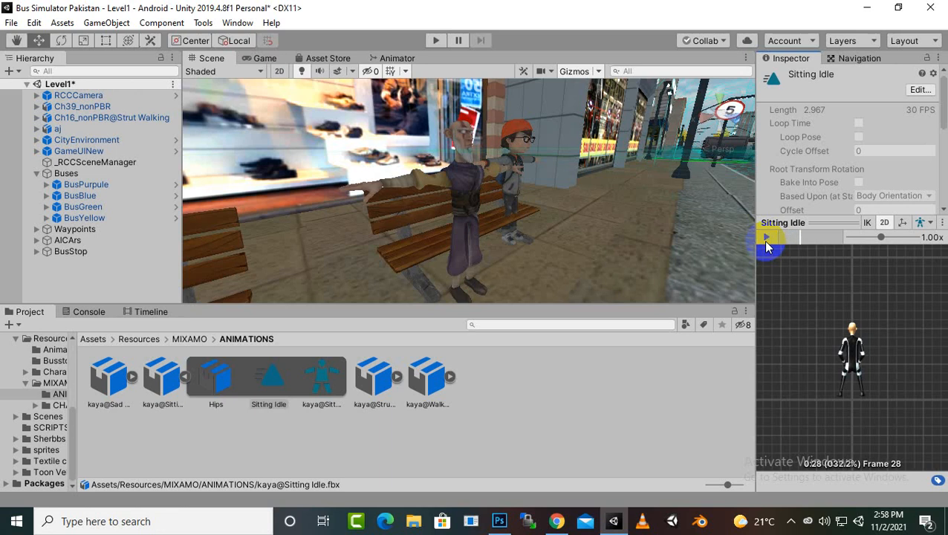
middle_drag(398, 260, 387, 261)
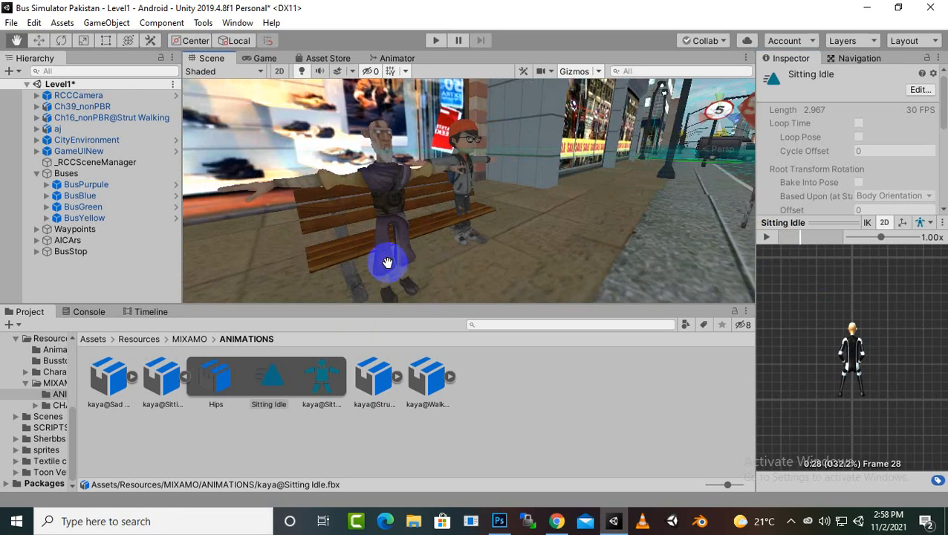
click(185, 379)
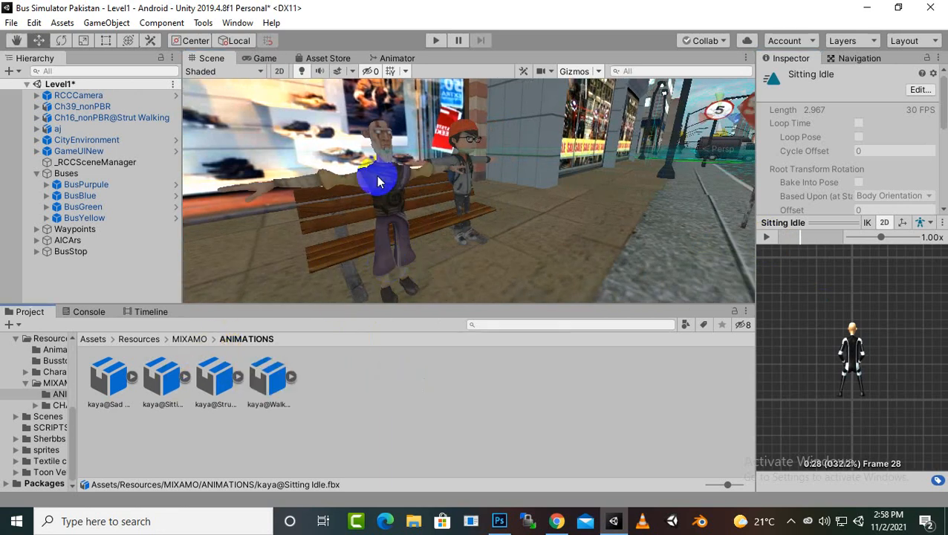
Reopen the Assets/Resources/MIXAMO/CHARACTERS folder in the project and show its remaining assets.
right_click(362, 413)
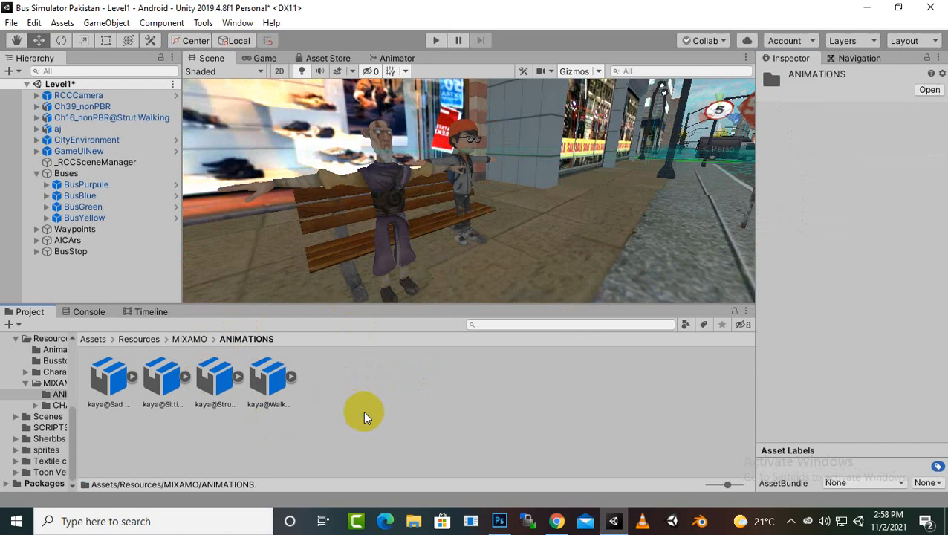
click(103, 343)
click(95, 339)
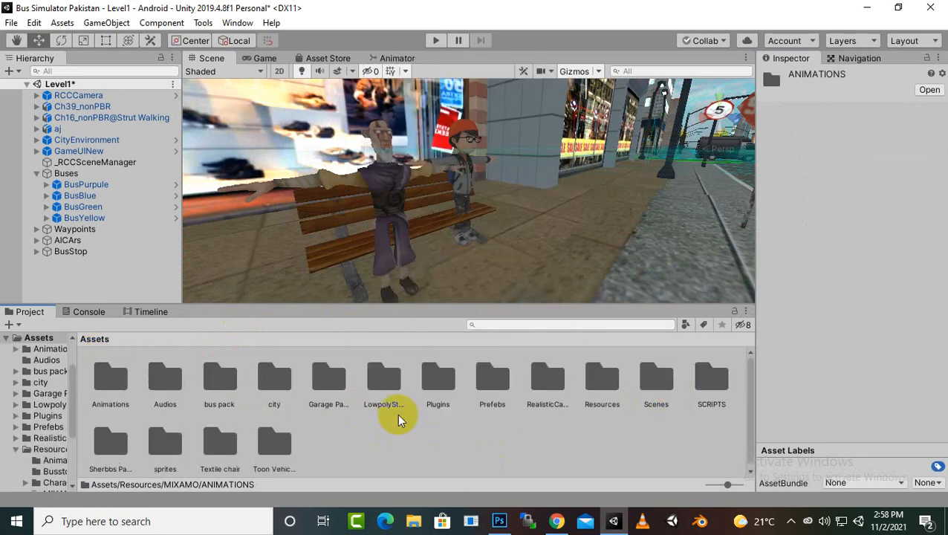
double_click(596, 379)
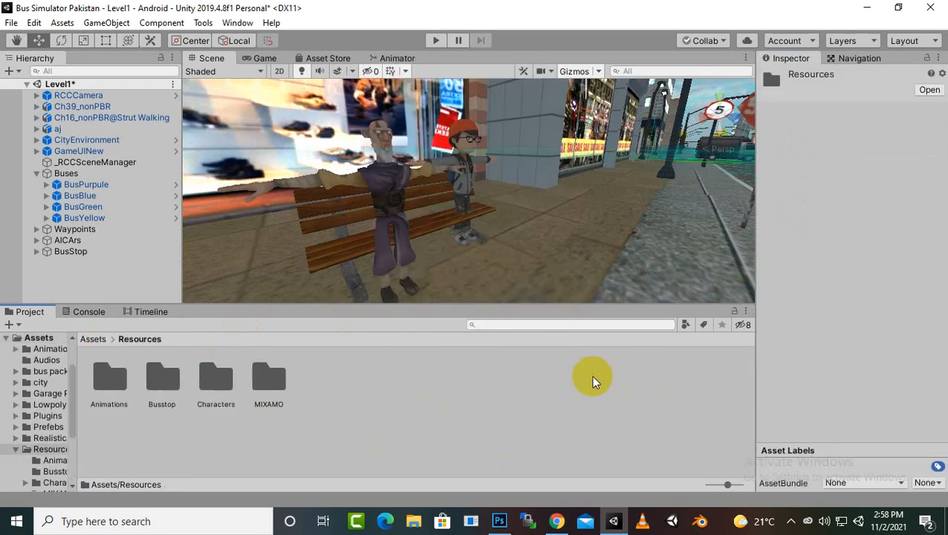
double_click(269, 380)
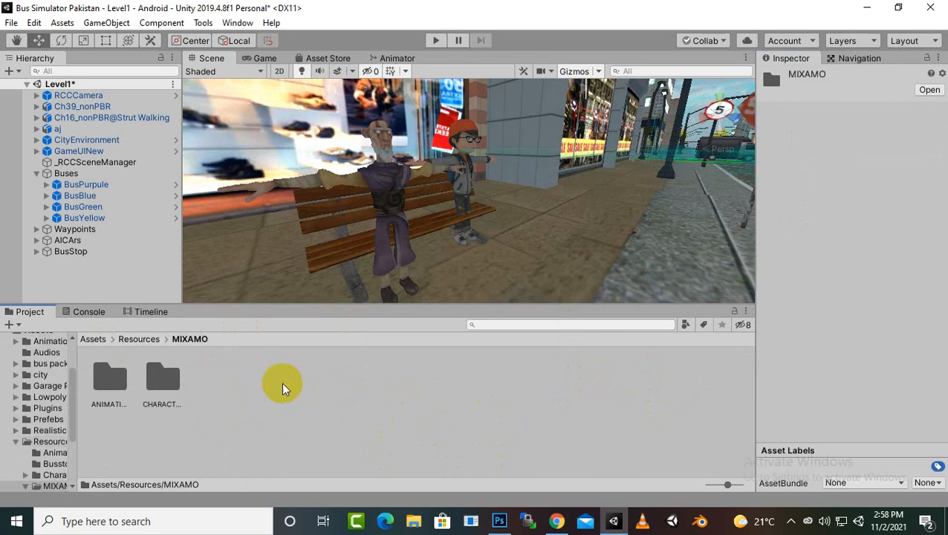
double_click(157, 380)
scroll(416, 446, down, 2)
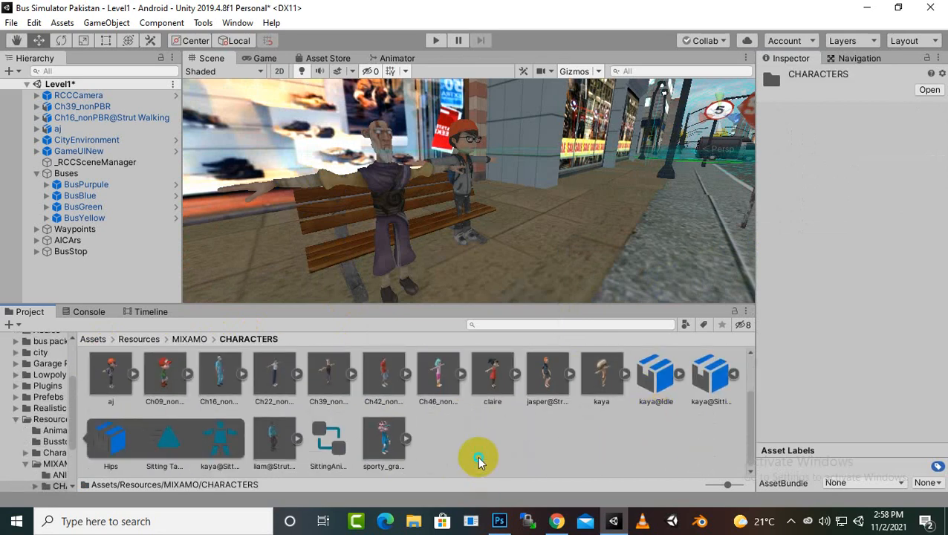
Create an Animator Controller named sitt in the CHARACTERS folder and open its state graph.
right_click(481, 456)
mouse_move(535, 113)
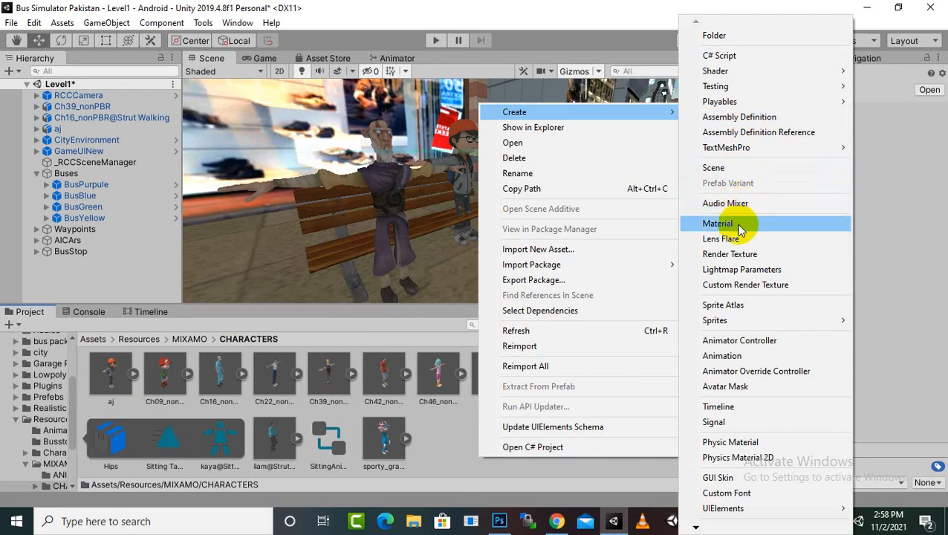
click(746, 347)
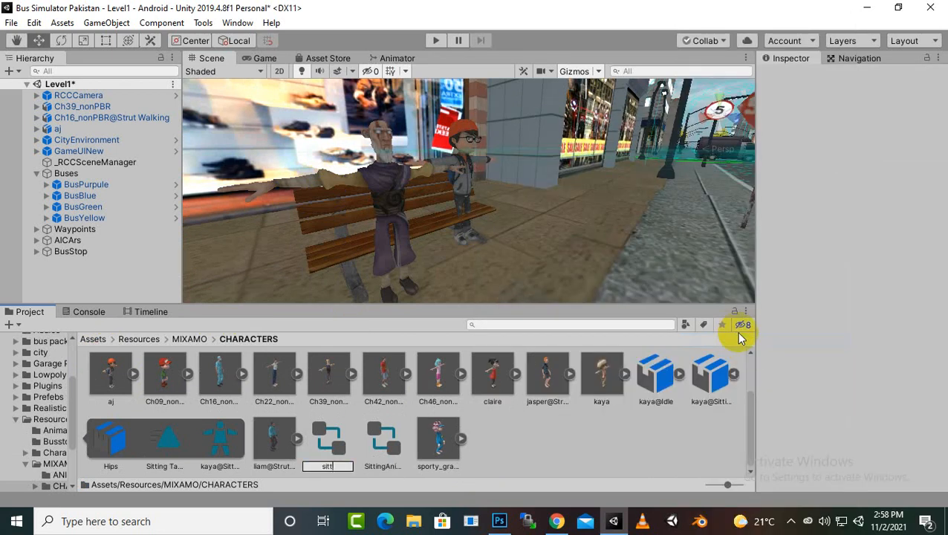
click(738, 332)
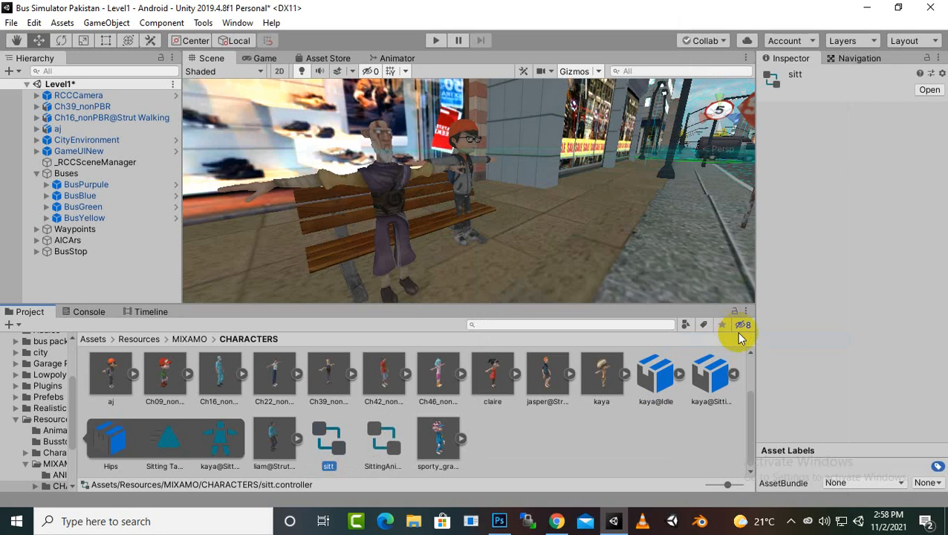
key(Return)
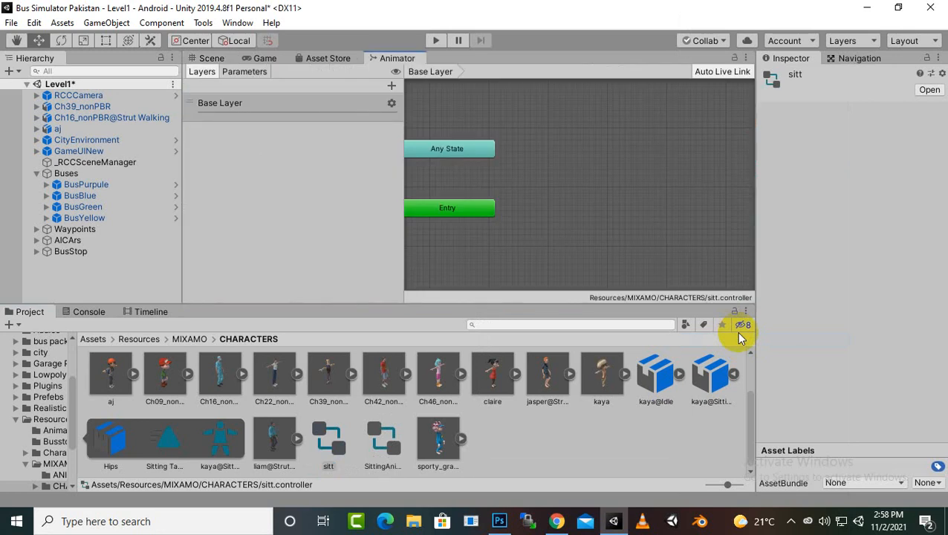
Add the Sitting Idle clip from the MIXAMO ANIMATIONS folder to the sitt controller as its default state.
click(189, 338)
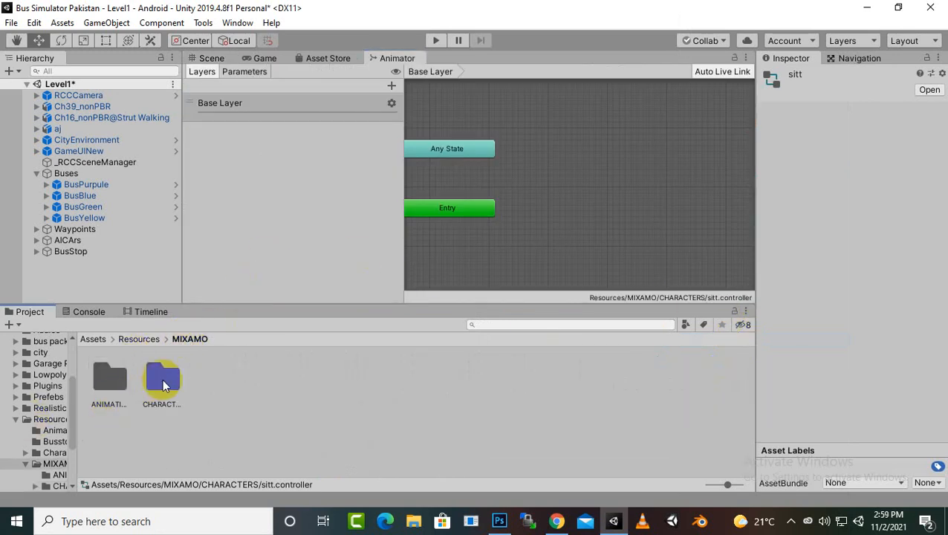
double_click(104, 393)
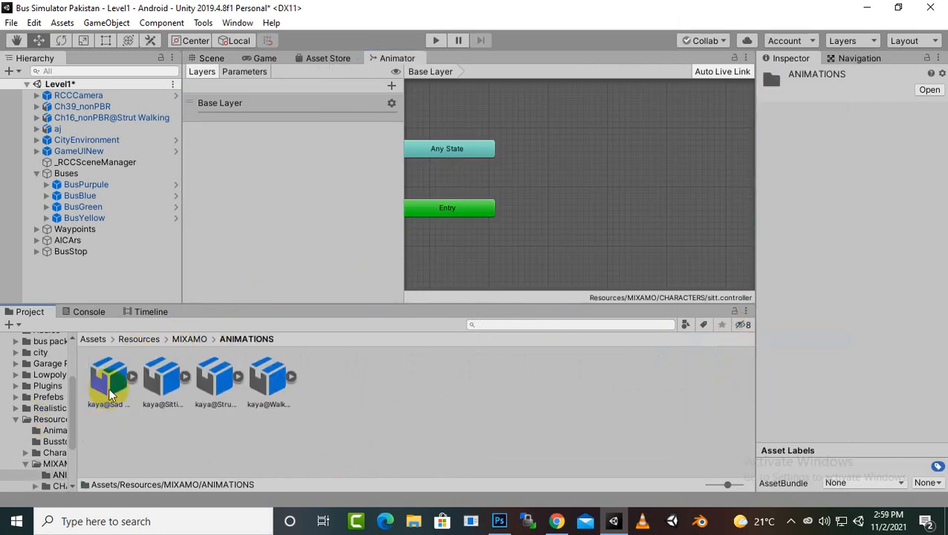
click(184, 378)
drag(268, 387, 558, 168)
middle_drag(623, 246, 602, 267)
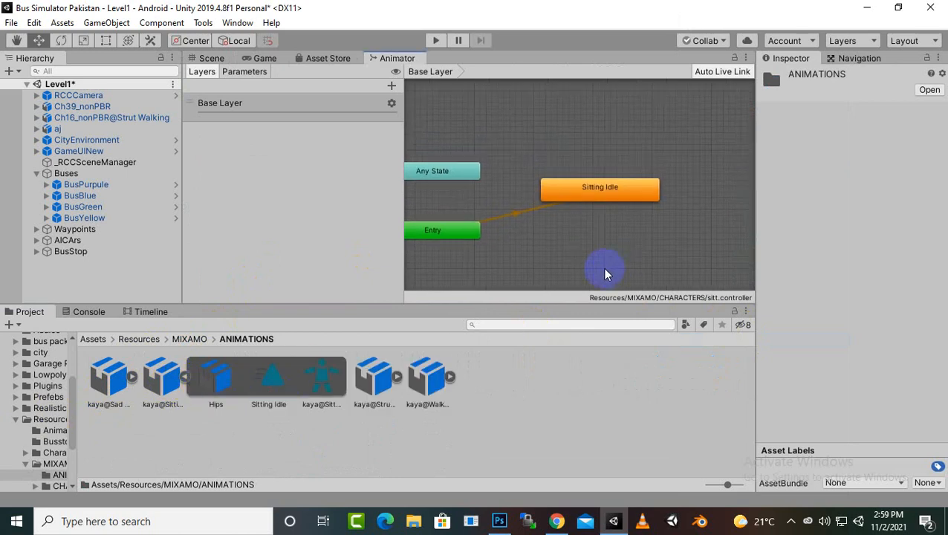
Check the humanoid rig of kaya@Sitting Idle, turn on Loop Time for its clip, and apply the import settings.
click(162, 378)
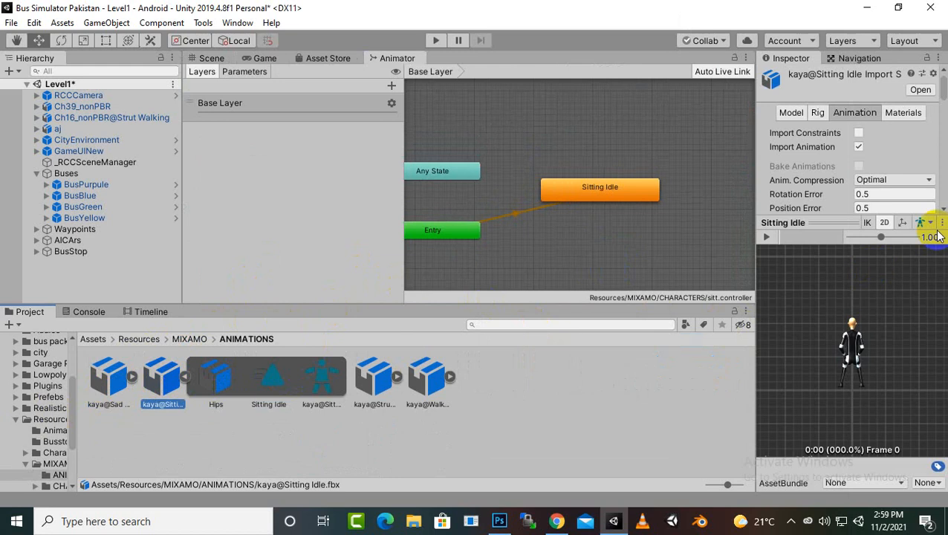
click(818, 113)
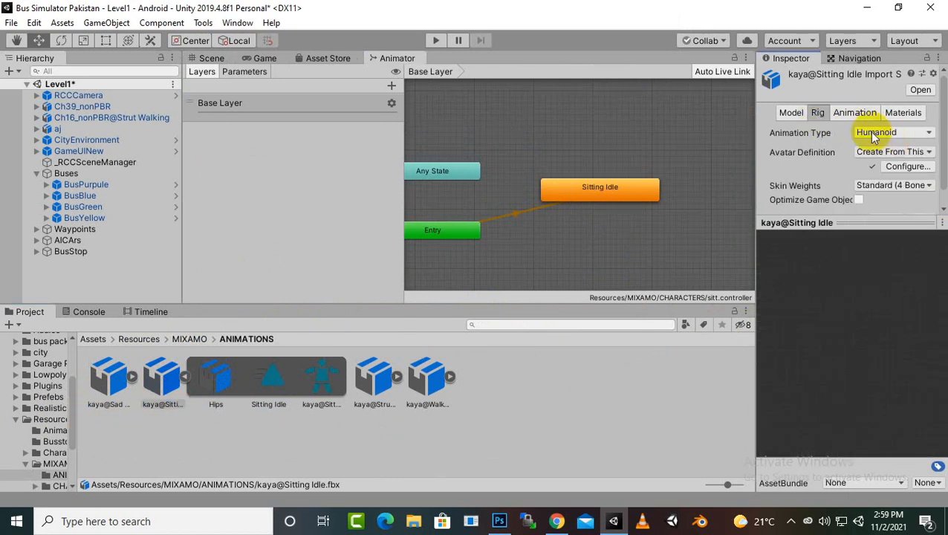
click(853, 112)
scroll(859, 176, down, 5)
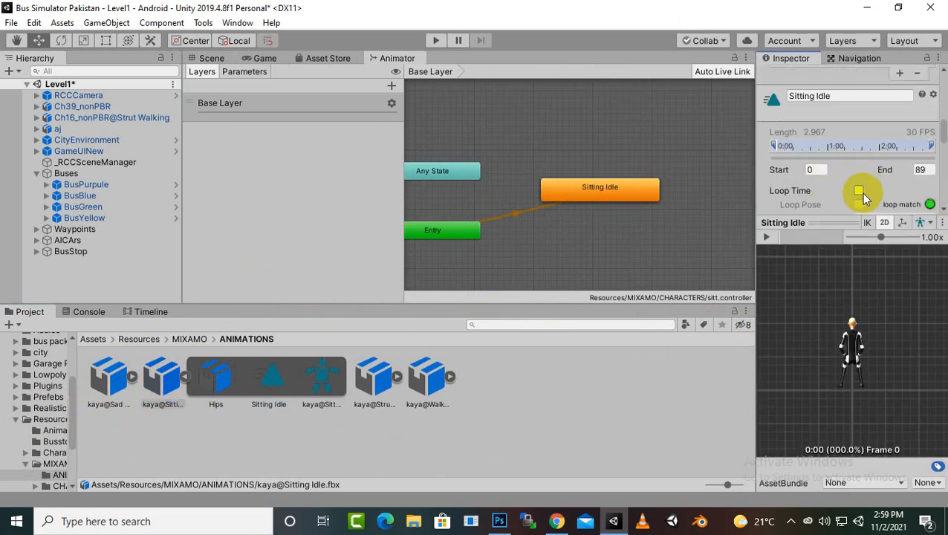
scroll(876, 193, down, 10)
click(918, 202)
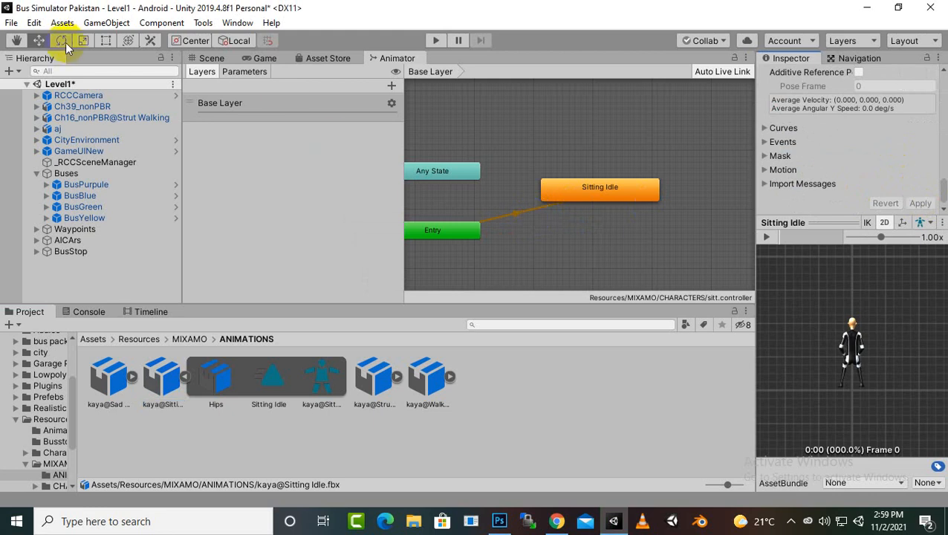
Show the scene, run the game briefly in play mode, and stop it again.
click(211, 58)
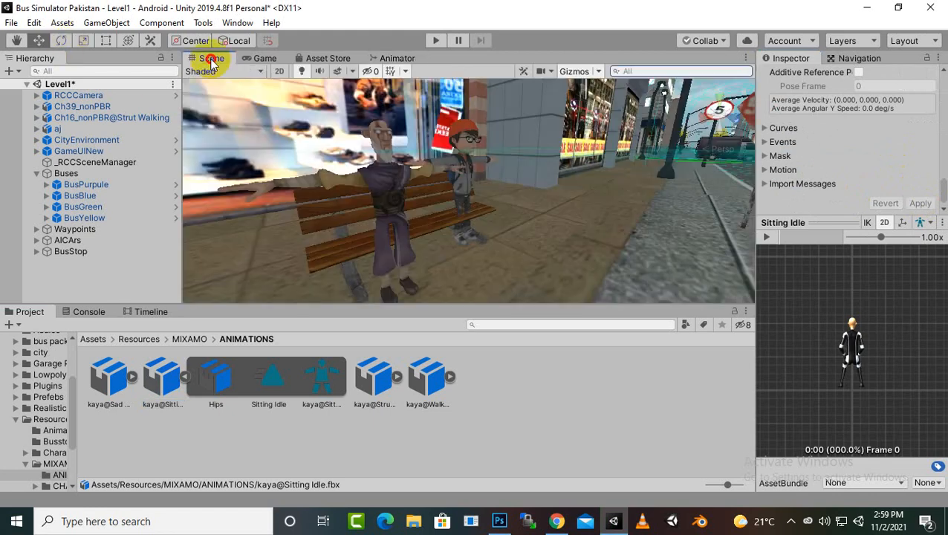
click(434, 42)
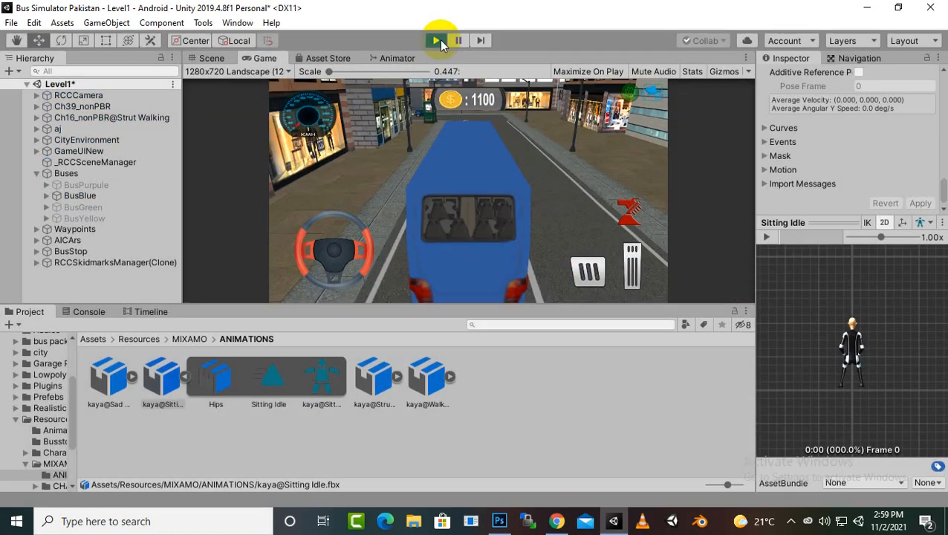
click(439, 40)
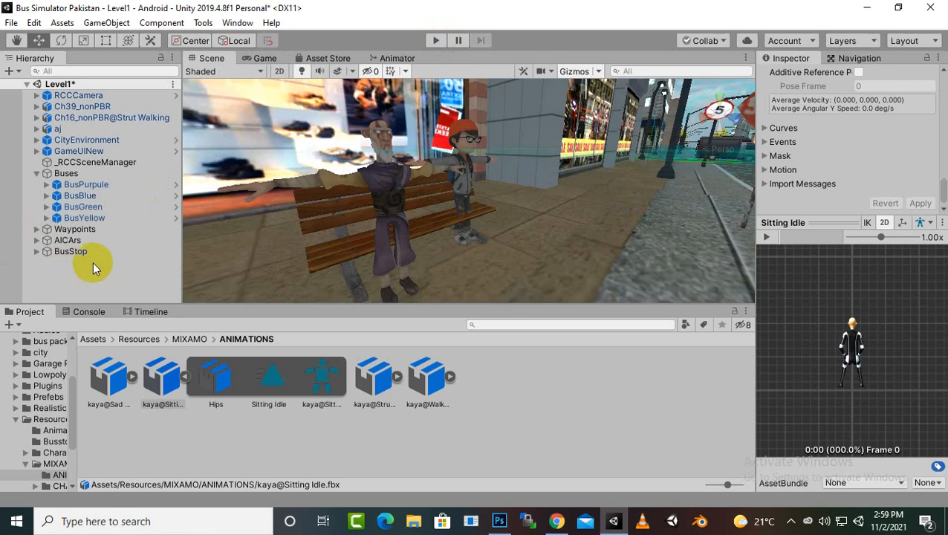
Assign the sitt controller from Resources/MIXAMO/CHARACTERS to the Animator of the Ch39_nonPBR character.
click(80, 106)
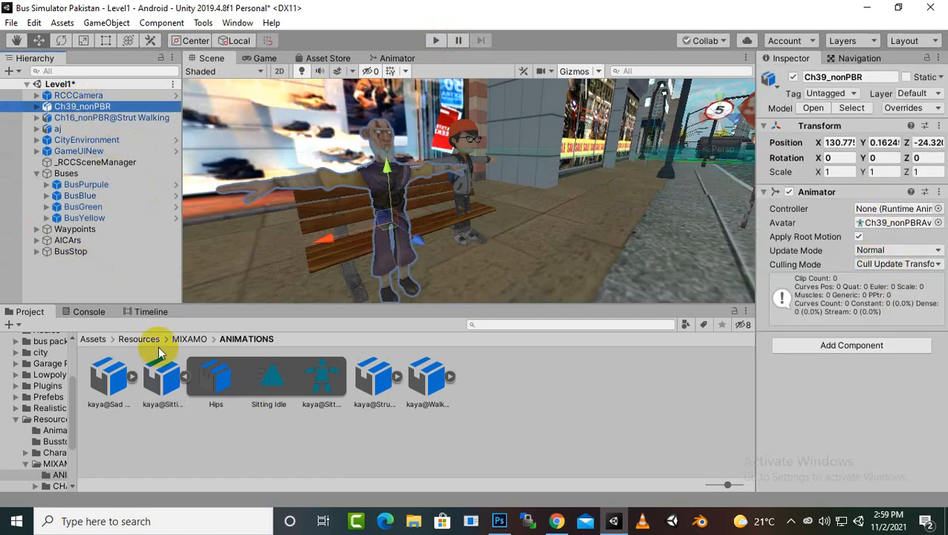
click(94, 340)
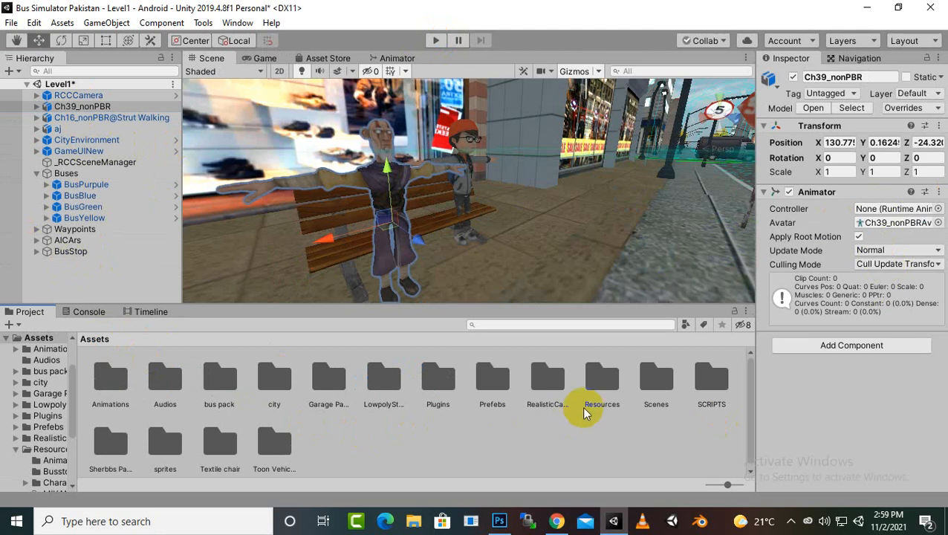
double_click(600, 380)
double_click(289, 380)
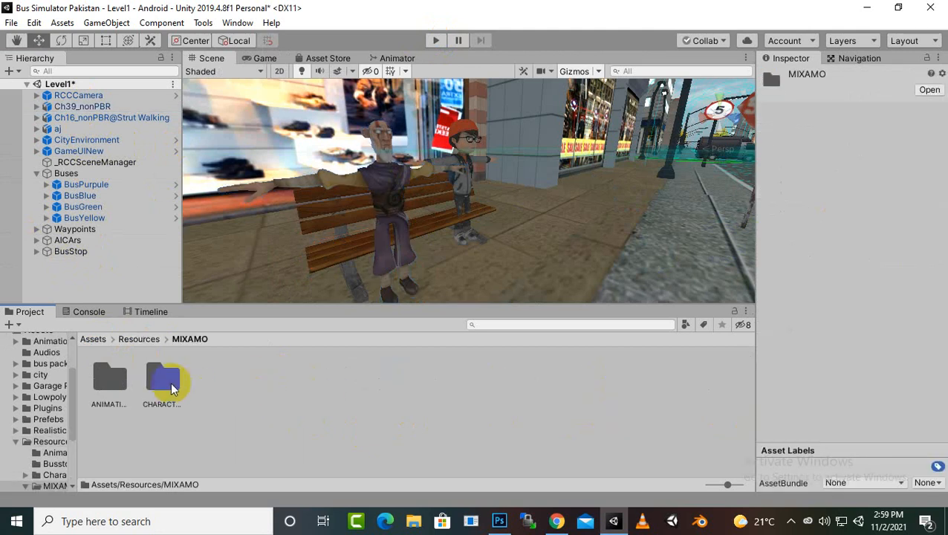
double_click(165, 380)
scroll(165, 380, down, 2)
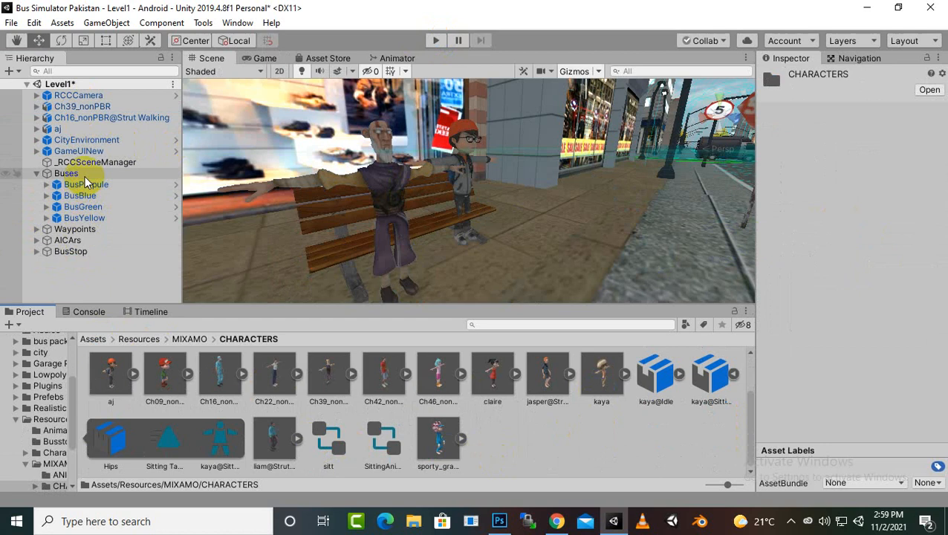
click(93, 107)
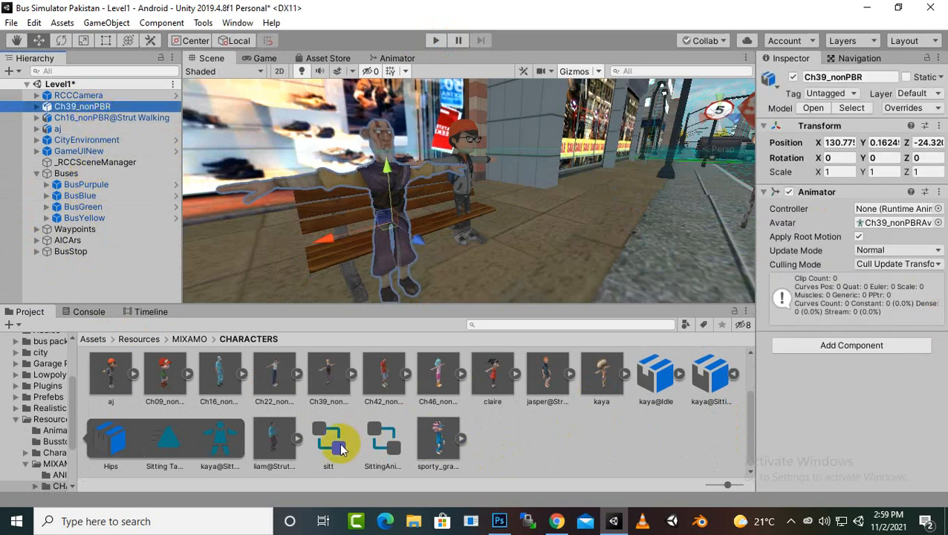
drag(338, 444, 874, 209)
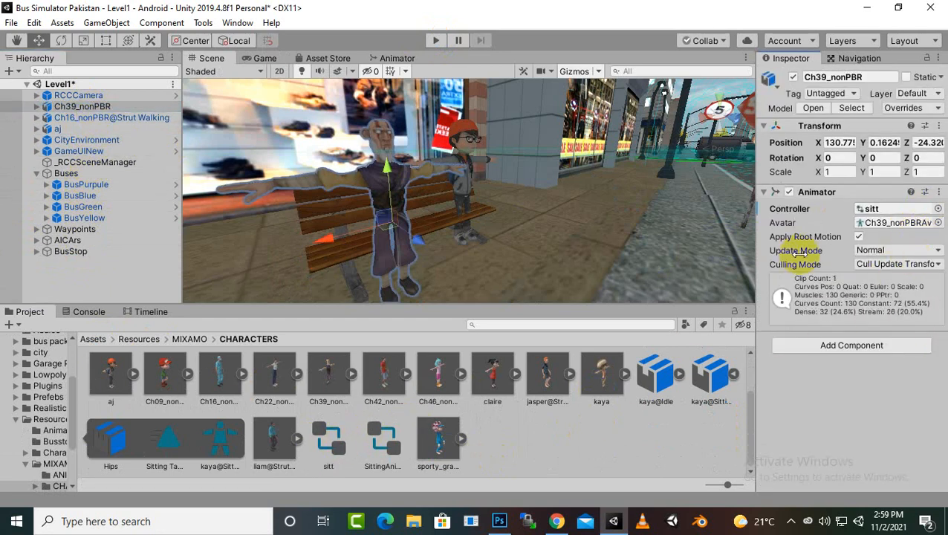
Run the game and, in the scene, seat Ch39_nonPBR on the bench beside aj at about Y 0.221, Z -24.58.
click(434, 41)
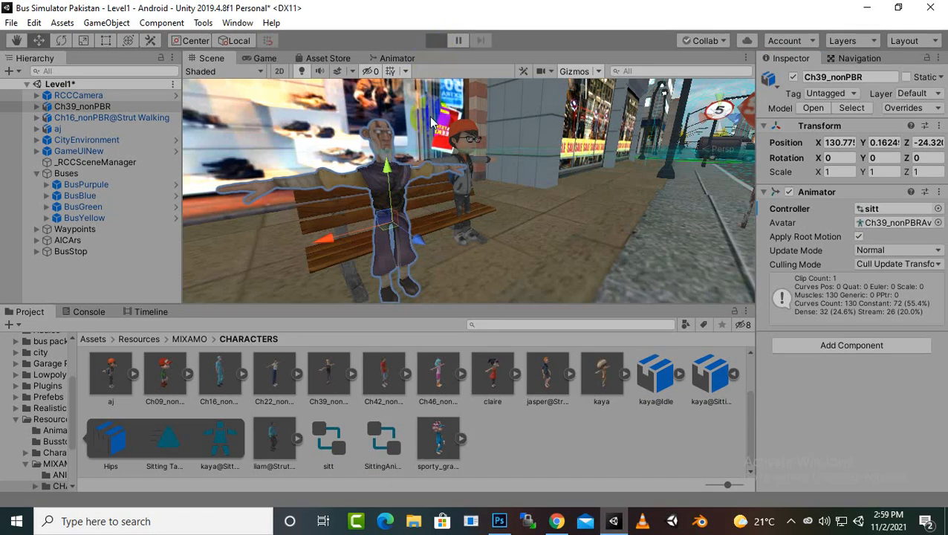
click(418, 206)
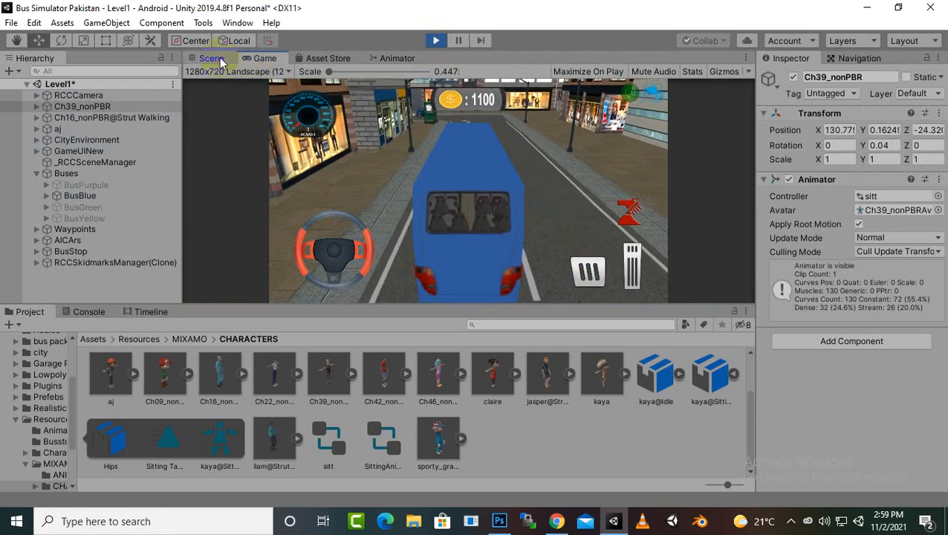
click(211, 58)
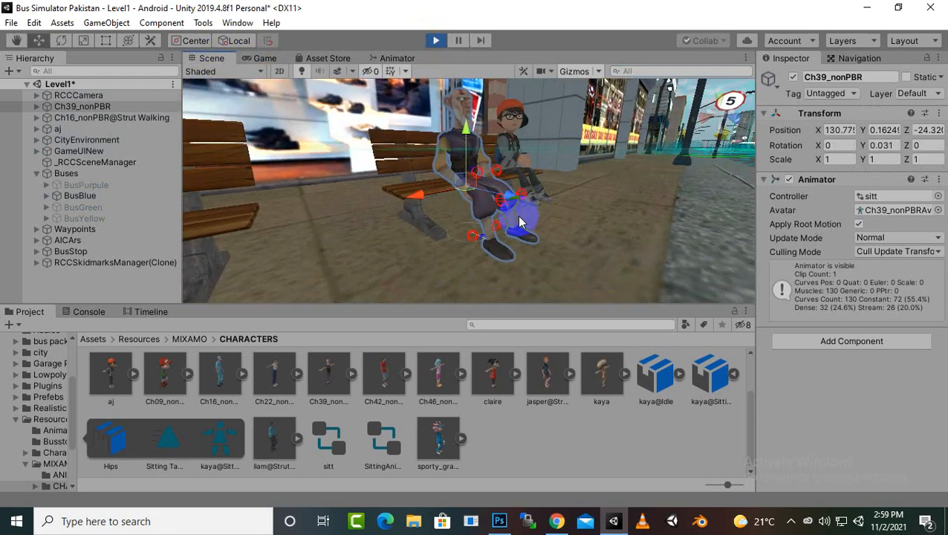
scroll(517, 222, up, 3)
middle_drag(513, 222, 513, 242)
scroll(512, 225, up, 2)
scroll(483, 211, down, 2)
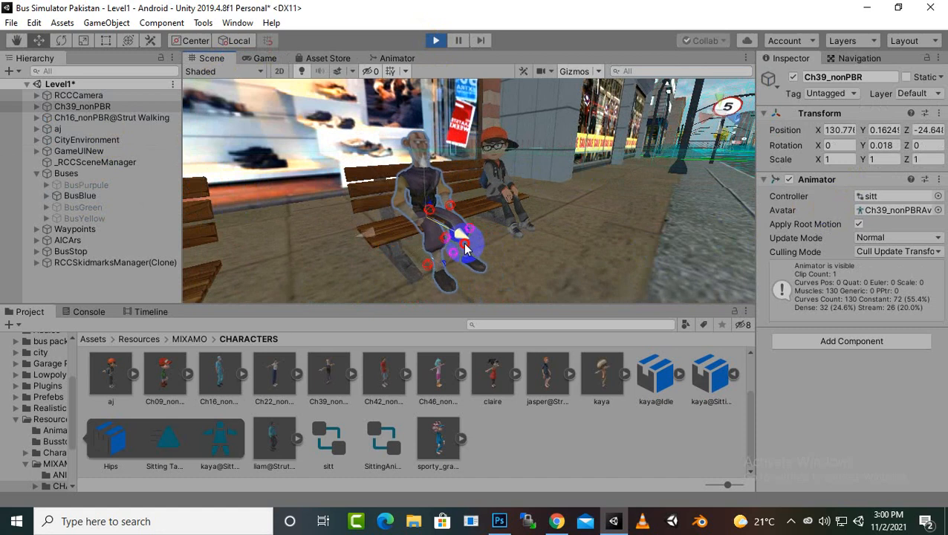
drag(464, 243, 461, 243)
middle_drag(501, 243, 522, 243)
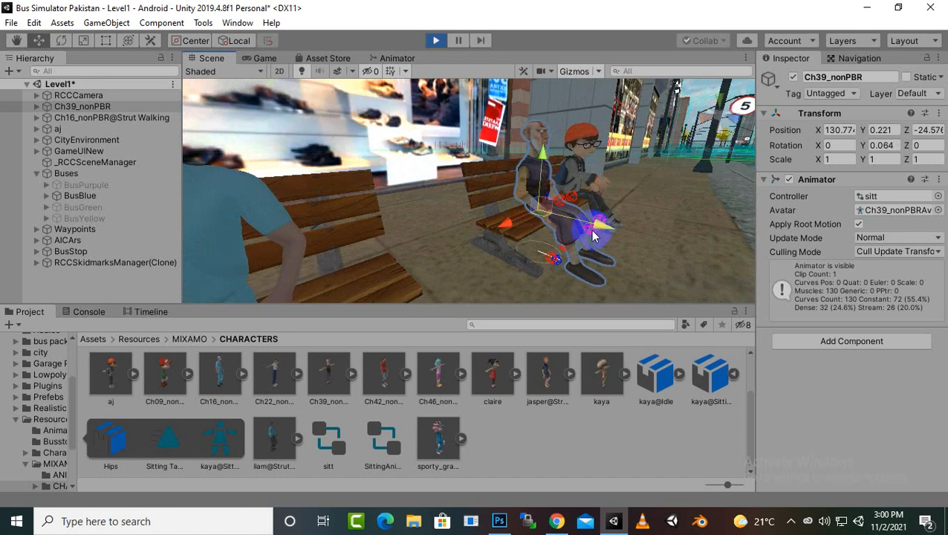
Copy Ch39_nonPBR's Transform during play, exit play mode, and paste the component values onto the character.
click(939, 112)
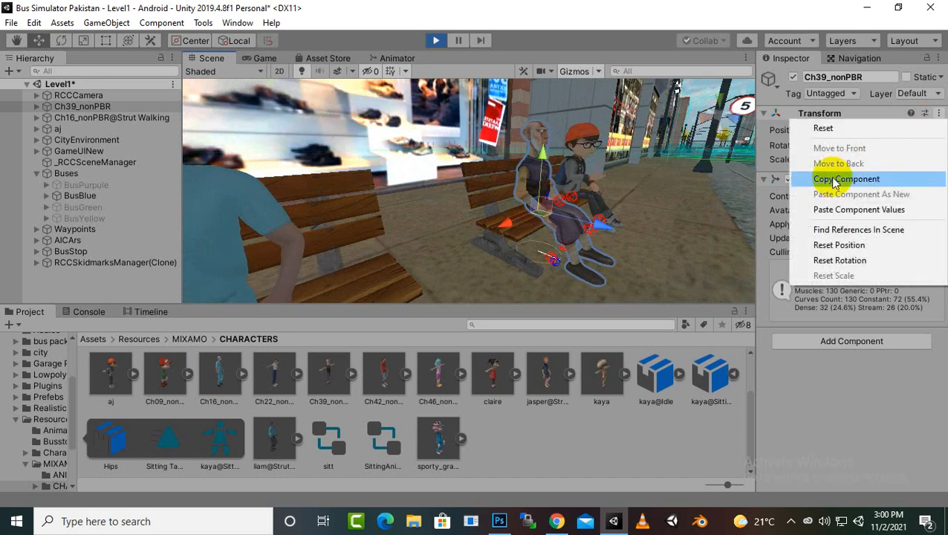
click(836, 181)
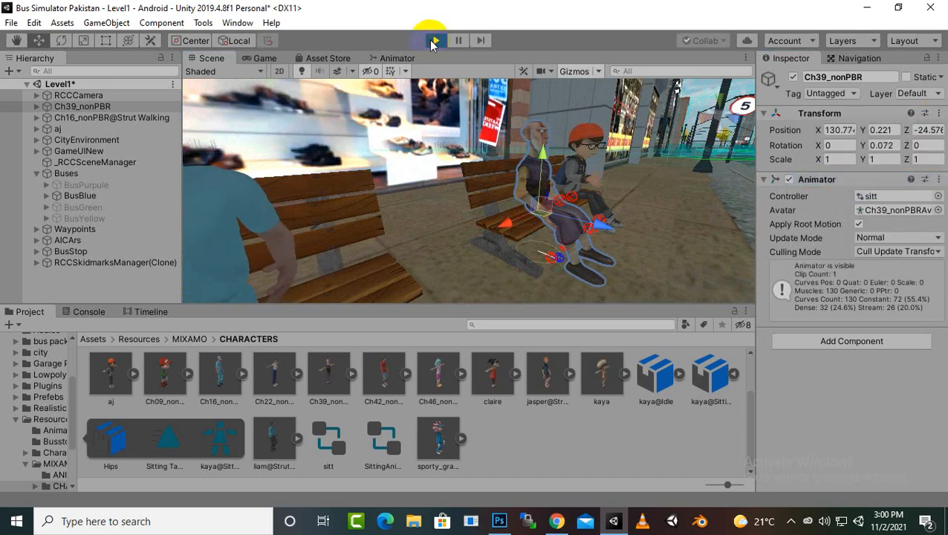
key(ctrl+p)
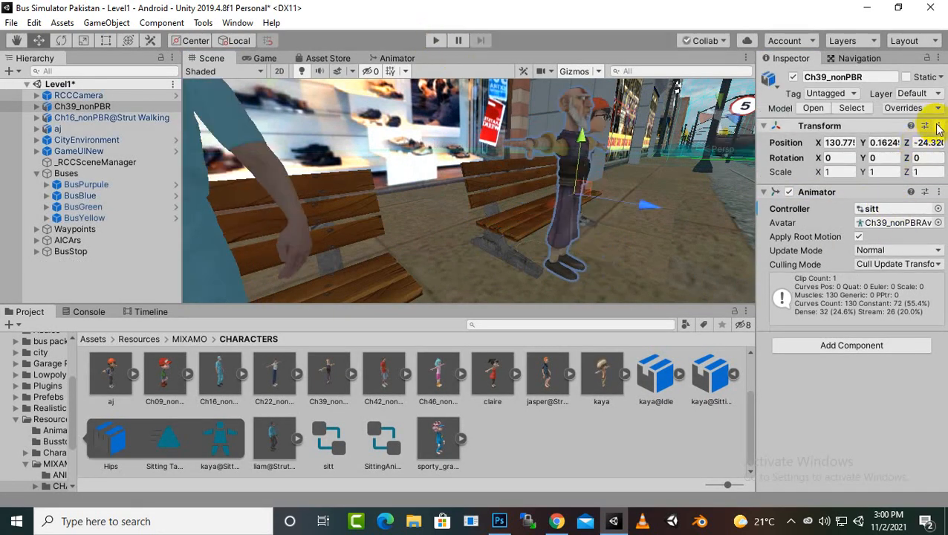
click(938, 126)
click(865, 223)
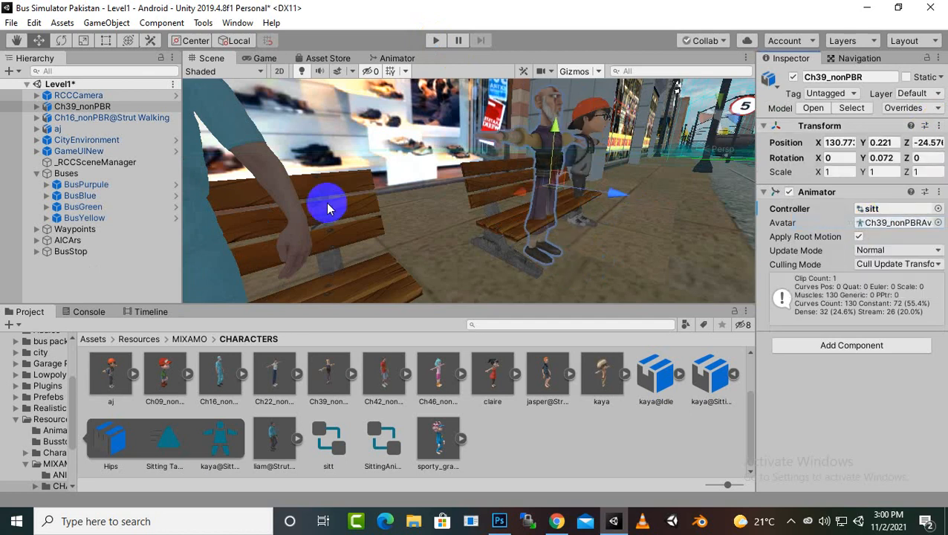
Place the Ch42_nonPBR@Strut Walking character in front of the benches at about X 134.2, Z -24.37.
scroll(504, 215, down, 5)
scroll(503, 215, down, 3)
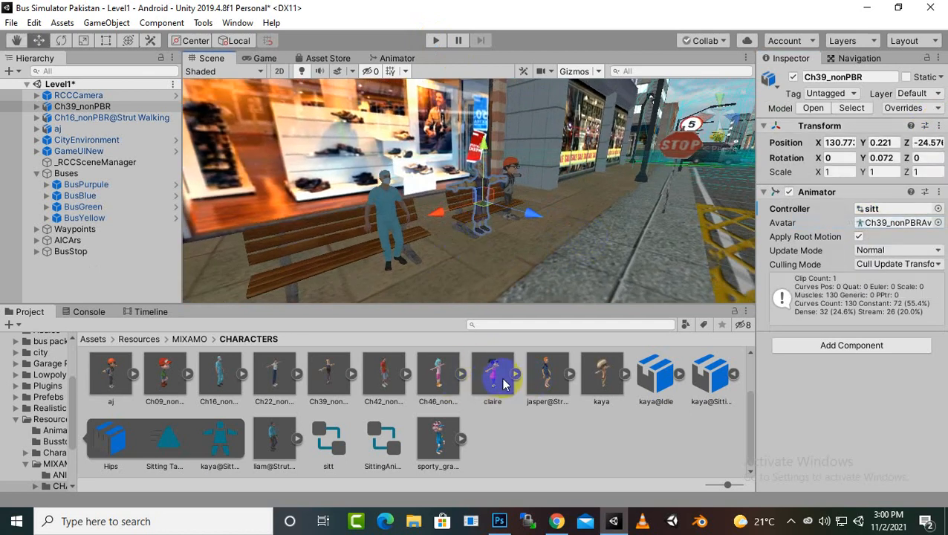
mouse_move(519, 258)
middle_down()
mouse_move(533, 245)
mouse_move(535, 255)
middle_up()
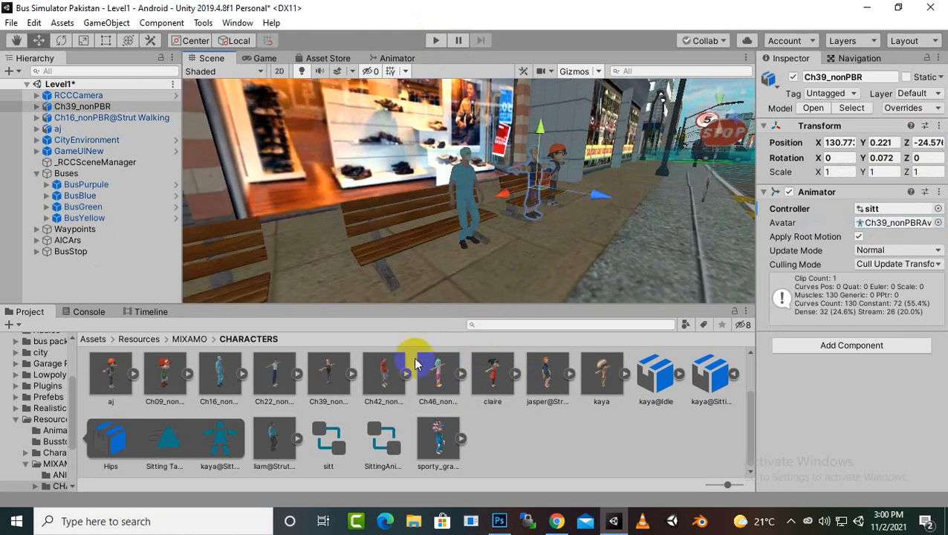
drag(383, 371, 421, 284)
middle_drag(513, 289, 516, 291)
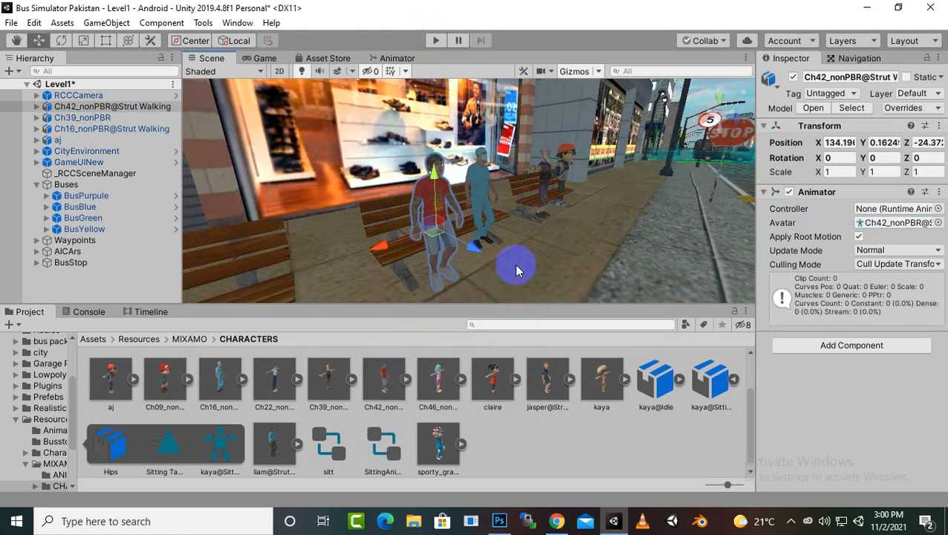
scroll(649, 221, down, 3)
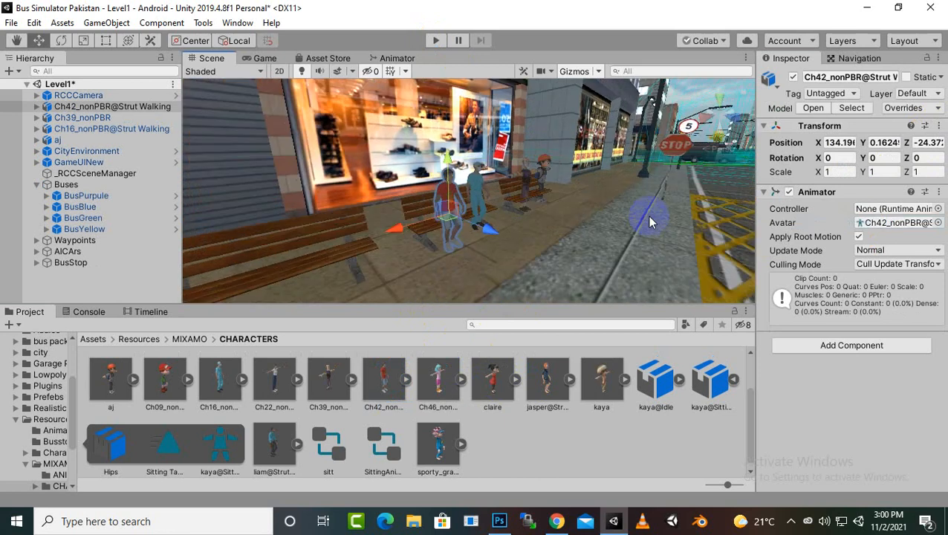
Move the Ch42_nonPBR@Strut Walking character along the sidewalk past the benches to about X 139.1.
middle_drag(460, 281, 484, 264)
scroll(491, 248, down, 3)
scroll(484, 264, down, 1)
scroll(484, 264, down, 3)
drag(436, 235, 380, 251)
middle_drag(502, 238, 512, 231)
scroll(474, 259, up, 1)
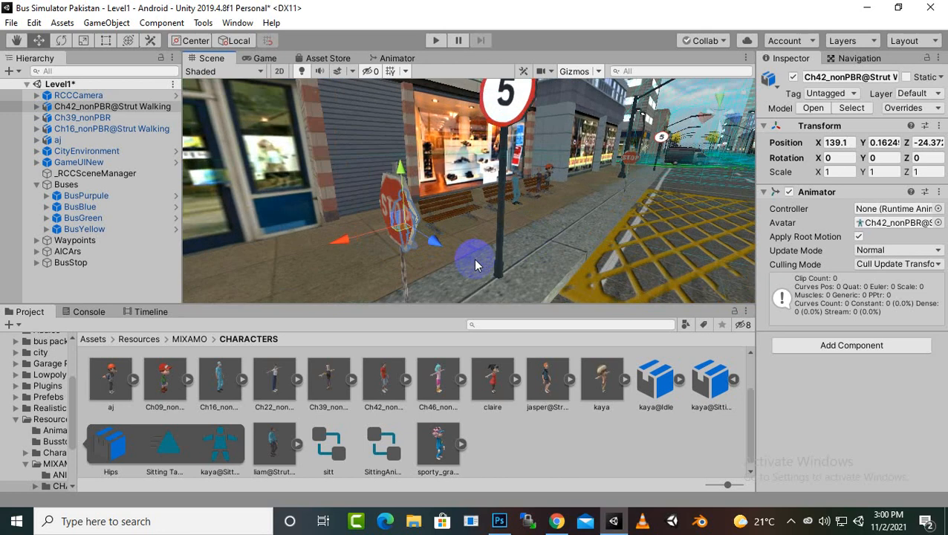
mouse_move(405, 264)
middle_down()
mouse_move(433, 261)
mouse_move(408, 261)
middle_up()
scroll(414, 249, up, 3)
drag(451, 202, 449, 176)
Create an Animator Controller named Standing in the MIXAMO CHARACTERS folder and open it for editing.
right_click(521, 455)
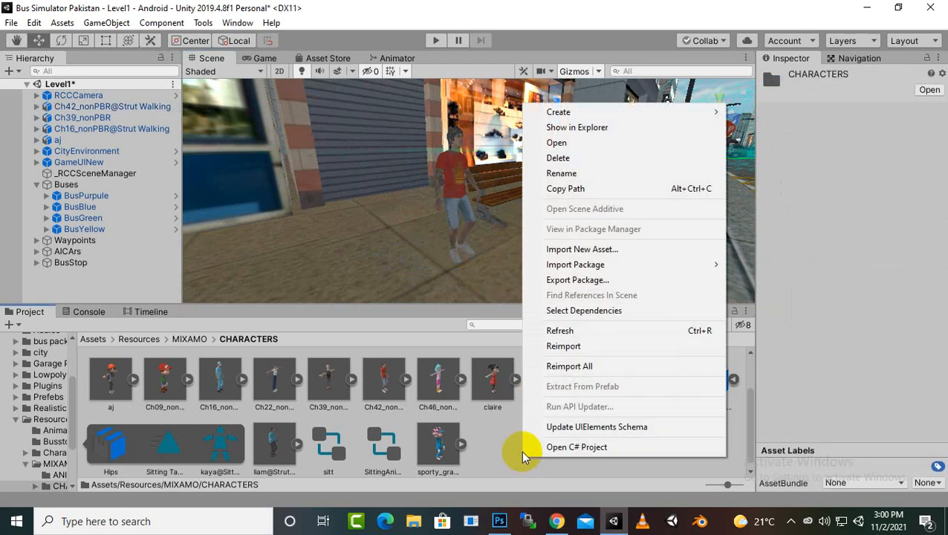
mouse_move(594, 112)
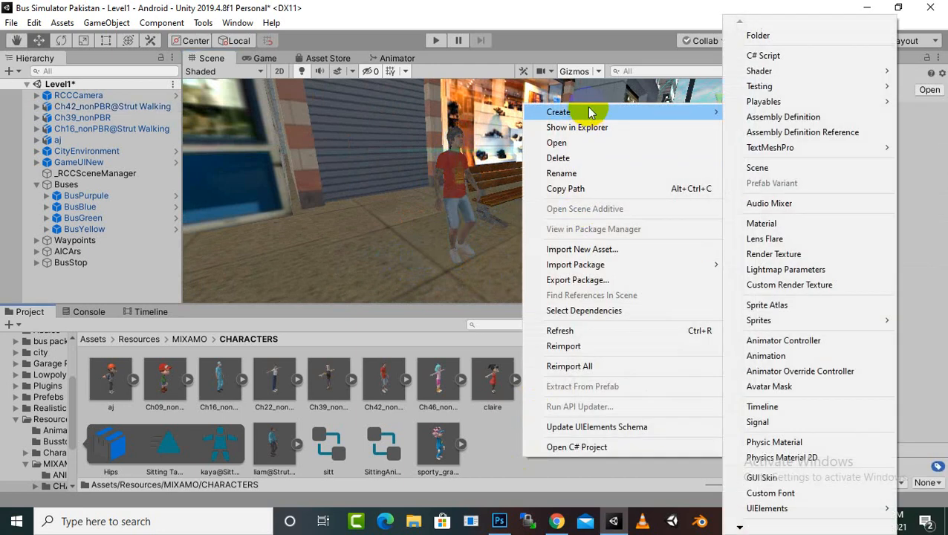
click(782, 340)
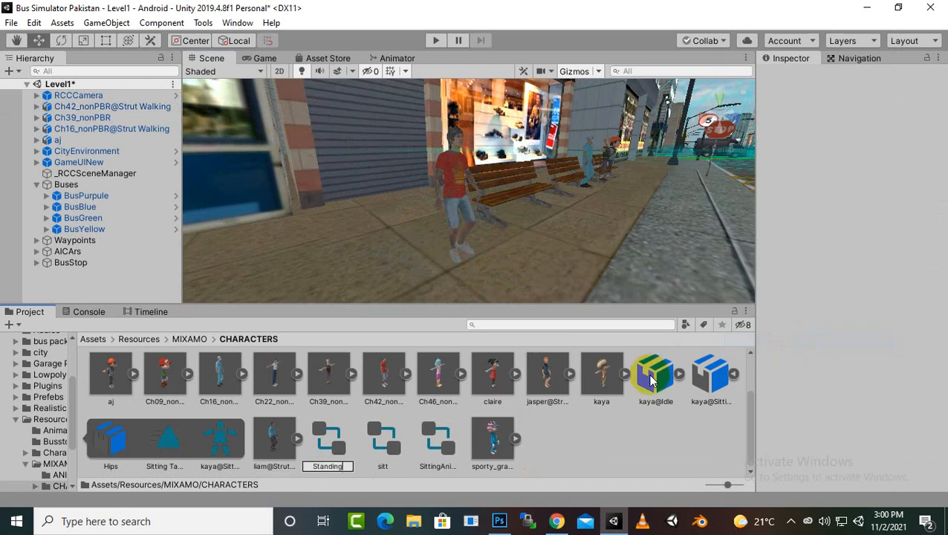
key(Return)
key(Return)
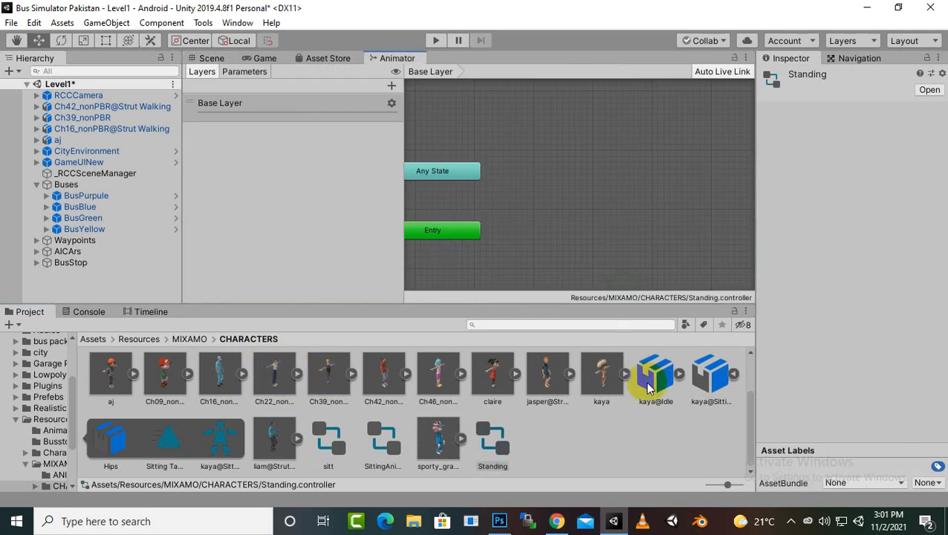
Preview the Idle clip inside kaya@Idle and add it to the Standing controller as its default state.
click(679, 375)
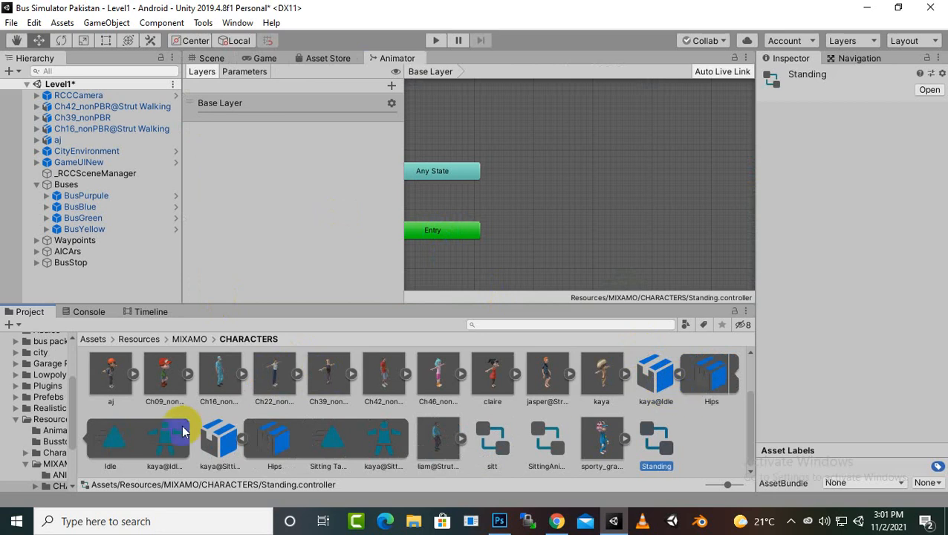
click(116, 443)
click(776, 238)
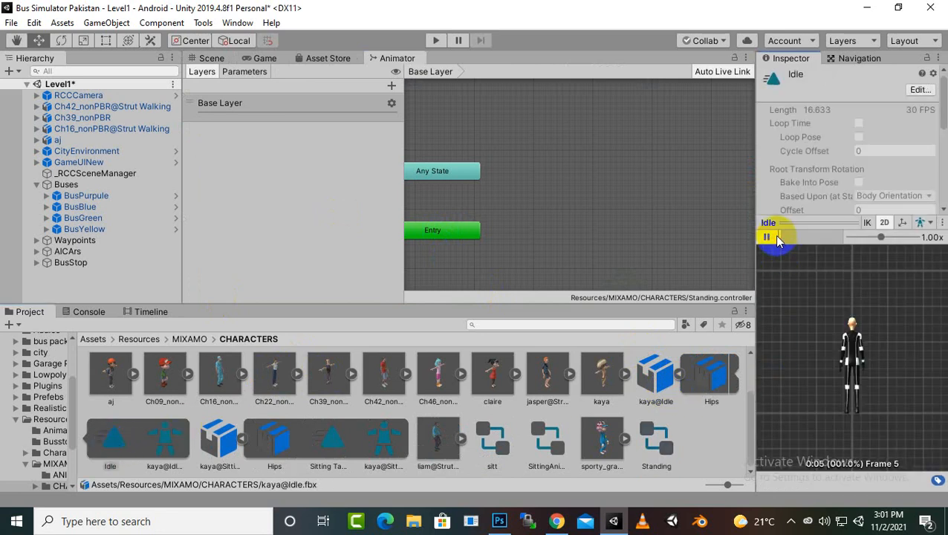
click(774, 237)
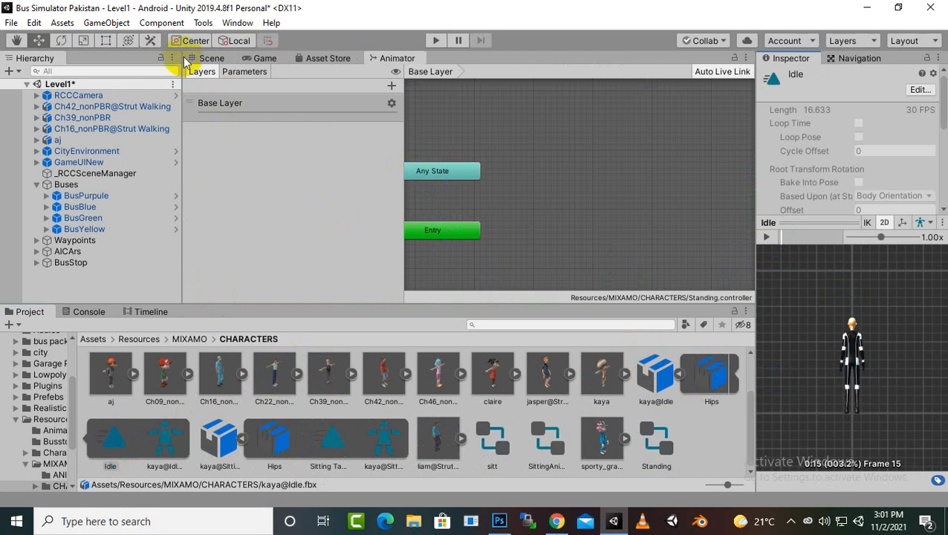
click(206, 59)
click(456, 190)
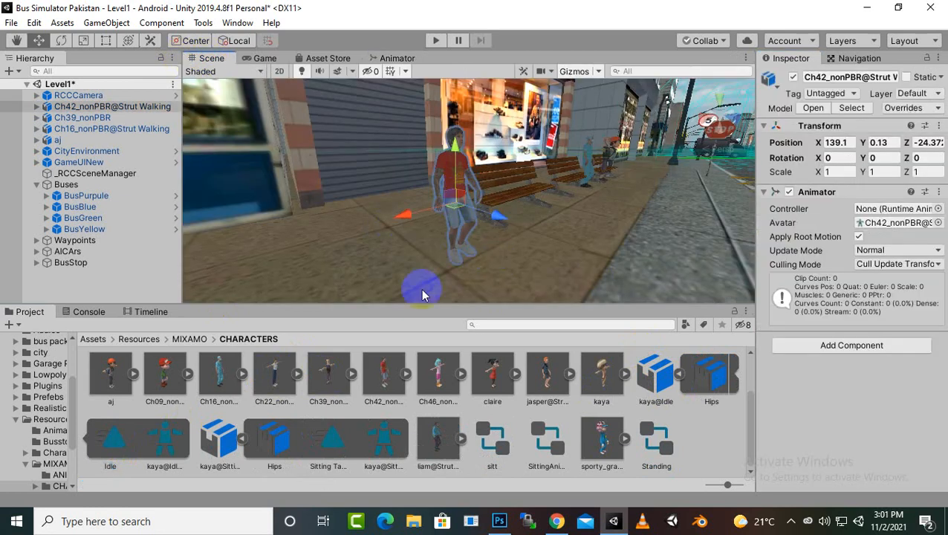
double_click(655, 440)
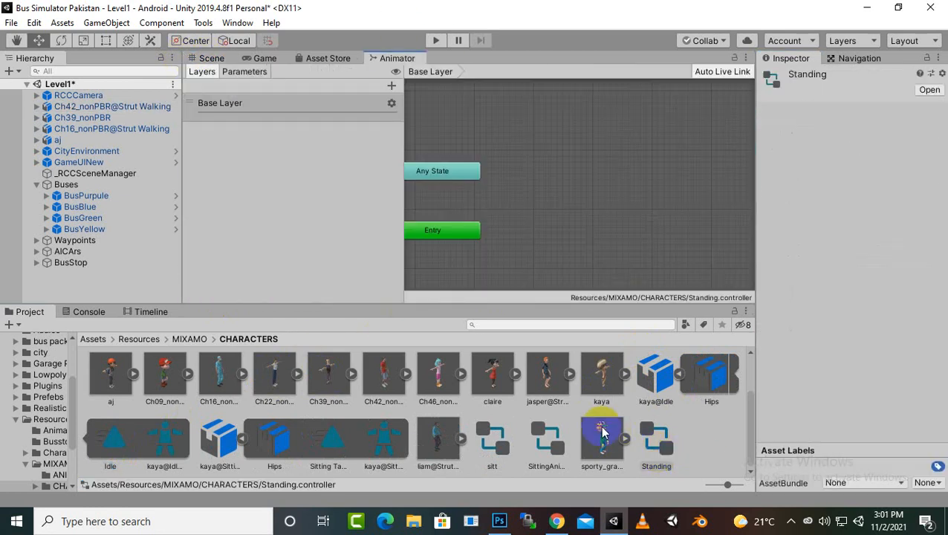
drag(127, 444, 576, 192)
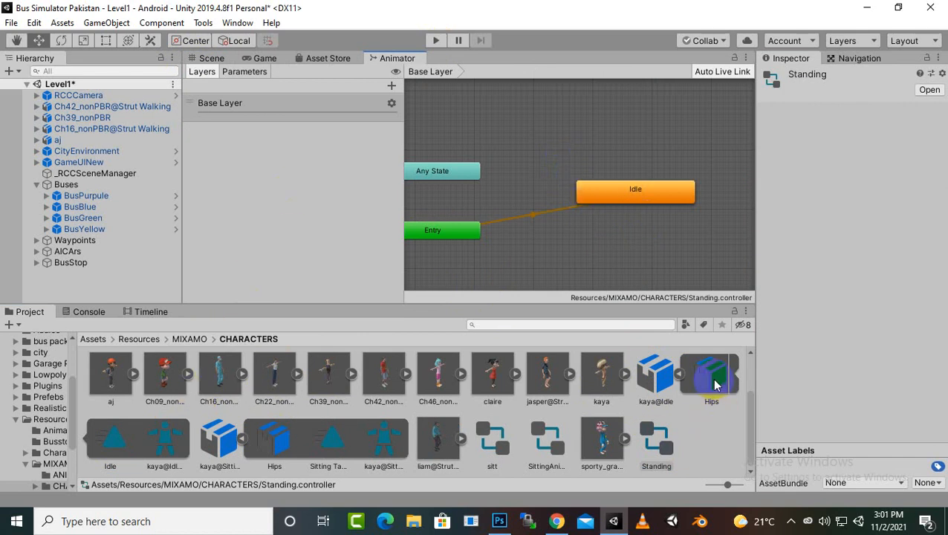
Enable Loop Time for the Idle clip in kaya@Idle's import settings and apply the change.
click(669, 383)
scroll(871, 173, down, 5)
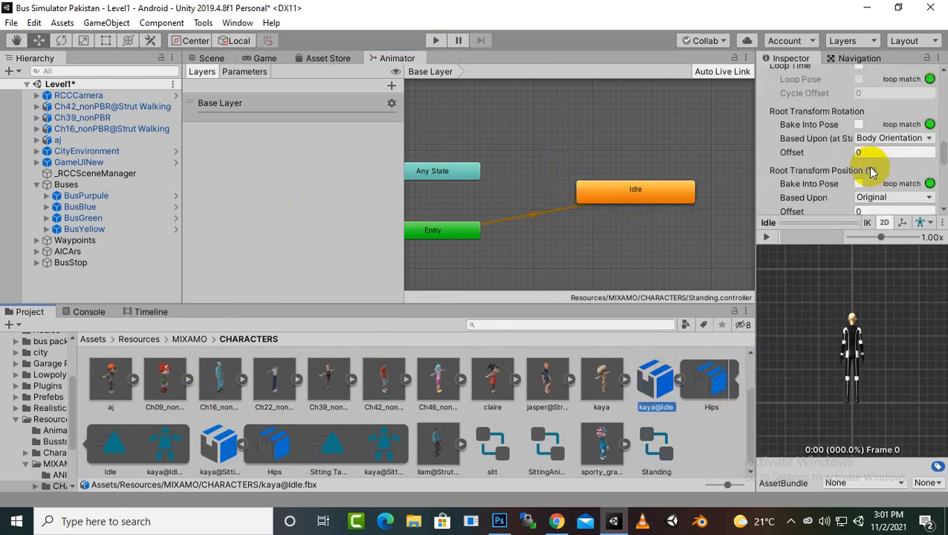
scroll(870, 171, up, 5)
click(857, 190)
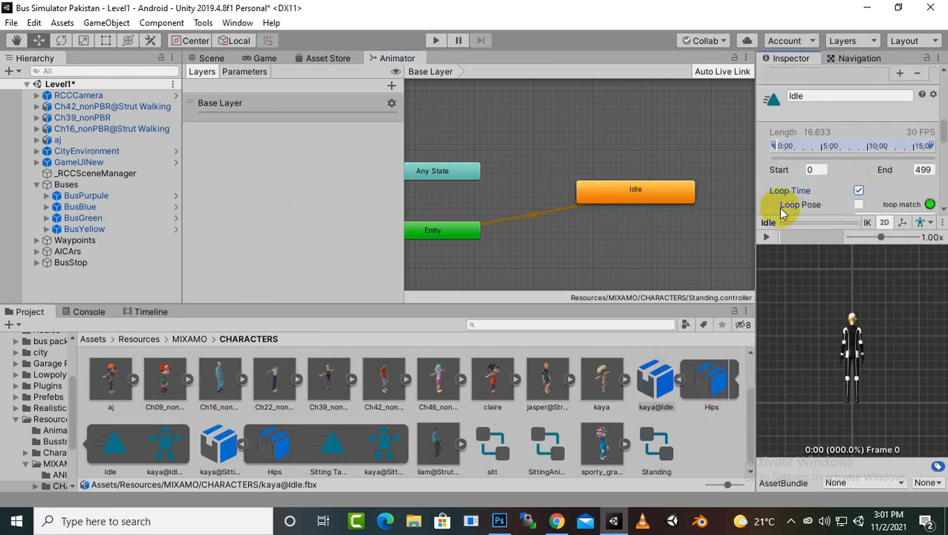
scroll(884, 195, down, 10)
click(920, 203)
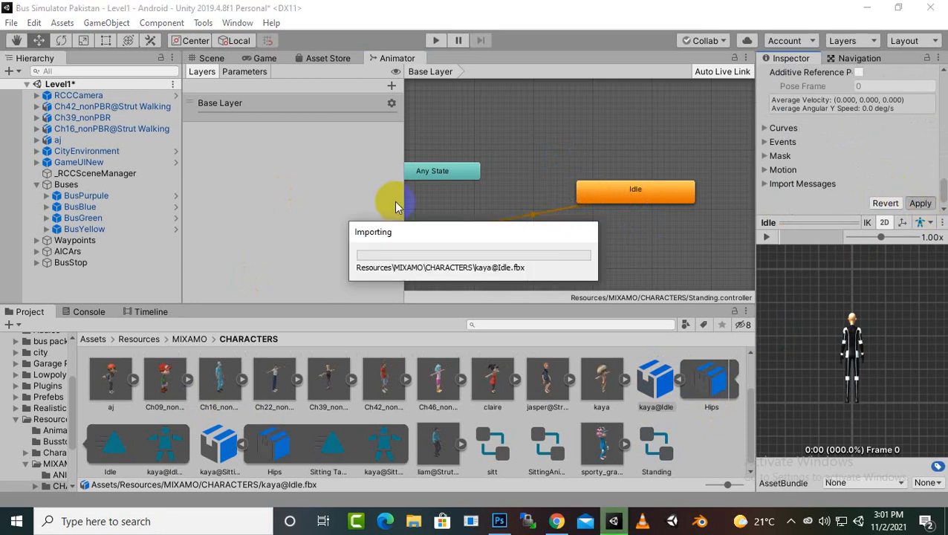
Assign the Standing controller to the Animator of the Ch42_nonPBR@Strut Walking character in the scene.
click(210, 58)
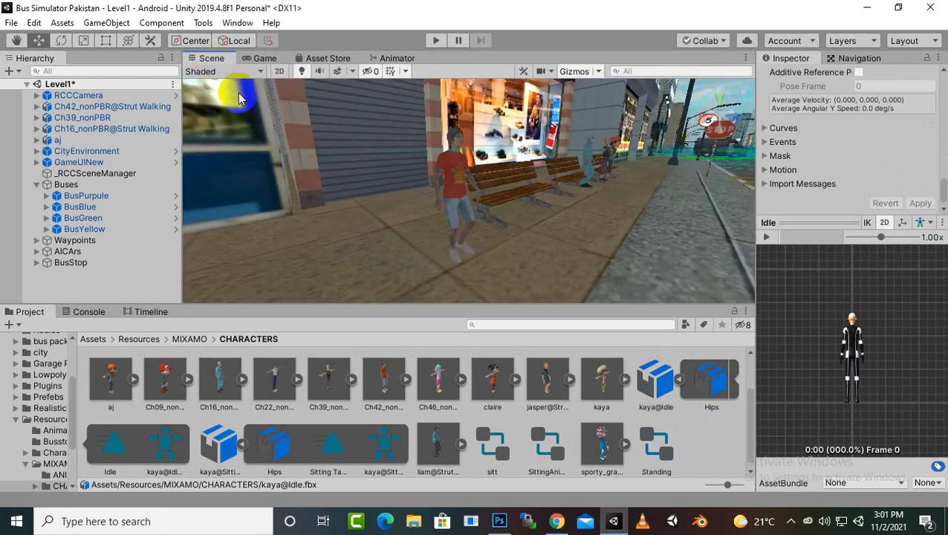
click(446, 184)
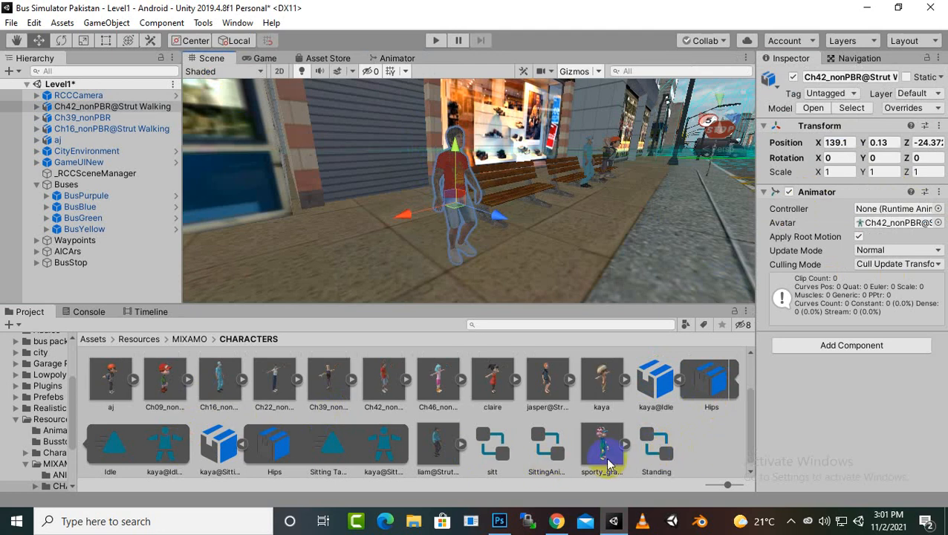
drag(656, 452, 858, 210)
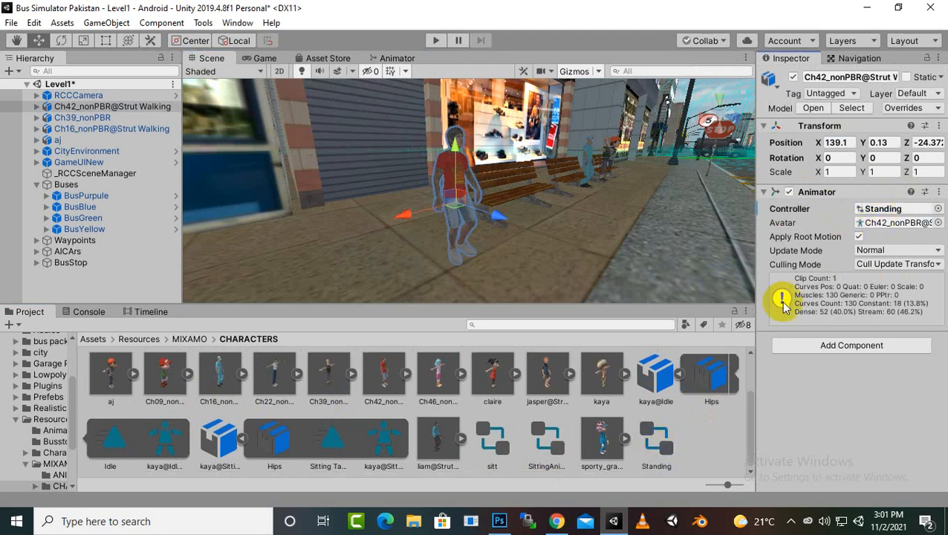
Run the game and examine the idle animation of Ch42_nonPBR@Strut Walking and the seated passengers on the benches in the scene.
scroll(469, 189, down, 4)
mouse_move(538, 224)
middle_down()
mouse_move(508, 234)
mouse_move(535, 232)
middle_up()
scroll(512, 241, up, 3)
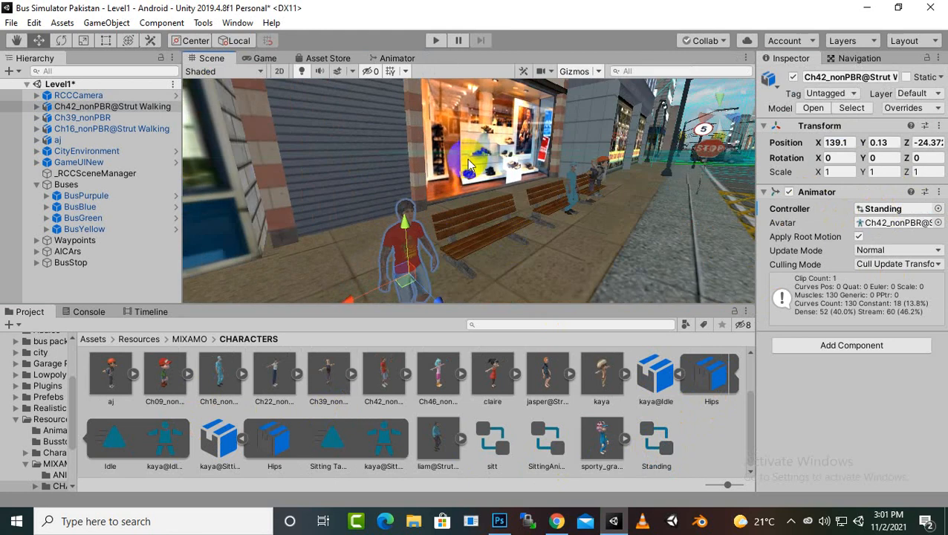
click(436, 40)
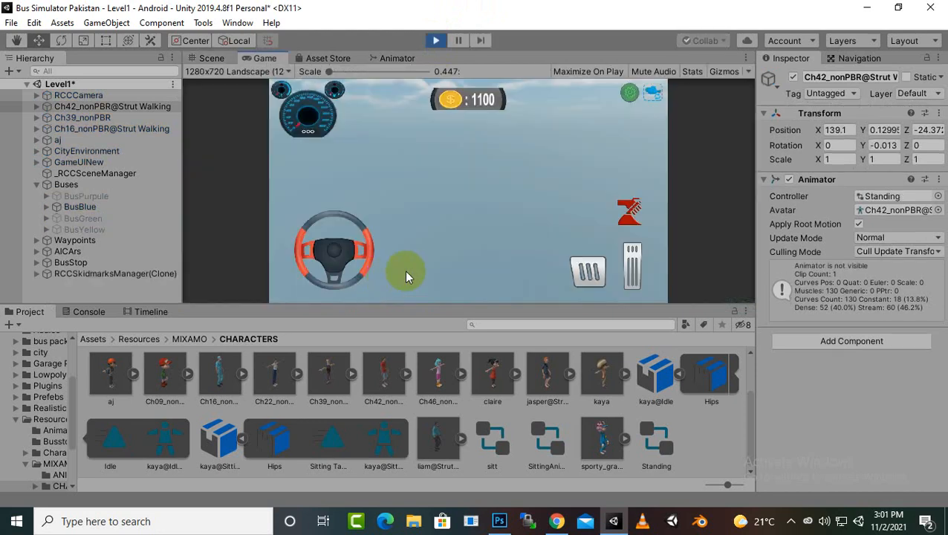
click(216, 58)
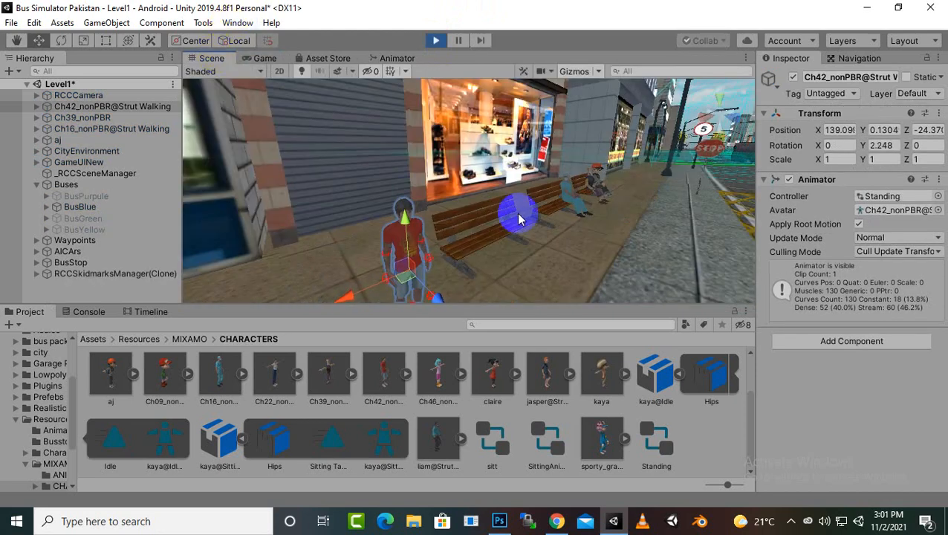
middle_drag(517, 214, 521, 200)
scroll(500, 253, up, 1)
middle_drag(500, 253, 500, 258)
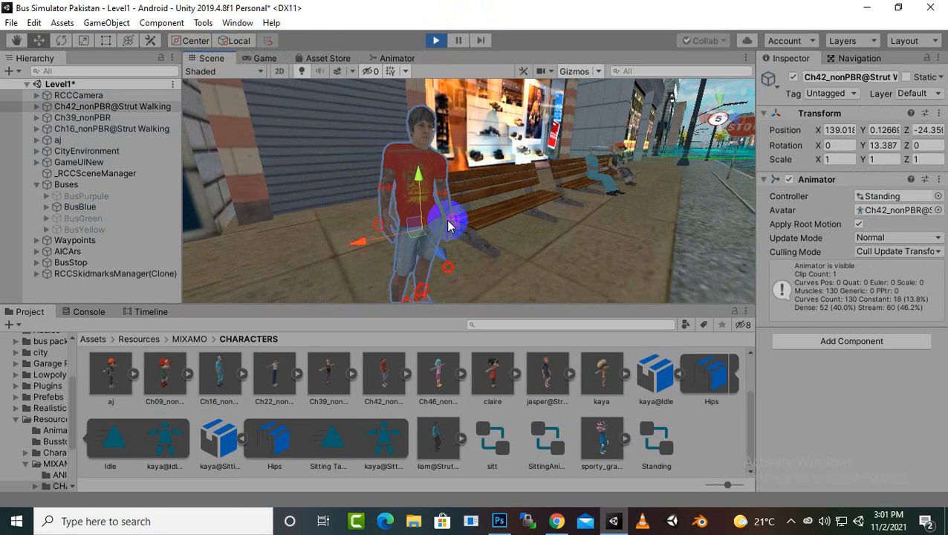
scroll(462, 224, down, 2)
scroll(623, 208, up, 5)
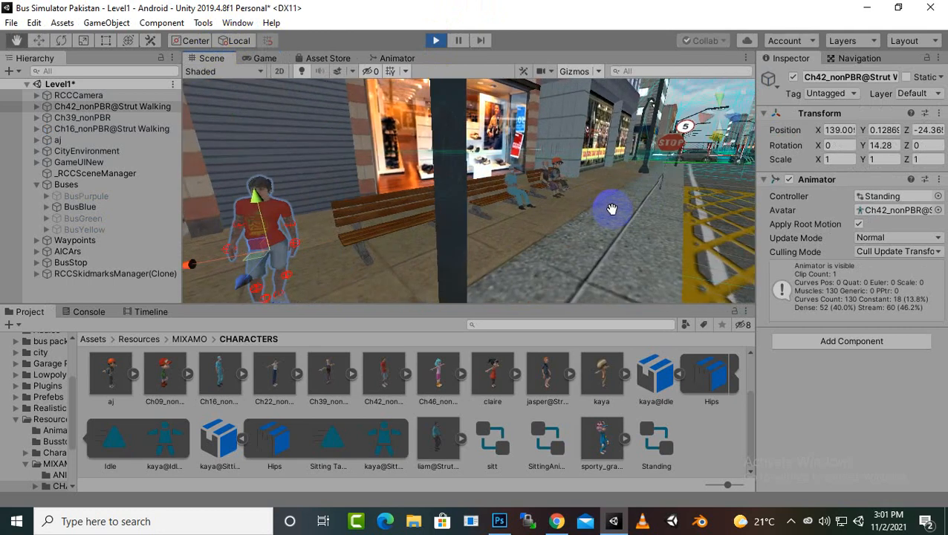
middle_drag(628, 240, 591, 242)
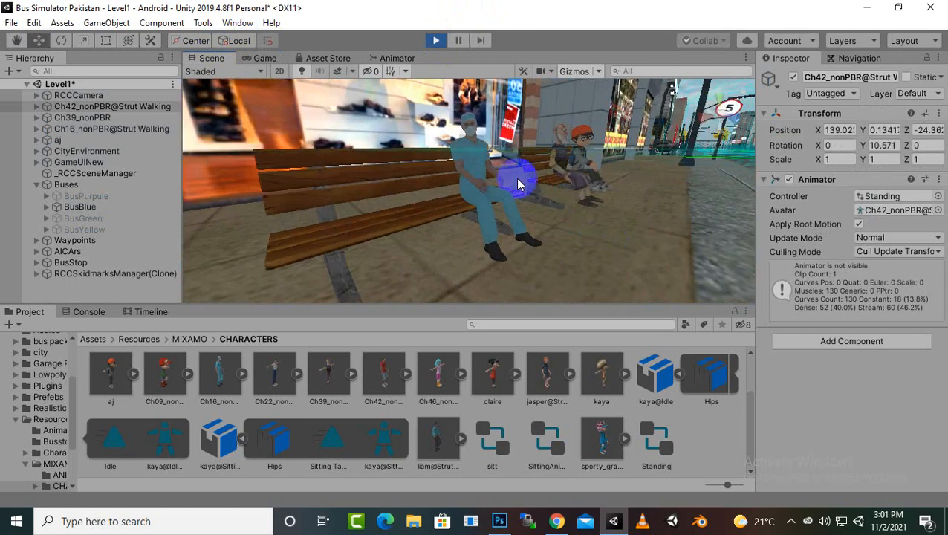
middle_drag(518, 182, 487, 202)
scroll(491, 203, up, 2)
scroll(512, 205, up, 3)
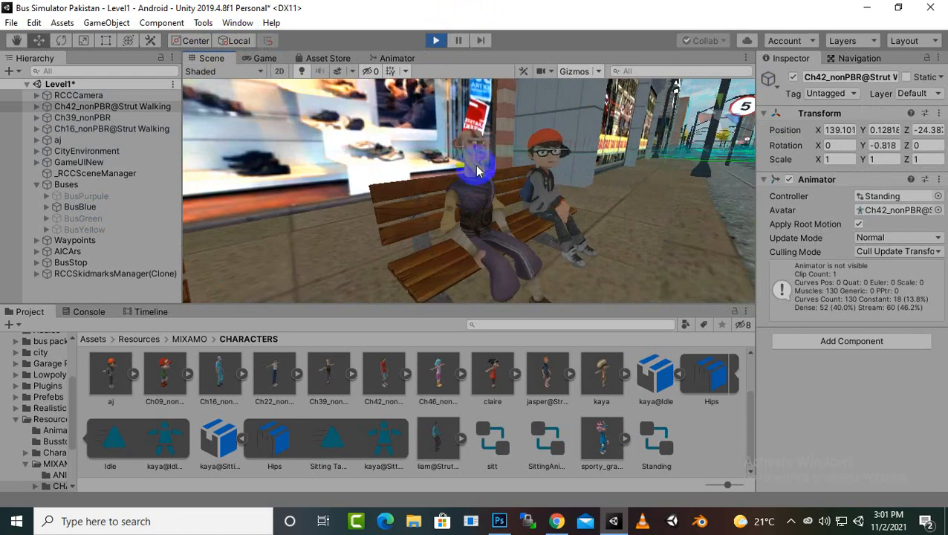
scroll(479, 214, down, 2)
scroll(445, 219, down, 4)
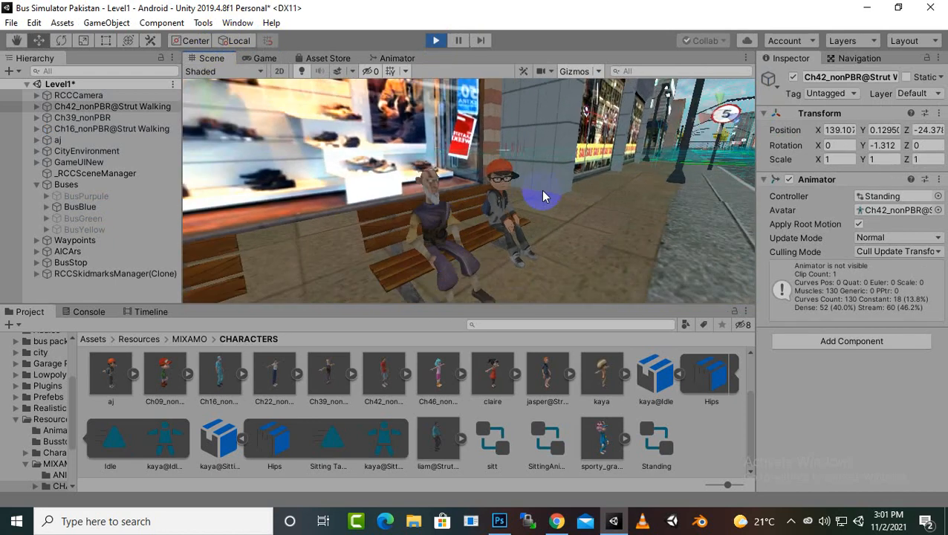
middle_drag(494, 267, 554, 220)
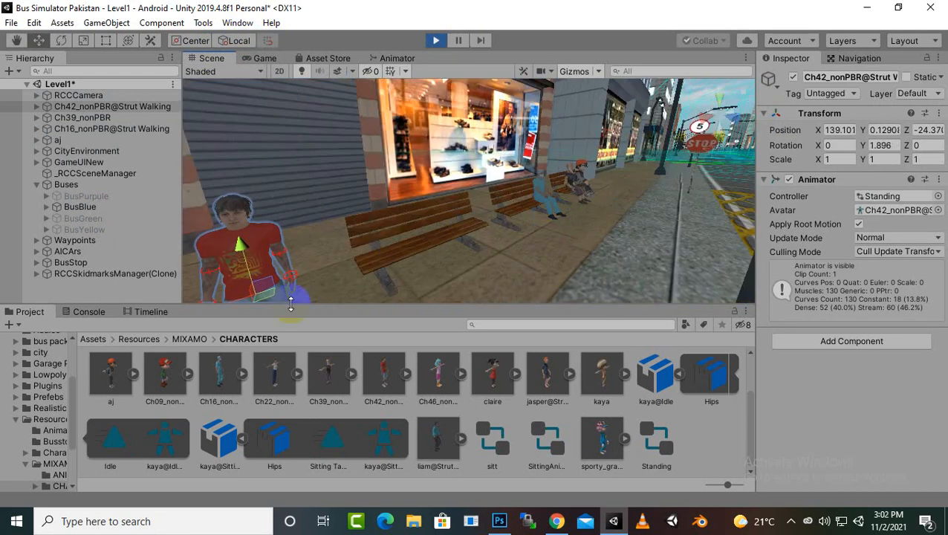
middle_click(552, 235)
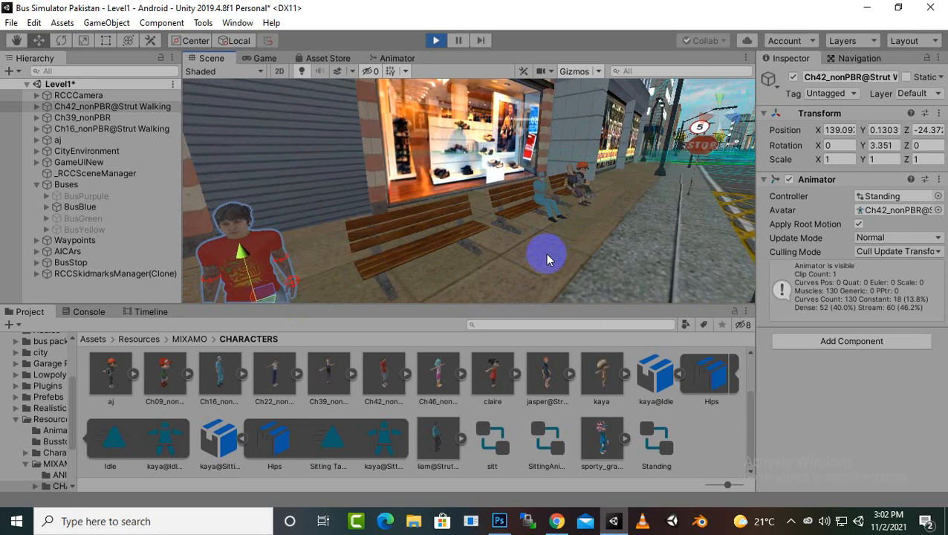
Try to save the scene during play, and exit play mode.
key(ctrl+s)
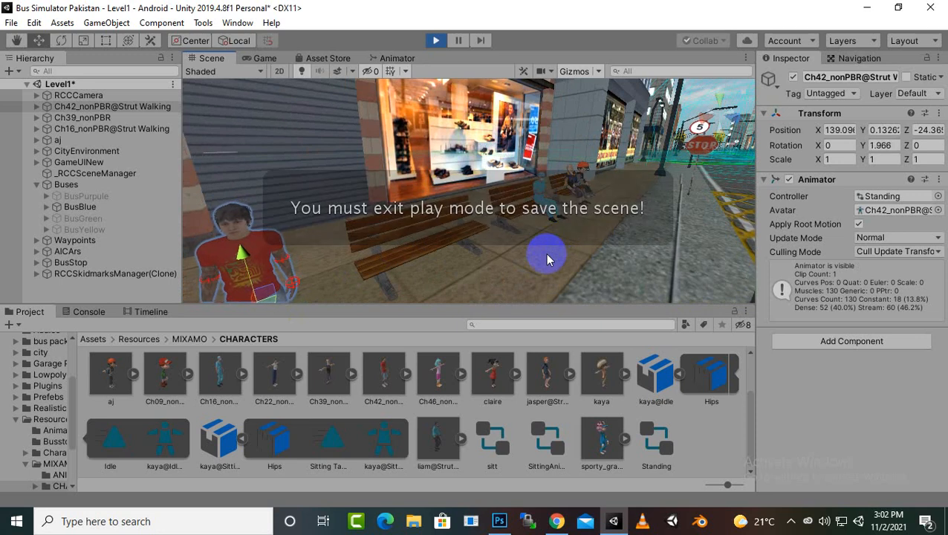
click(437, 45)
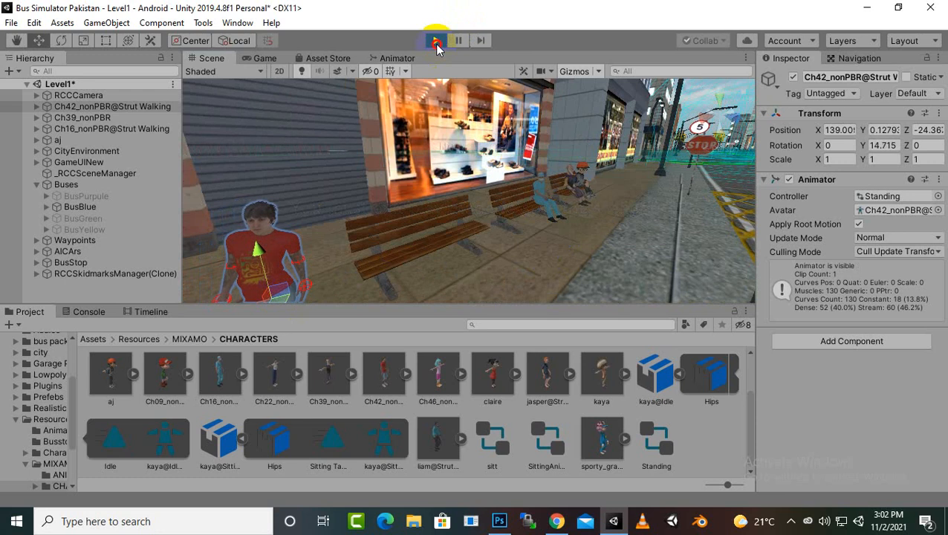
click(452, 174)
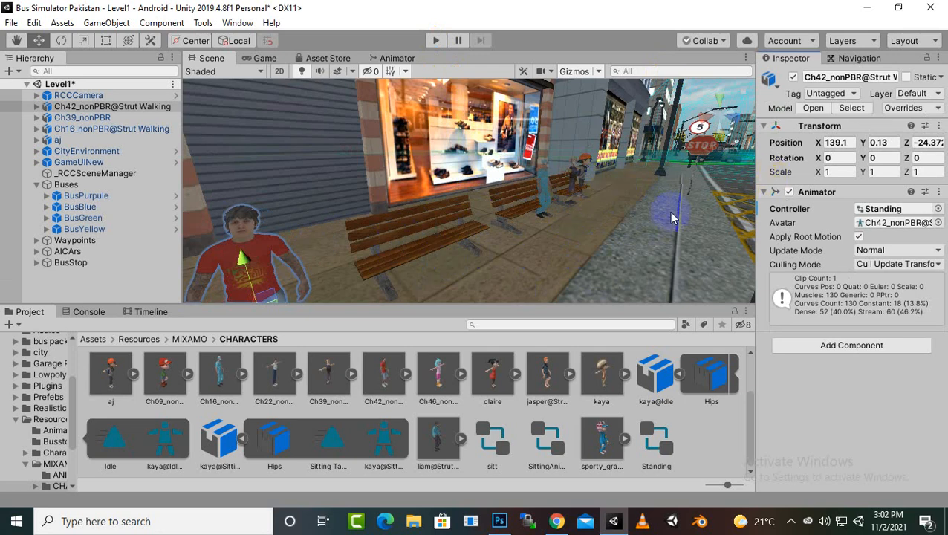
middle_drag(672, 214, 649, 220)
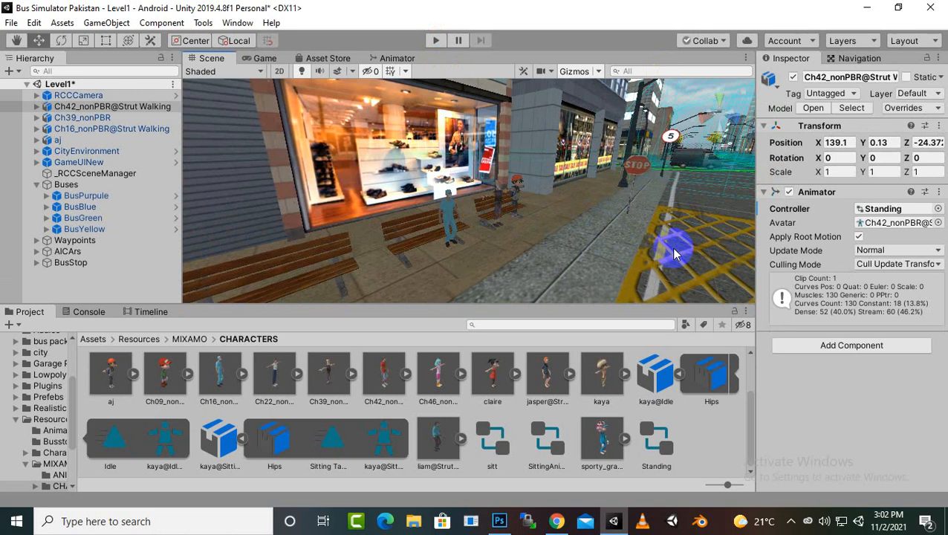